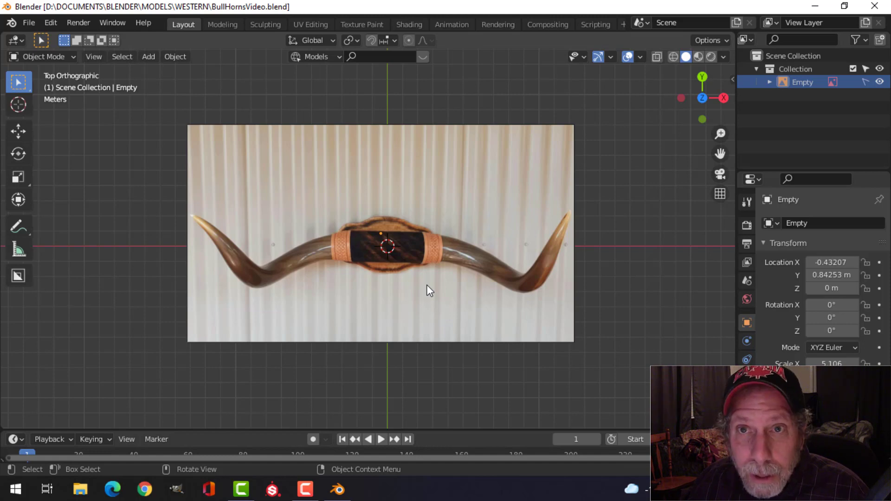
Add a NURBS path curve at the origin over the horn reference image.
{"action": "scroll", "coordinate": [429, 291], "scroll_direction": "up", "scroll_amount": 1}
{"action": "middle_click_drag", "start_coordinate": [442, 290], "coordinate": [434, 282], "text": "shift"}
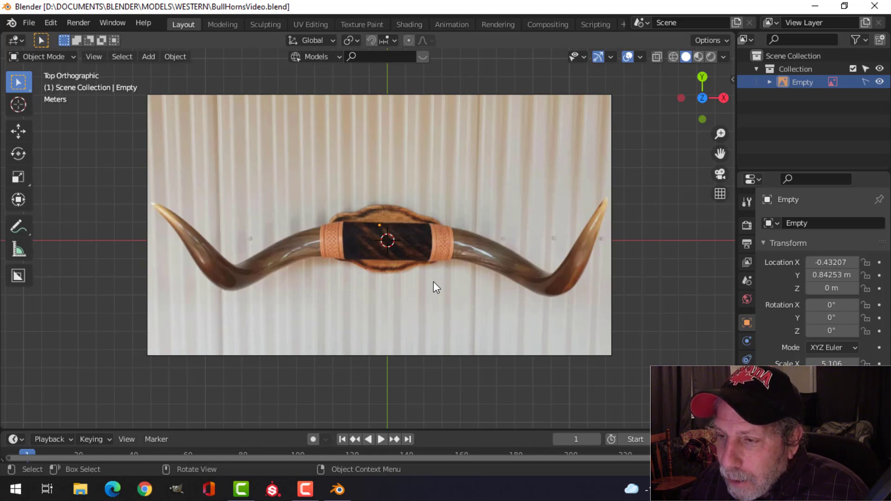
{"action": "key", "text": "shift+a"}
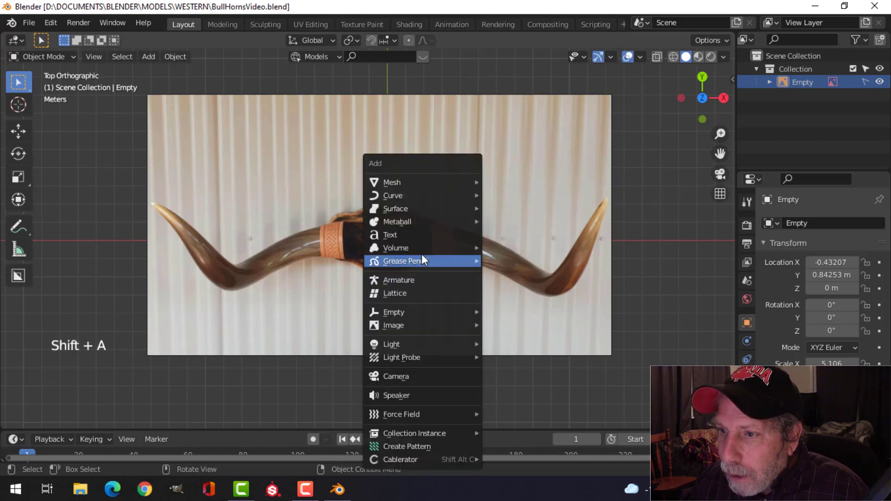
{"action": "mouse_move", "coordinate": [435, 199]}
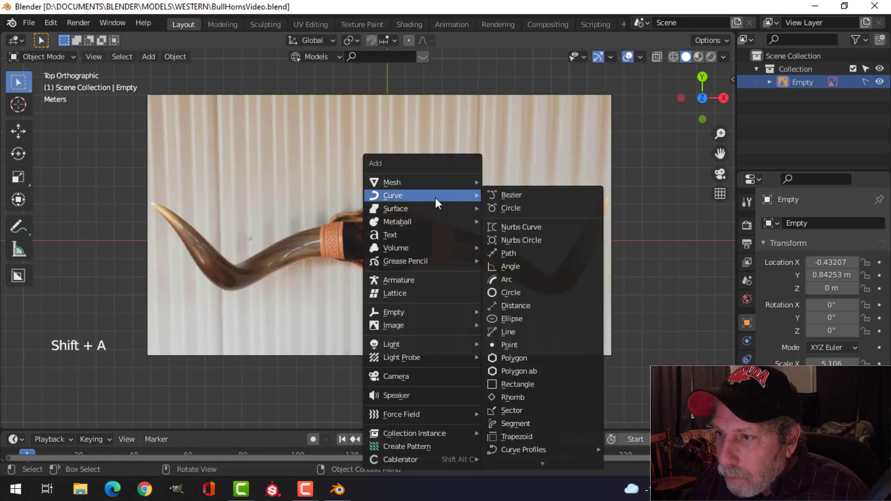
{"action": "left_click", "coordinate": [508, 253]}
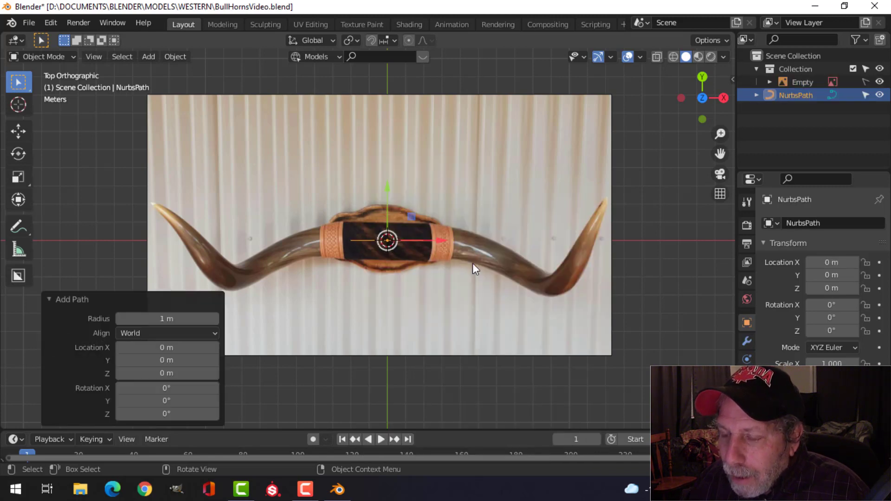
In edit mode, move the whole path about 1.88 m along X so that it starts near the origin.
{"action": "left_click", "coordinate": [865, 81]}
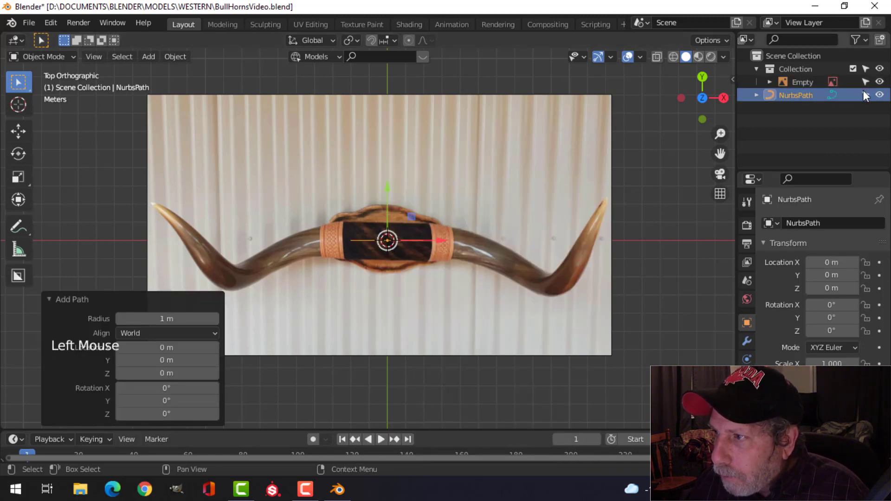
{"action": "left_click", "coordinate": [865, 94]}
{"action": "left_click", "coordinate": [565, 172]}
{"action": "key", "text": "s"}
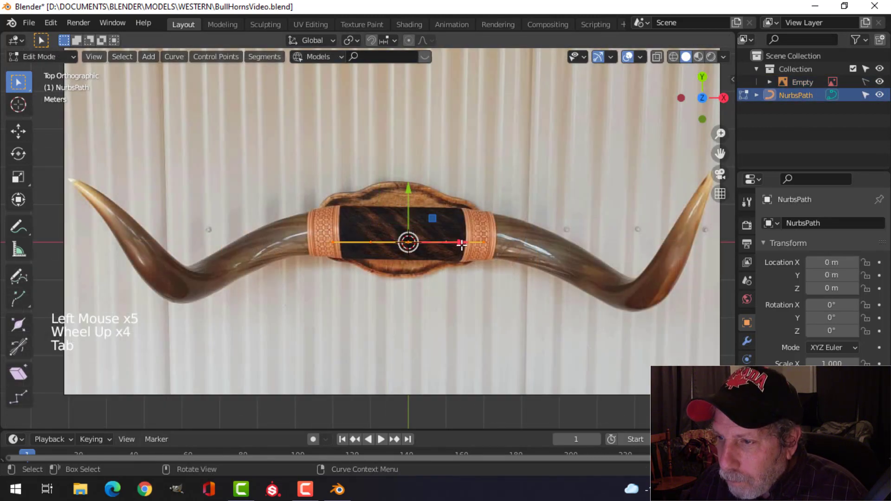
{"action": "left_click_drag", "start_coordinate": [461, 244], "coordinate": [534, 237]}
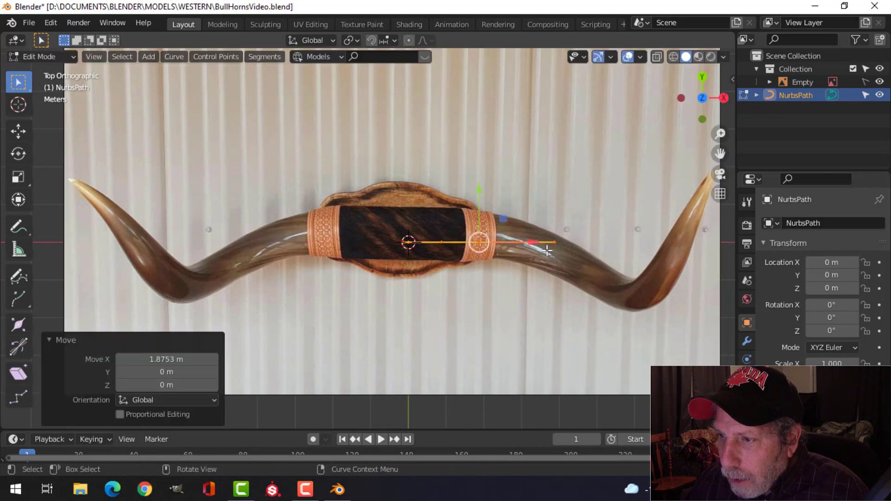
Move the path's last three control points down about 0.92 m along negative Y.
{"action": "left_click", "coordinate": [571, 233]}
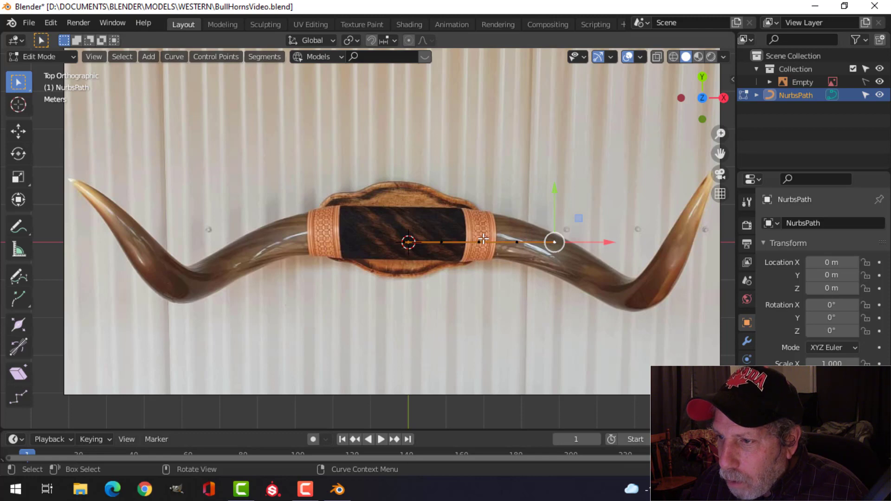
{"action": "left_click", "coordinate": [516, 242], "text": "shift"}
{"action": "left_click", "coordinate": [554, 241], "text": "shift"}
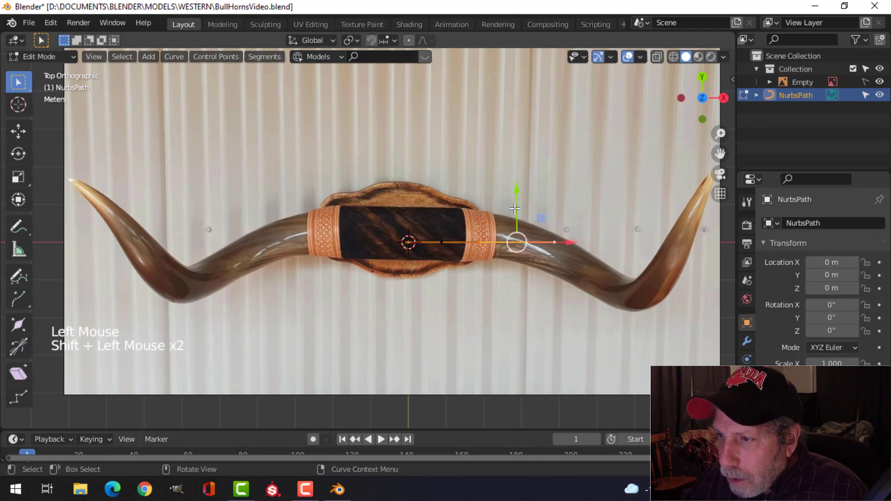
{"action": "left_click_drag", "start_coordinate": [516, 194], "coordinate": [527, 234]}
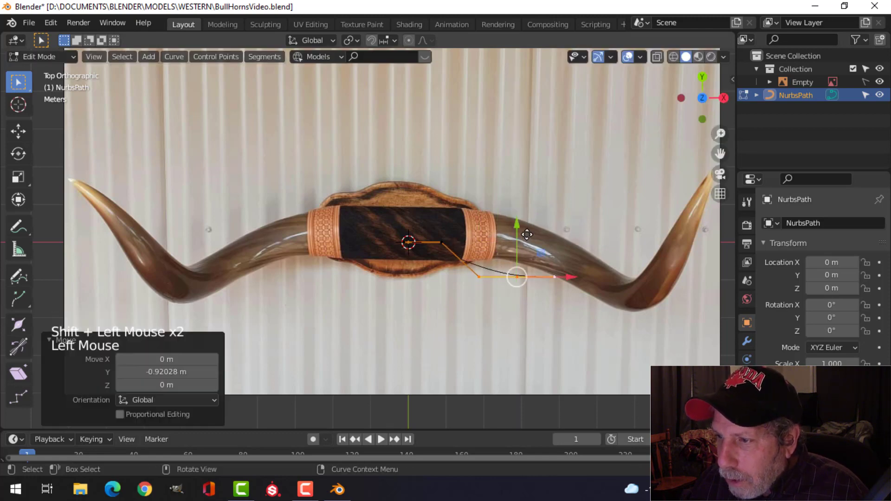
Shift the last two control points about 0.85 m along X and raise the end point about 0.97 m along Y.
{"action": "left_click", "coordinate": [563, 269]}
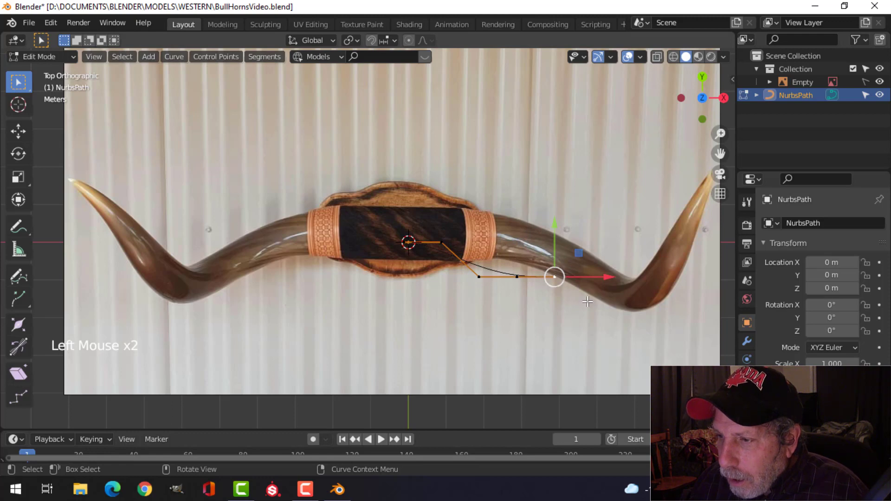
{"action": "left_click", "coordinate": [517, 277], "text": "shift"}
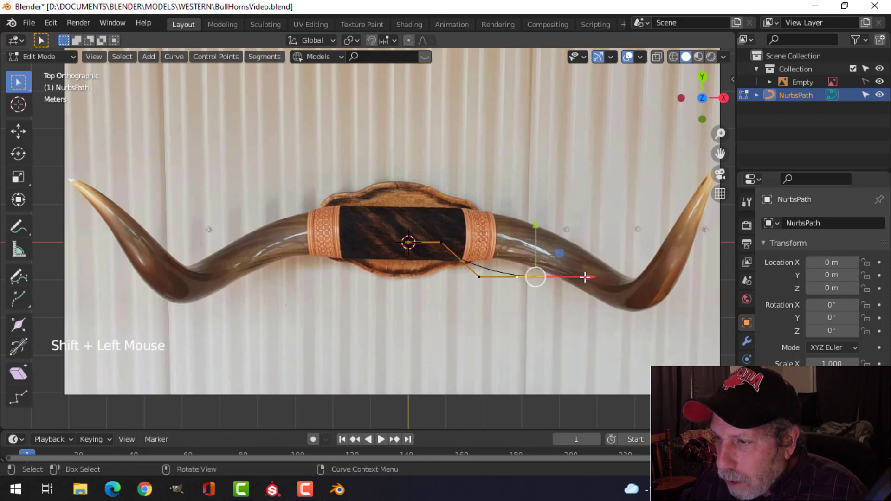
{"action": "left_click_drag", "start_coordinate": [588, 277], "coordinate": [617, 275]}
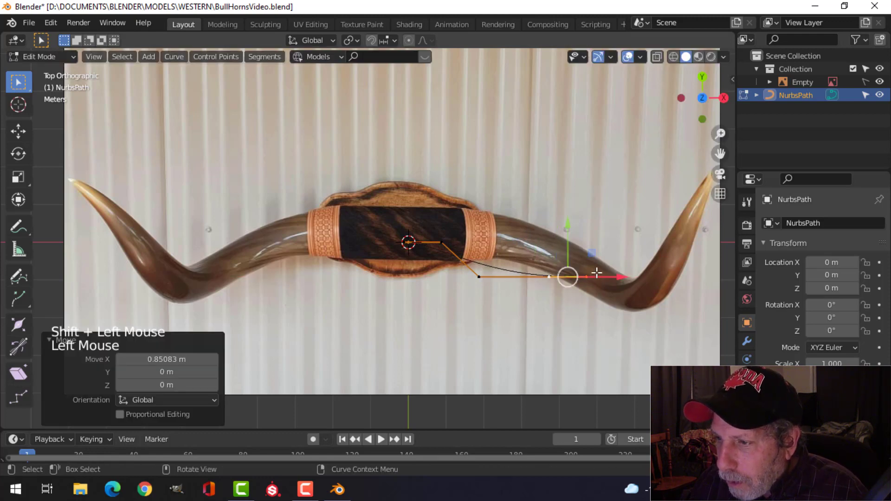
{"action": "left_click", "coordinate": [599, 271]}
{"action": "left_click_drag", "start_coordinate": [591, 245], "coordinate": [592, 210]}
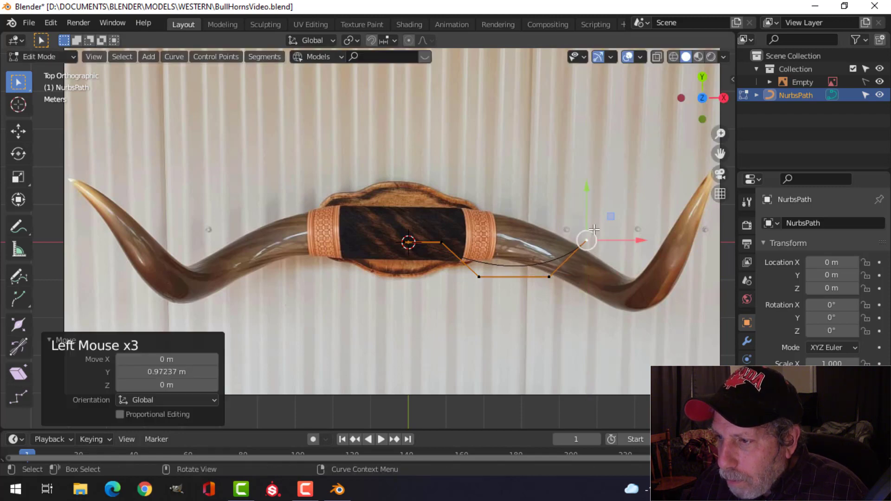
Lower the fourth control point about 0.4 m and raise the second about 0.59 m along Y.
{"action": "left_click", "coordinate": [546, 278]}
{"action": "left_click_drag", "start_coordinate": [548, 236], "coordinate": [528, 265]}
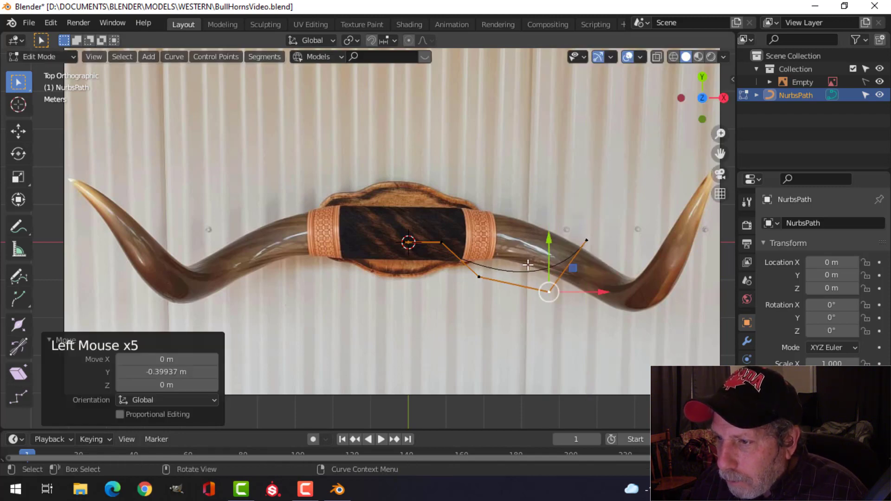
{"action": "left_click", "coordinate": [441, 241]}
{"action": "left_click_drag", "start_coordinate": [441, 208], "coordinate": [441, 188]}
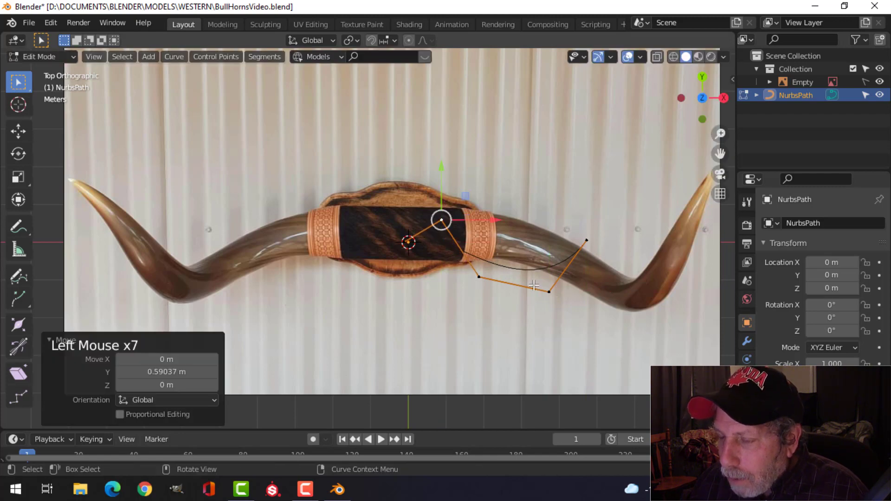
In object mode, hide the reference image and move the path about 0.52 m along X.
{"action": "key", "text": "Tab"}
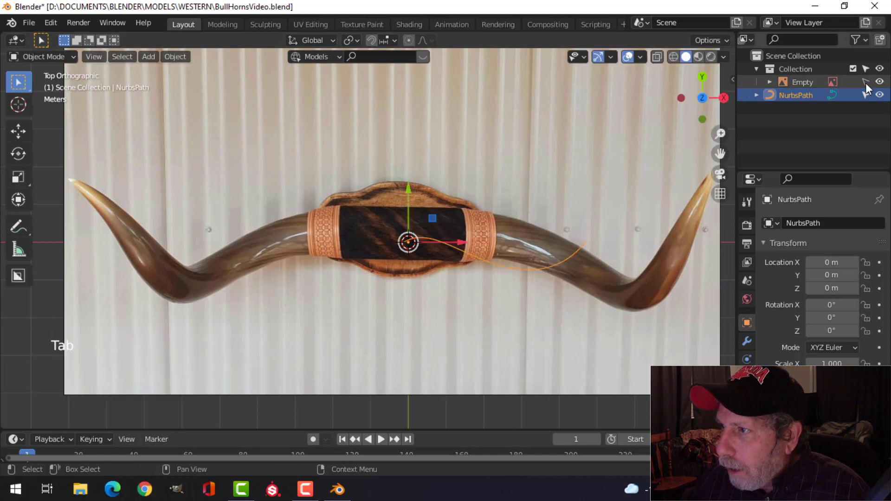
{"action": "left_click", "coordinate": [878, 82]}
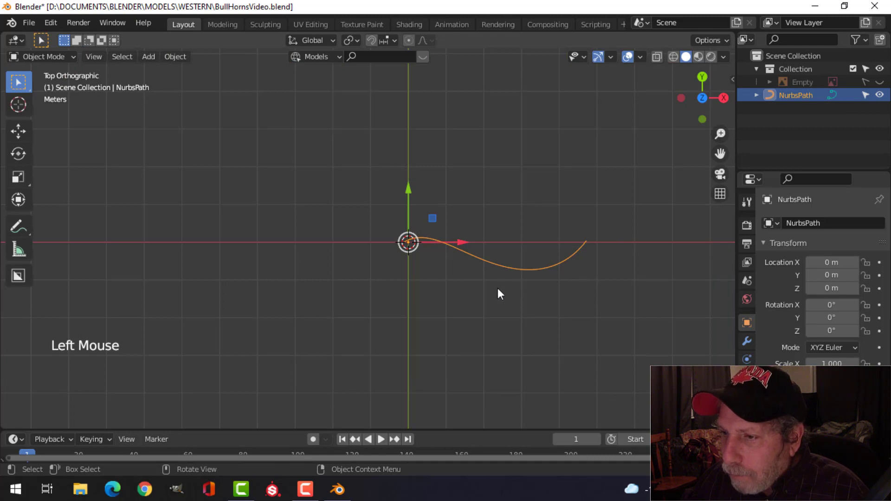
{"action": "left_click_drag", "start_coordinate": [461, 241], "coordinate": [480, 247]}
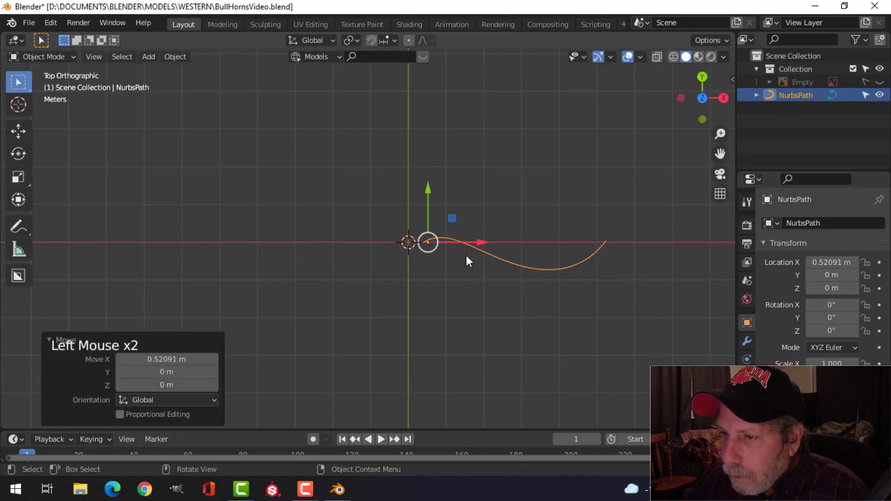
Extrude the path's first control point and shift the new point along X toward the origin.
{"action": "key", "text": "Tab"}
{"action": "scroll", "coordinate": [436, 270], "scroll_direction": "down", "scroll_amount": 1}
{"action": "scroll", "coordinate": [422, 261], "scroll_direction": "up", "scroll_amount": 4}
{"action": "left_click", "coordinate": [474, 246]}
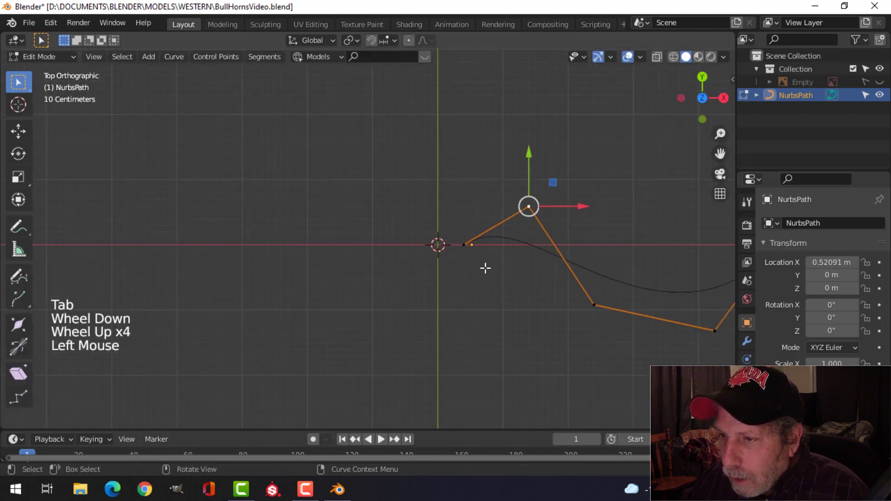
{"action": "left_click", "coordinate": [463, 248]}
{"action": "key", "text": "e"}
{"action": "right_click", "coordinate": [495, 287]}
{"action": "left_click_drag", "start_coordinate": [510, 249], "coordinate": [491, 250]}
{"action": "key", "text": "Tab"}
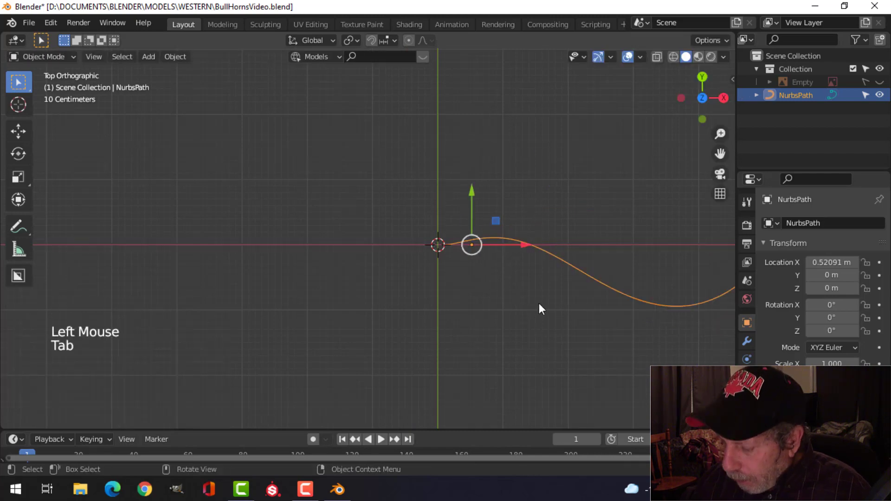
In the front view, raise the curve's middle control point, third from the outer end, about 1.3 m along Z.
{"action": "scroll", "coordinate": [531, 258], "scroll_direction": "down", "scroll_amount": 1}
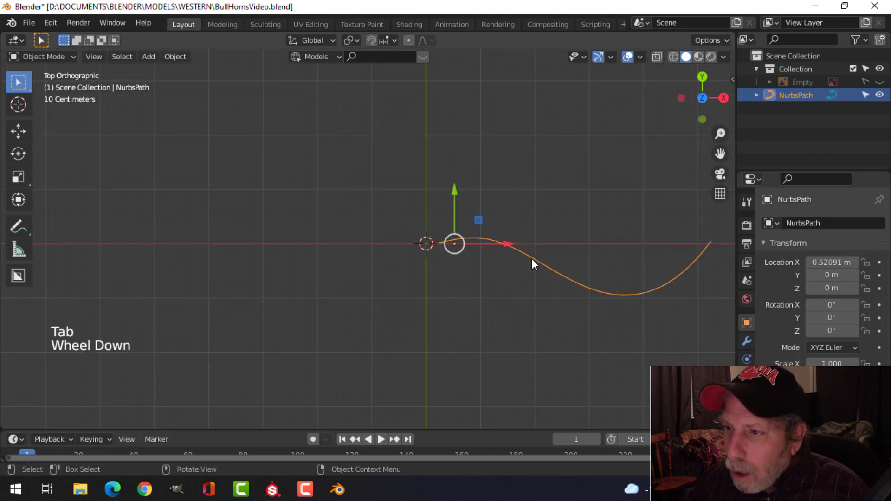
{"action": "scroll", "coordinate": [519, 264], "scroll_direction": "down", "scroll_amount": 1}
{"action": "middle_click_drag", "start_coordinate": [536, 278], "coordinate": [491, 245], "text": "shift"}
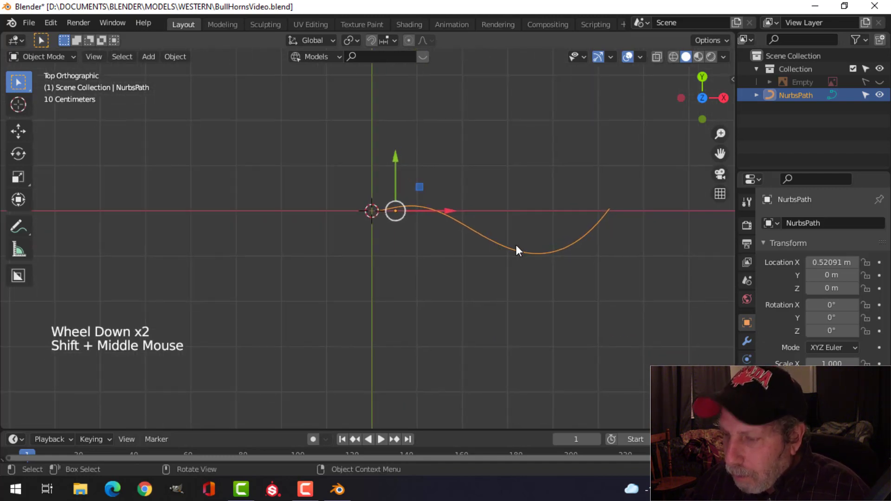
{"action": "key", "text": "KP_1"}
{"action": "scroll", "coordinate": [484, 153], "scroll_direction": "down", "scroll_amount": 3}
{"action": "middle_click_drag", "start_coordinate": [484, 153], "coordinate": [490, 206], "text": "shift"}
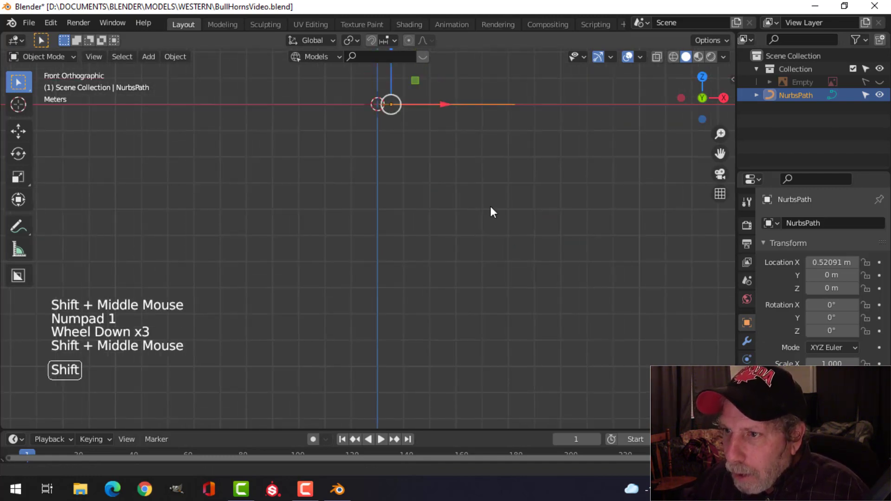
{"action": "scroll", "coordinate": [490, 206], "scroll_direction": "up", "scroll_amount": 1, "text": "shift"}
{"action": "scroll", "coordinate": [452, 243], "scroll_direction": "up", "scroll_amount": 1}
{"action": "scroll", "coordinate": [452, 243], "scroll_direction": "up", "scroll_amount": 3}
{"action": "middle_click_drag", "start_coordinate": [452, 243], "coordinate": [373, 287], "text": "shift"}
{"action": "scroll", "coordinate": [373, 287], "scroll_direction": "up", "scroll_amount": 3}
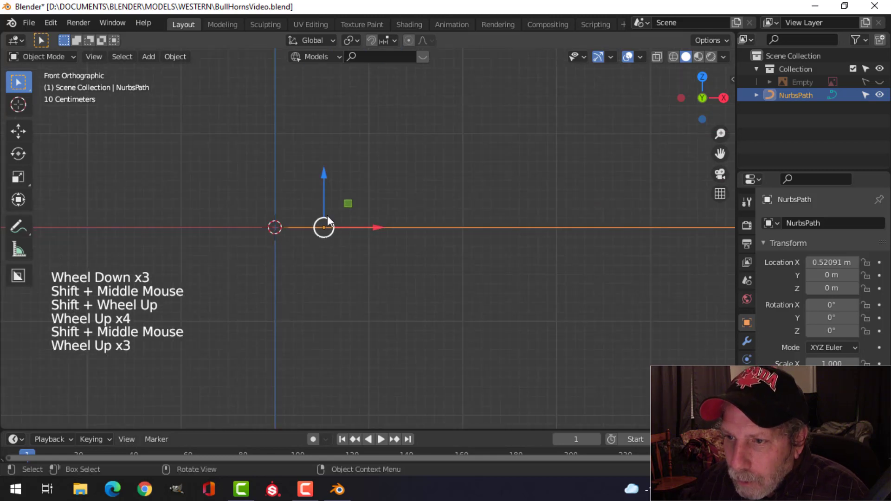
{"action": "left_click_drag", "start_coordinate": [331, 183], "coordinate": [326, 160]}
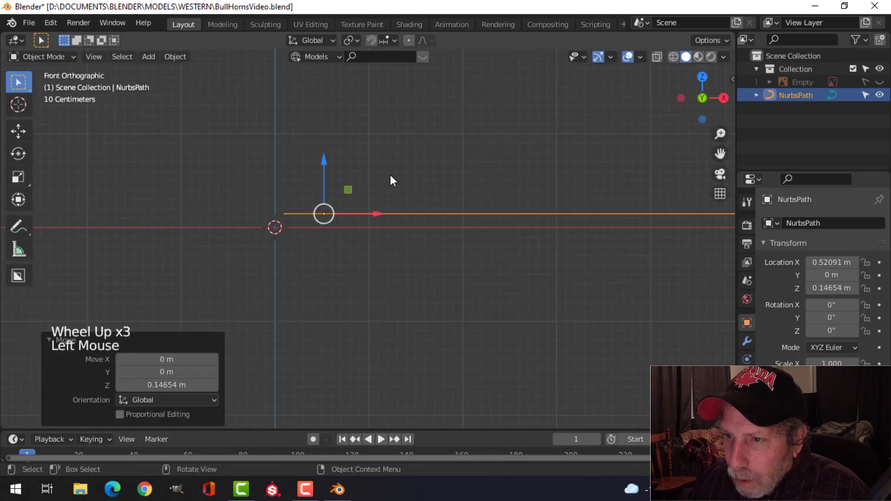
{"action": "key", "text": "ctrl+z"}
{"action": "key", "text": "Tab"}
{"action": "scroll", "coordinate": [503, 251], "scroll_direction": "down", "scroll_amount": 3}
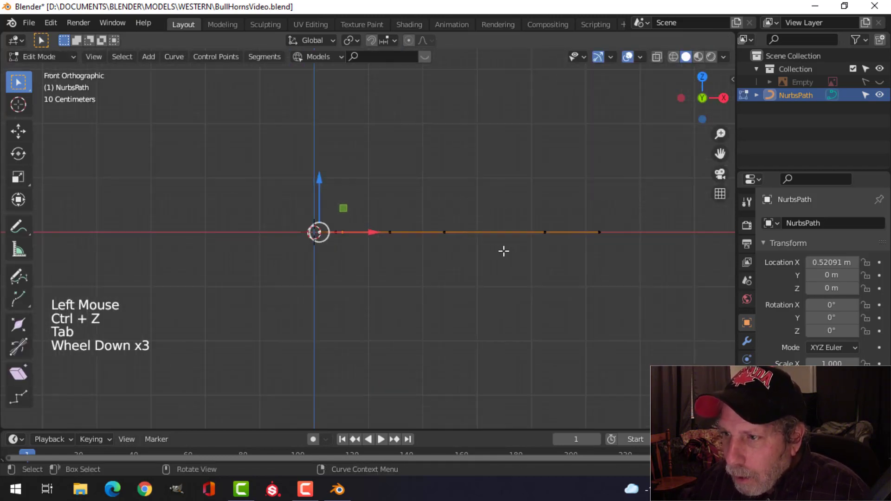
{"action": "left_click", "coordinate": [443, 232]}
{"action": "left_click_drag", "start_coordinate": [444, 232], "coordinate": [437, 121]}
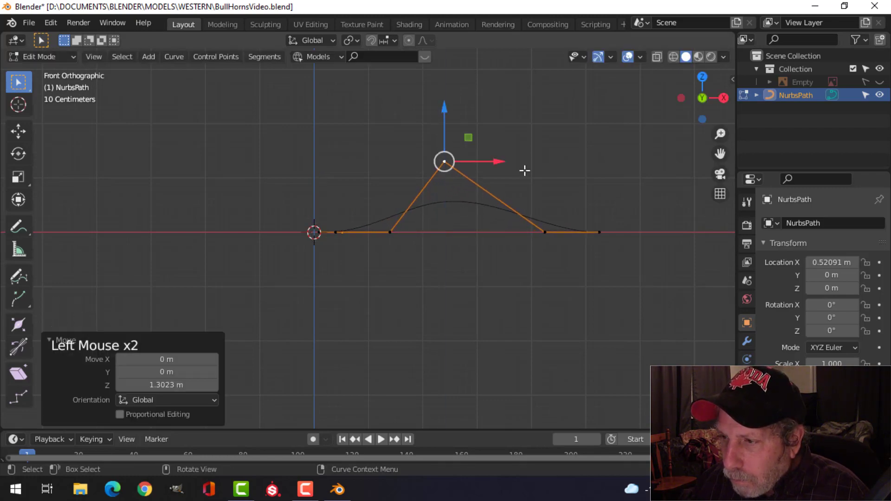
Raise the outer end point about 0.27 m and lower its neighbouring control point about 0.29 m along Z.
{"action": "left_click", "coordinate": [599, 232]}
{"action": "left_click_drag", "start_coordinate": [599, 193], "coordinate": [598, 178]}
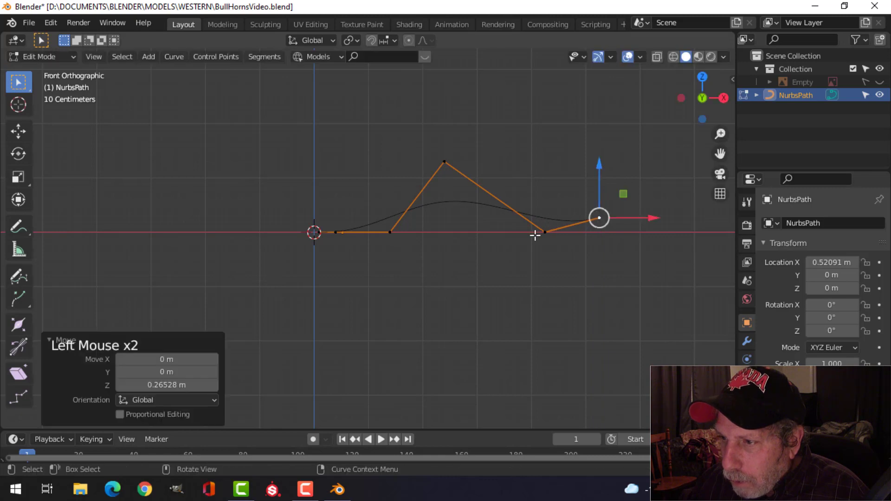
{"action": "left_click", "coordinate": [544, 232]}
{"action": "left_click_drag", "start_coordinate": [548, 190], "coordinate": [549, 206]}
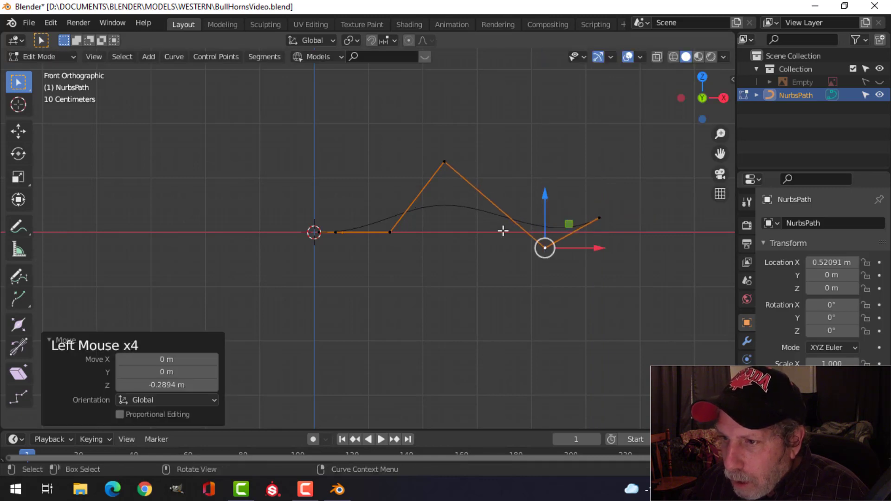
Raise the control point just inward of the raised peak along Z and check the curve in perspective.
{"action": "left_click", "coordinate": [393, 232]}
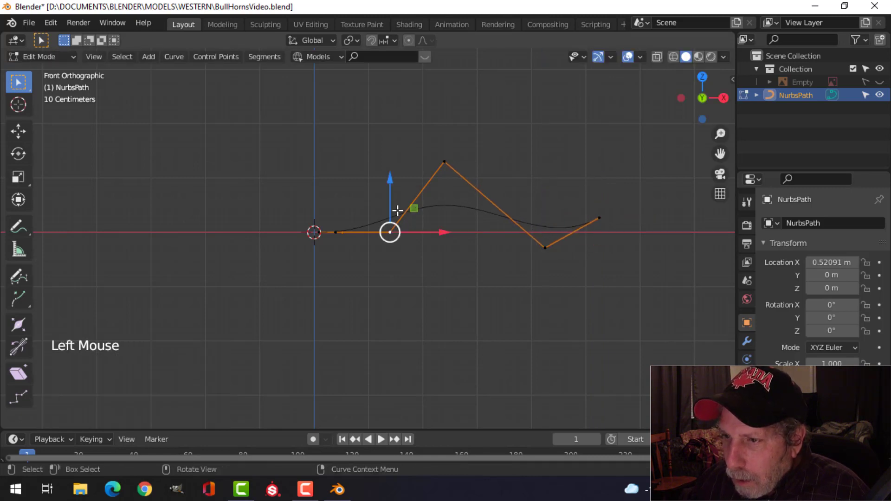
{"action": "left_click_drag", "start_coordinate": [397, 198], "coordinate": [388, 183]}
{"action": "key", "text": "Tab"}
{"action": "middle_click_drag", "start_coordinate": [547, 191], "coordinate": [486, 251]}
Select the four outer control points and move them about 0.37 m inward along X.
{"action": "key", "text": "Tab"}
{"action": "key", "text": "a"}
{"action": "middle_click_drag", "start_coordinate": [551, 259], "coordinate": [559, 265]}
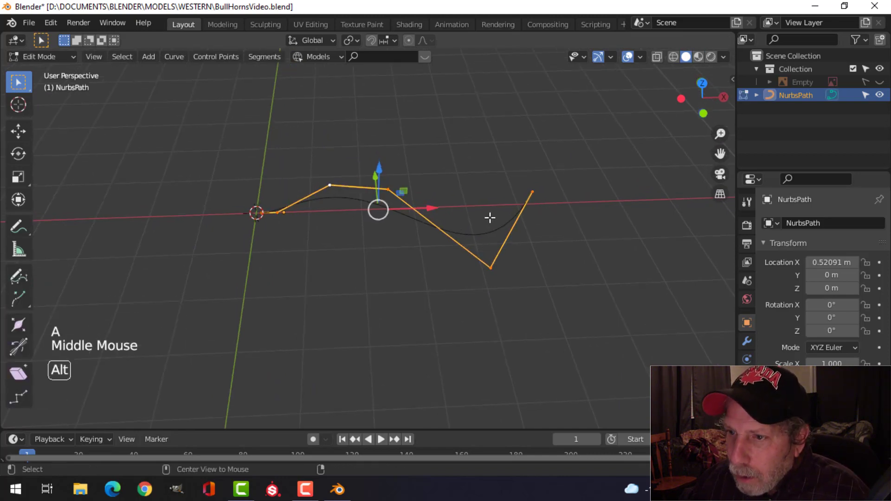
{"action": "key", "text": "alt+a"}
{"action": "key", "text": "b"}
{"action": "left_click_drag", "start_coordinate": [314, 153], "coordinate": [562, 303]}
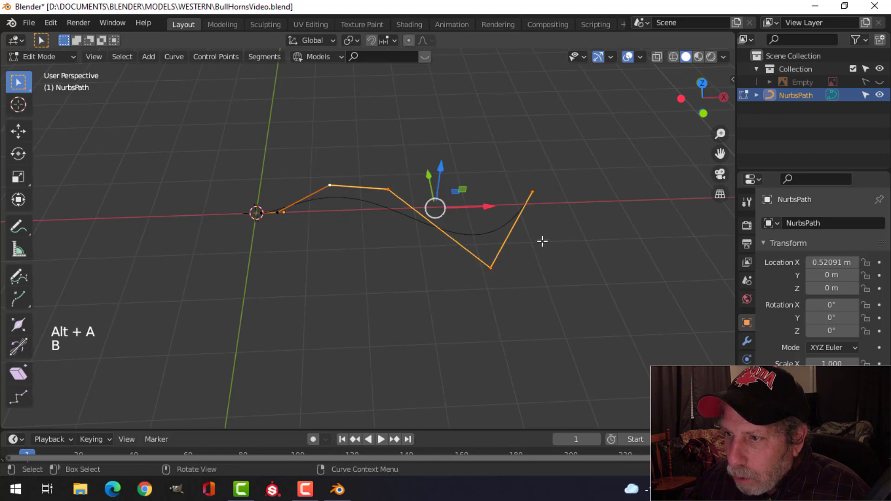
{"action": "left_click_drag", "start_coordinate": [489, 206], "coordinate": [467, 207]}
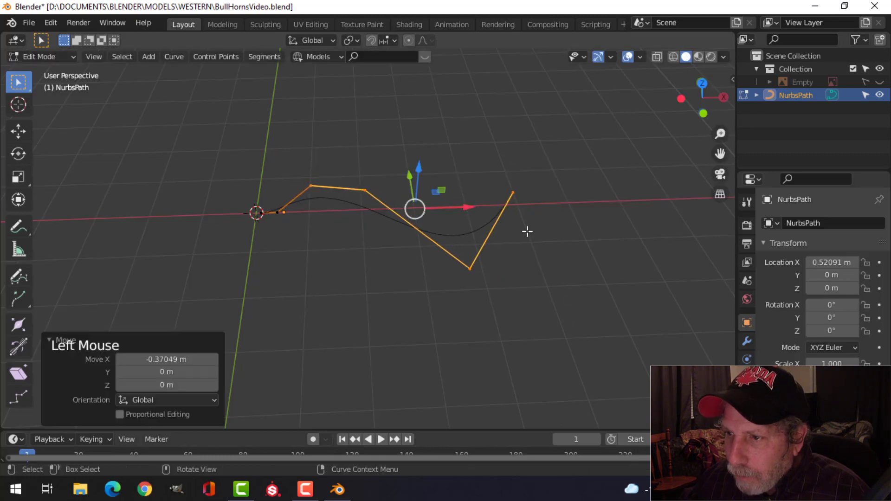
Return to object mode and deselect the path.
{"action": "key", "text": "Tab"}
{"action": "middle_click_drag", "start_coordinate": [527, 231], "coordinate": [510, 239]}
{"action": "scroll", "coordinate": [464, 241], "scroll_direction": "down", "scroll_amount": 1}
{"action": "scroll", "coordinate": [433, 243], "scroll_direction": "down", "scroll_amount": 1}
{"action": "key", "text": "alt+a"}
{"action": "mouse_move", "coordinate": [433, 243]}
{"action": "middle_mouse_down"}
{"action": "mouse_move", "coordinate": [414, 252]}
{"action": "mouse_move", "coordinate": [490, 260]}
{"action": "mouse_move", "coordinate": [463, 294]}
{"action": "mouse_move", "coordinate": [446, 235]}
{"action": "middle_mouse_up"}
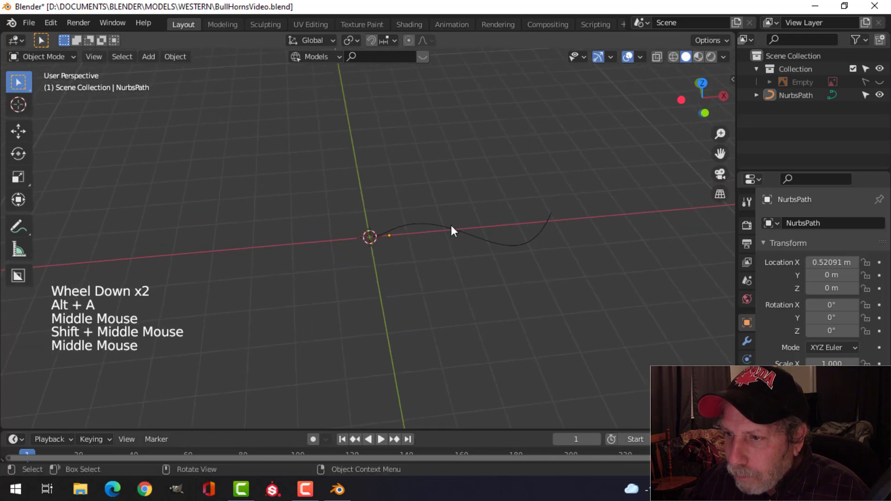
Add a NURBS circle in top view and move it about 3.46 m along negative X, clear of the path.
{"action": "left_click", "coordinate": [454, 232]}
{"action": "middle_click_drag", "start_coordinate": [499, 277], "coordinate": [487, 279], "text": "shift"}
{"action": "middle_click_drag", "start_coordinate": [487, 279], "coordinate": [475, 280]}
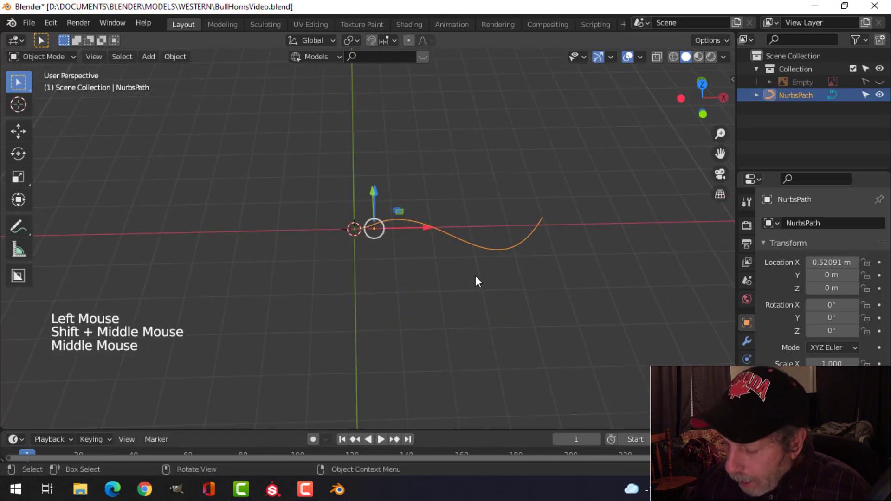
{"action": "key", "text": "KP_7"}
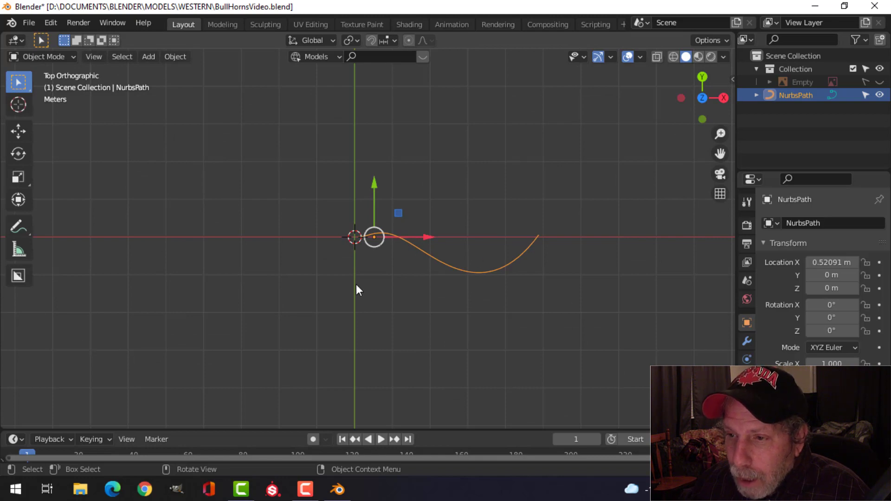
{"action": "scroll", "coordinate": [357, 290], "scroll_direction": "down", "scroll_amount": 1}
{"action": "middle_click_drag", "start_coordinate": [358, 289], "coordinate": [464, 297], "text": "shift"}
{"action": "key", "text": "shift+a"}
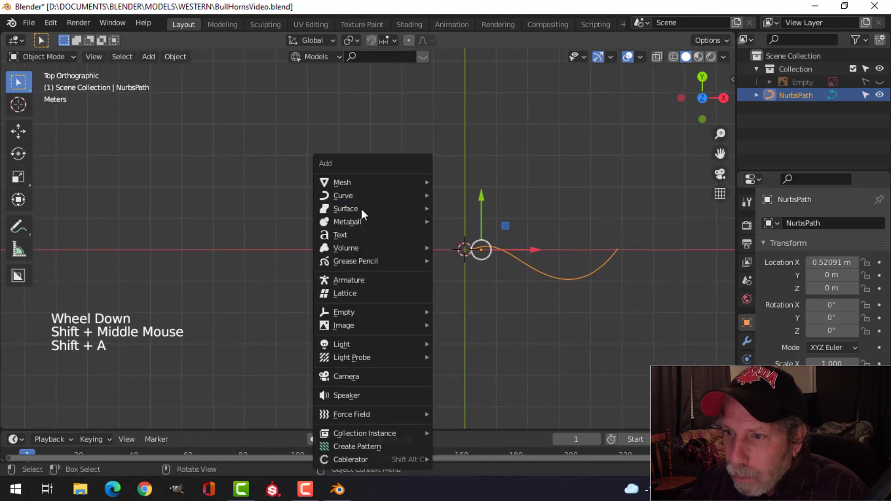
{"action": "mouse_move", "coordinate": [361, 197]}
{"action": "left_click", "coordinate": [453, 238]}
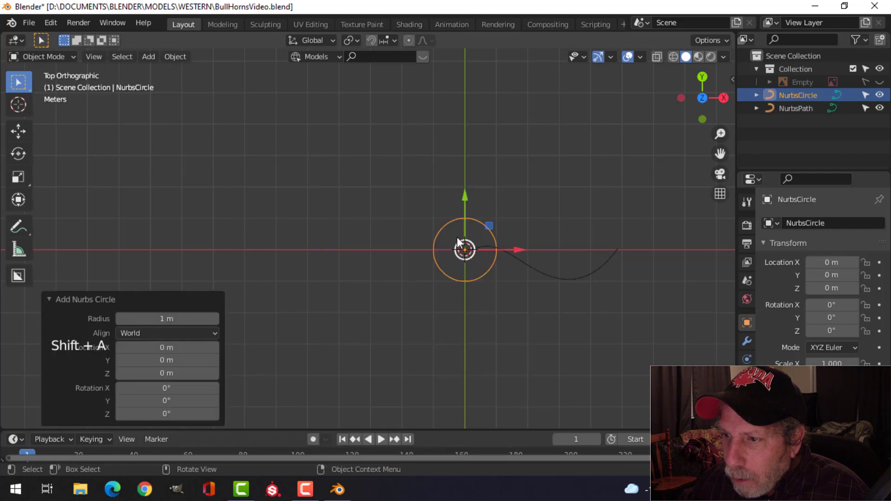
{"action": "left_click_drag", "start_coordinate": [500, 249], "coordinate": [392, 250]}
Scale the circle's control points to slightly under half size in edit mode, then return to object mode.
{"action": "key", "text": "Tab"}
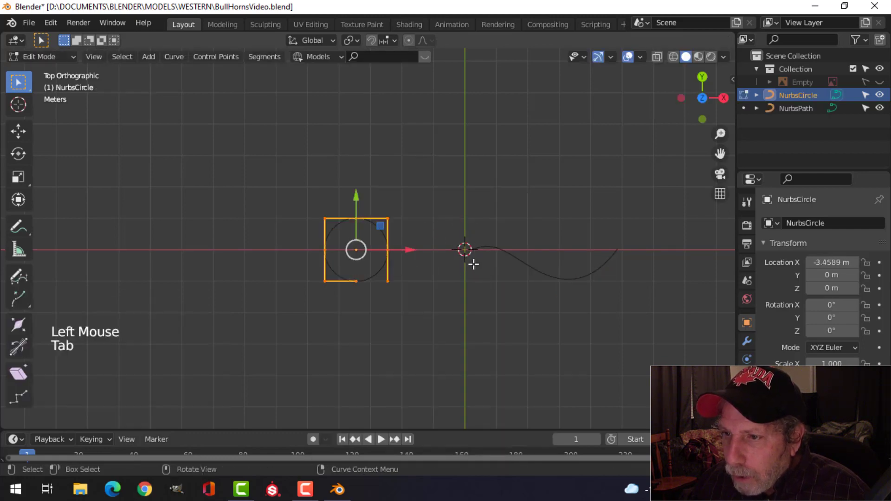
{"action": "key", "text": "s"}
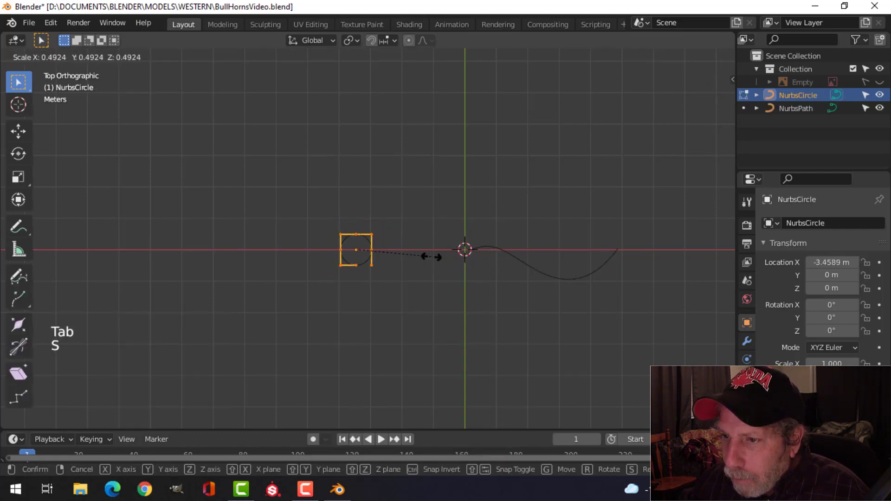
{"action": "left_click", "coordinate": [424, 255]}
{"action": "key", "text": "Tab"}
Set the horn path's bevel to Object mode and use NurbsCircle as its bevel object.
{"action": "middle_click_drag", "start_coordinate": [531, 307], "coordinate": [458, 290], "text": "shift"}
{"action": "scroll", "coordinate": [379, 280], "scroll_direction": "up", "scroll_amount": 2}
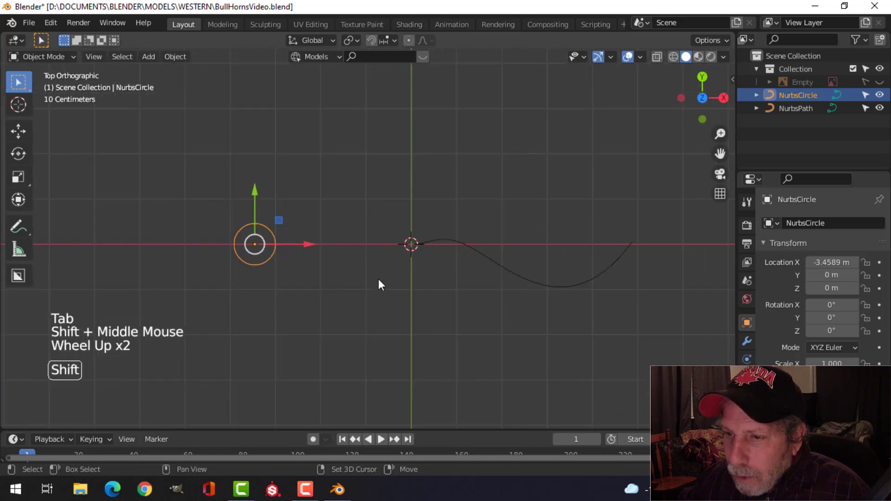
{"action": "middle_click_drag", "start_coordinate": [379, 284], "coordinate": [321, 284], "text": "shift"}
{"action": "left_click", "coordinate": [443, 261]}
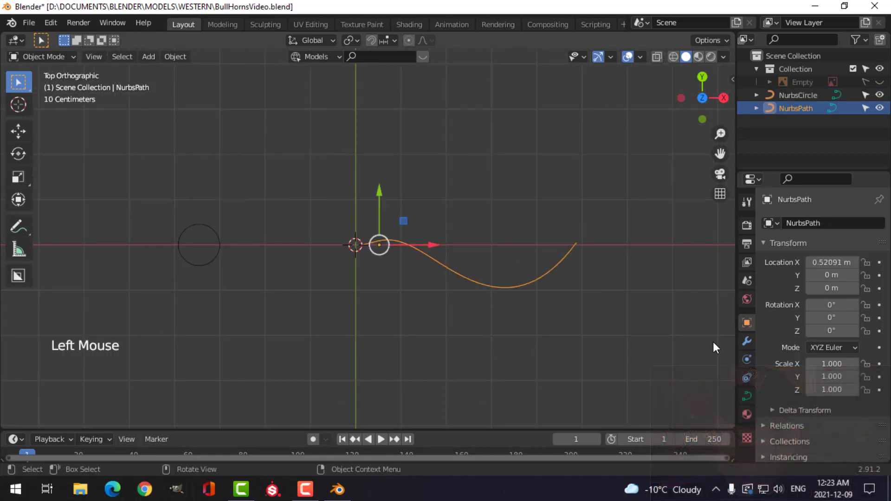
{"action": "left_click", "coordinate": [744, 398]}
{"action": "scroll", "coordinate": [798, 351], "scroll_direction": "down", "scroll_amount": 3}
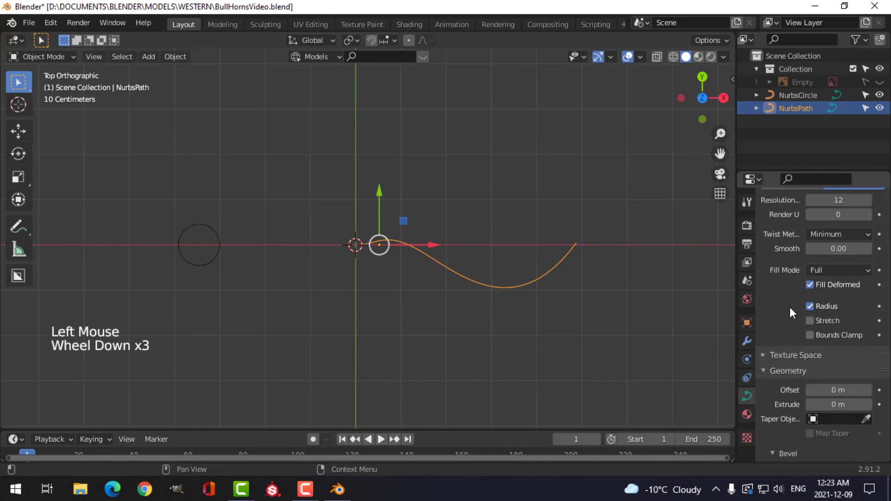
{"action": "scroll", "coordinate": [786, 311], "scroll_direction": "up", "scroll_amount": 1}
{"action": "scroll", "coordinate": [779, 316], "scroll_direction": "down", "scroll_amount": 5}
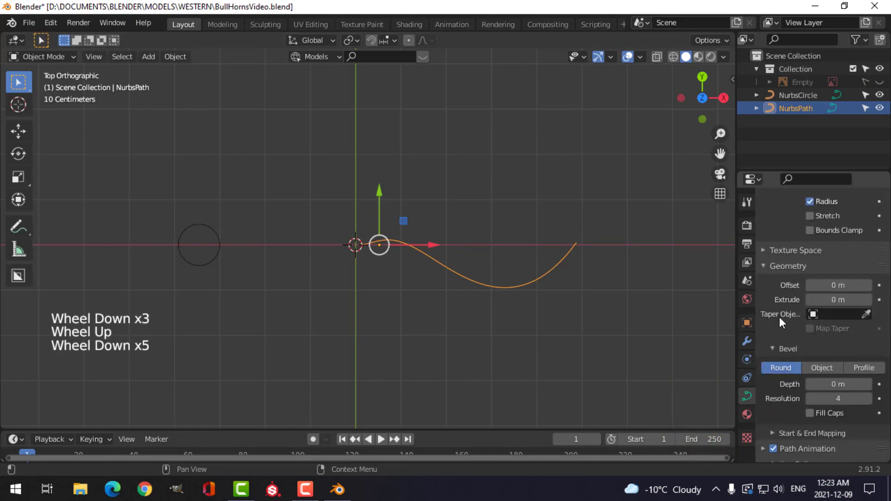
{"action": "scroll", "coordinate": [779, 320], "scroll_direction": "down", "scroll_amount": 2}
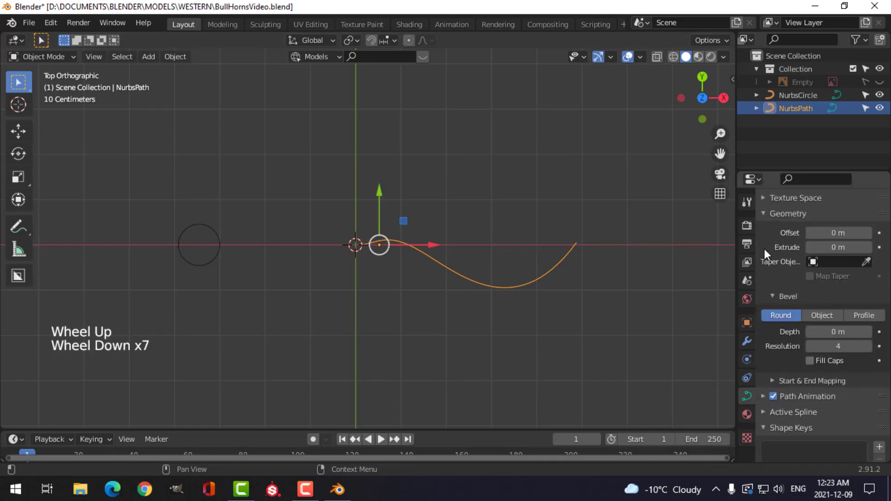
{"action": "left_click", "coordinate": [823, 315]}
{"action": "left_click", "coordinate": [834, 332]}
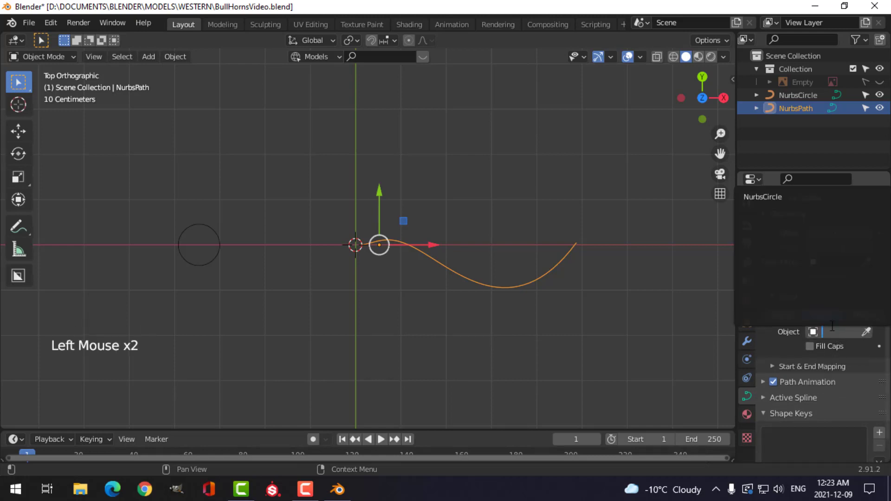
{"action": "left_click", "coordinate": [762, 197]}
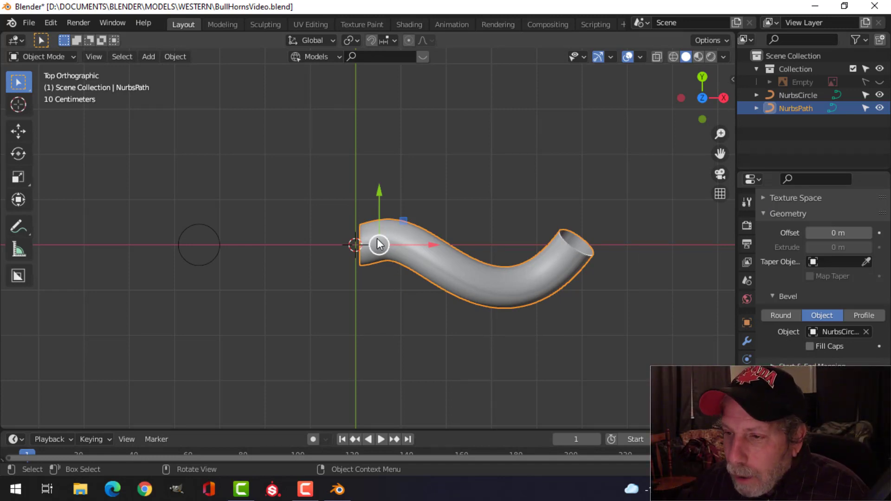
Shrink the horn path's radius to nearly a point at its outer end and to 0.68 at the neighbouring control point.
{"action": "scroll", "coordinate": [399, 267], "scroll_direction": "down", "scroll_amount": 1}
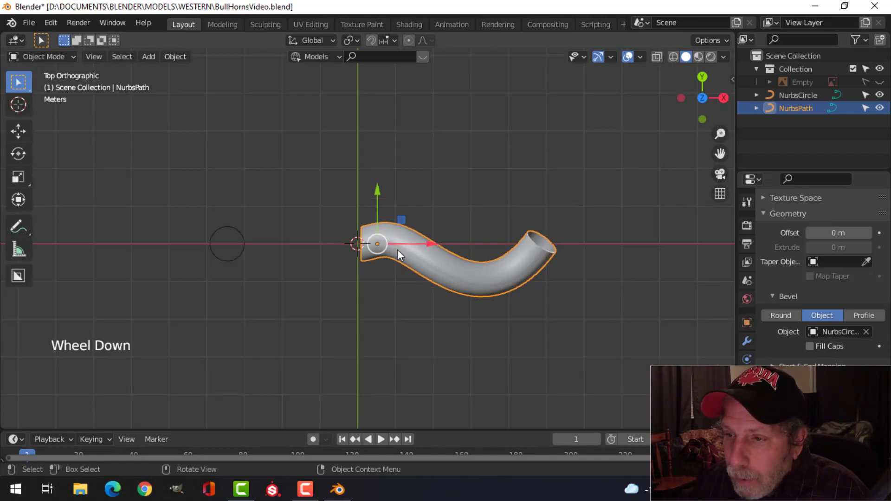
{"action": "middle_click_drag", "start_coordinate": [398, 250], "coordinate": [417, 271], "text": "shift"}
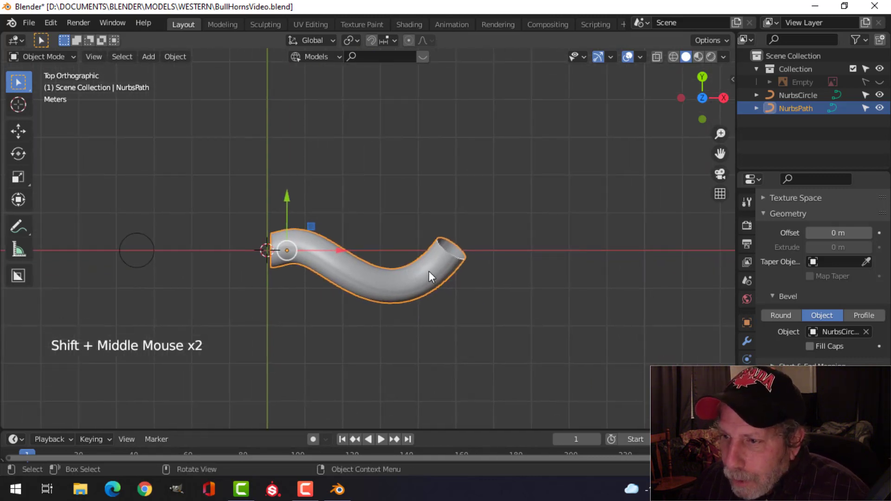
{"action": "key", "text": "Tab"}
{"action": "left_click", "coordinate": [451, 249]}
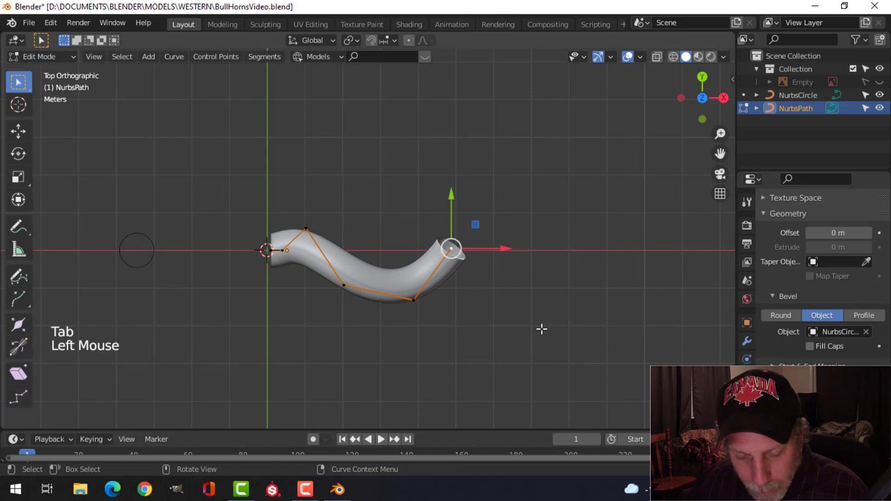
{"action": "key", "text": "alt+s"}
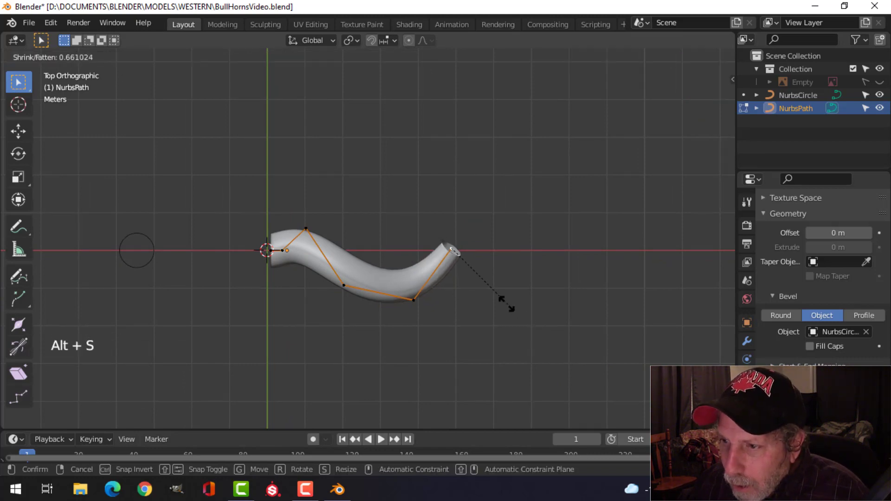
{"action": "left_click", "coordinate": [454, 271]}
{"action": "left_click", "coordinate": [416, 304]}
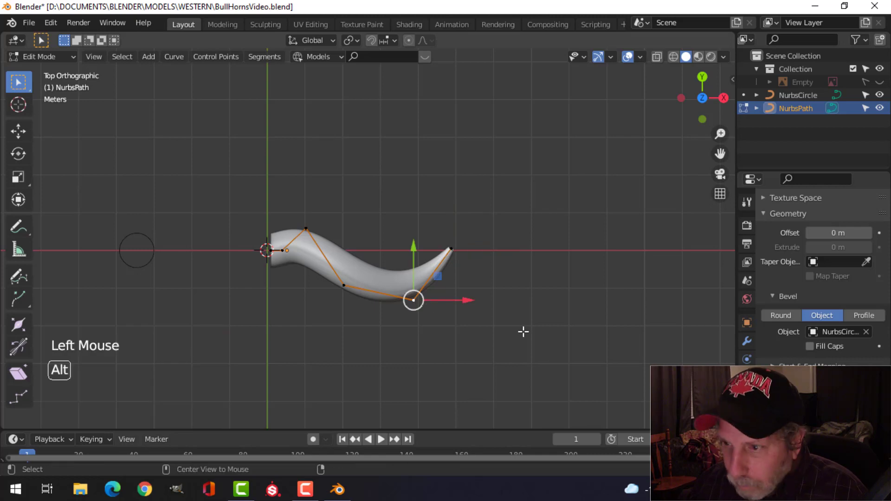
{"action": "key", "text": "alt+s"}
{"action": "left_click", "coordinate": [491, 305]}
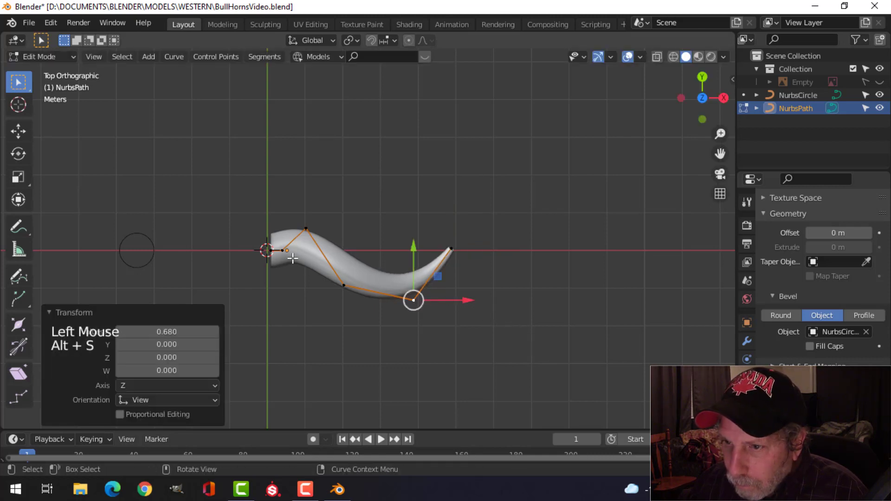
Fatten the horn at the raised peak control point, then together with the inner base points, and return to object mode.
{"action": "left_click", "coordinate": [306, 229]}
{"action": "key", "text": "alt+s"}
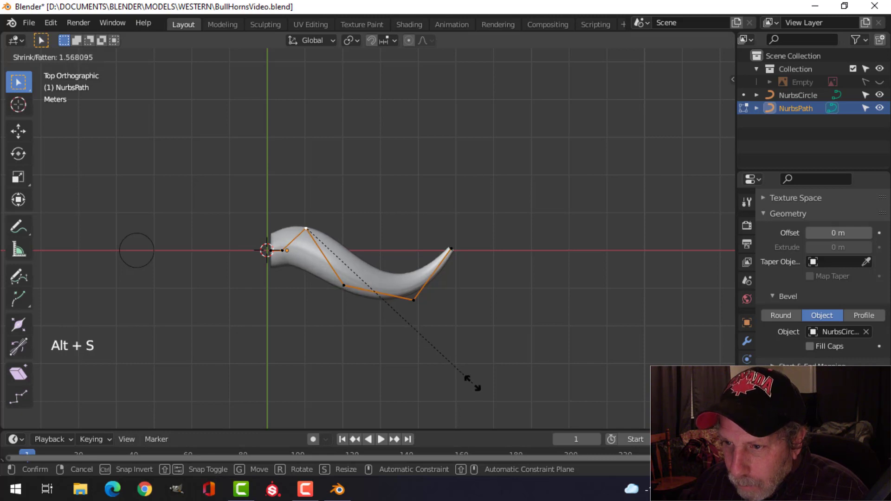
{"action": "left_click", "coordinate": [461, 362]}
{"action": "left_click", "coordinate": [299, 268], "text": "shift"}
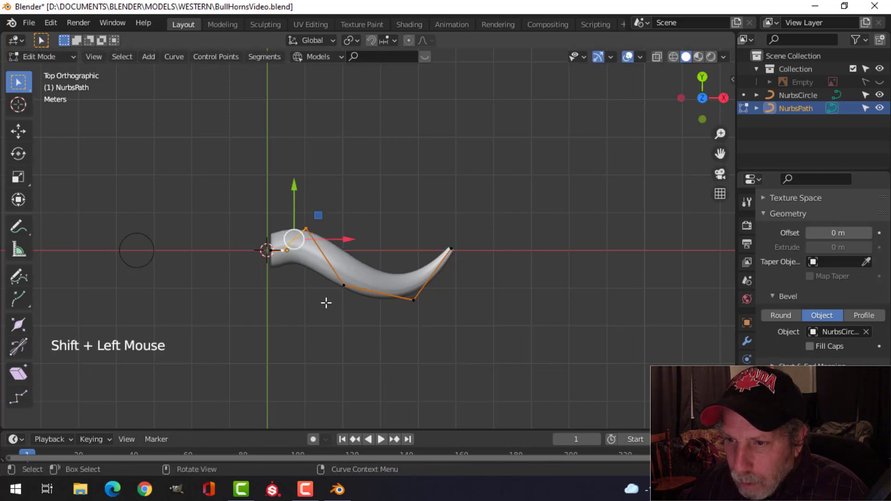
{"action": "left_click", "coordinate": [259, 250], "text": "shift"}
{"action": "key", "text": "alt+s"}
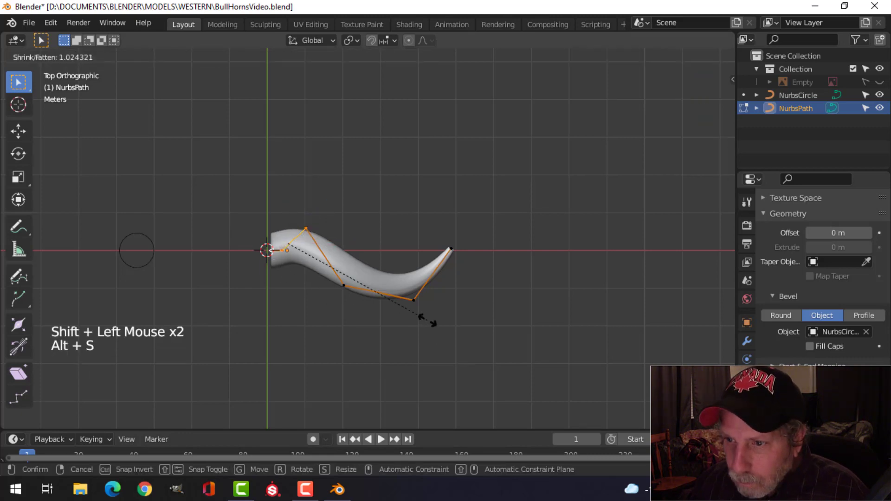
{"action": "left_click", "coordinate": [459, 354]}
{"action": "key", "text": "Tab"}
{"action": "middle_click_drag", "start_coordinate": [497, 311], "coordinate": [509, 247]}
{"action": "scroll", "coordinate": [469, 266], "scroll_direction": "up", "scroll_amount": 2}
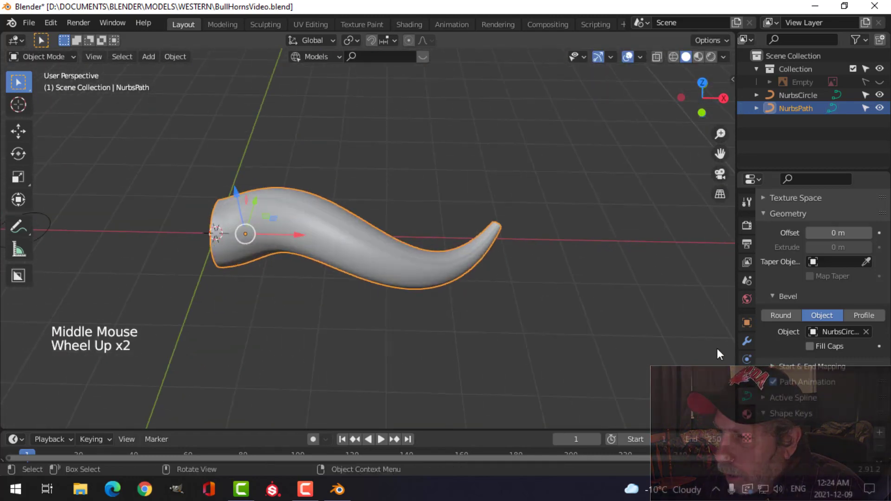
Enable Wireframe in the horn path's viewport display and inspect its mesh density.
{"action": "left_click", "coordinate": [747, 322]}
{"action": "scroll", "coordinate": [808, 367], "scroll_direction": "down", "scroll_amount": 2}
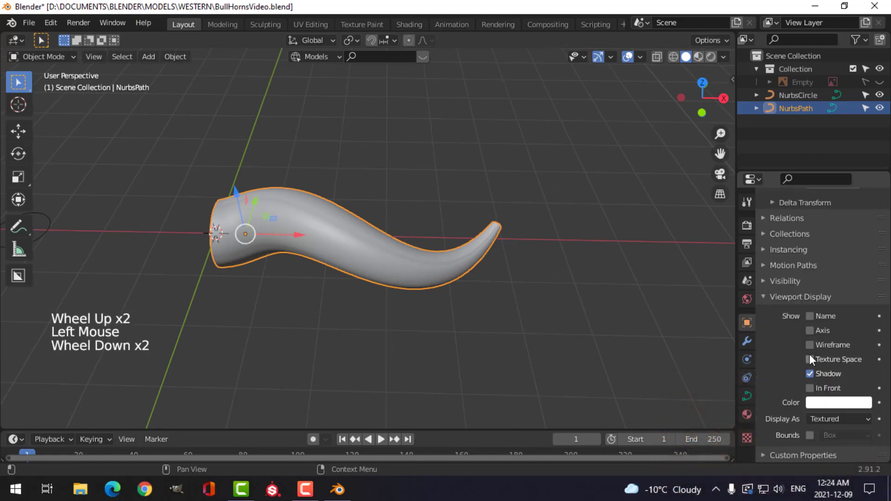
{"action": "left_click", "coordinate": [810, 344]}
{"action": "scroll", "coordinate": [397, 277], "scroll_direction": "up", "scroll_amount": 3}
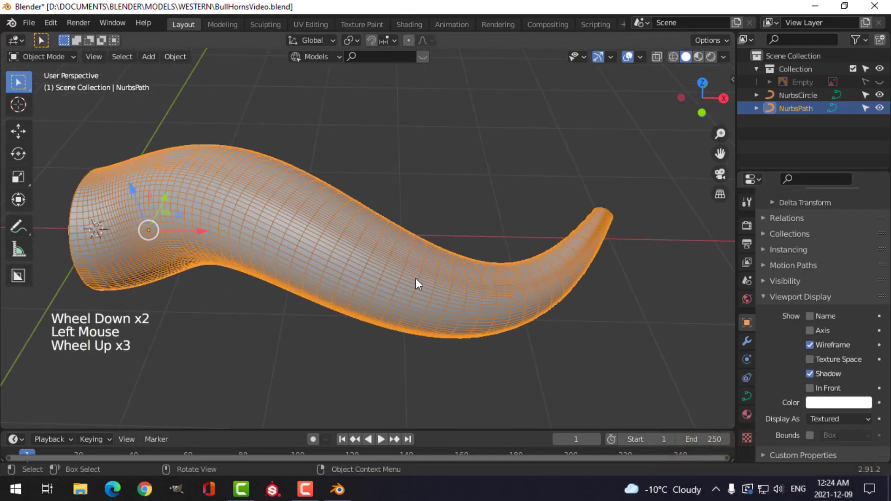
{"action": "scroll", "coordinate": [495, 281], "scroll_direction": "down", "scroll_amount": 1}
{"action": "scroll", "coordinate": [495, 280], "scroll_direction": "down", "scroll_amount": 1}
{"action": "scroll", "coordinate": [808, 280], "scroll_direction": "up", "scroll_amount": 14}
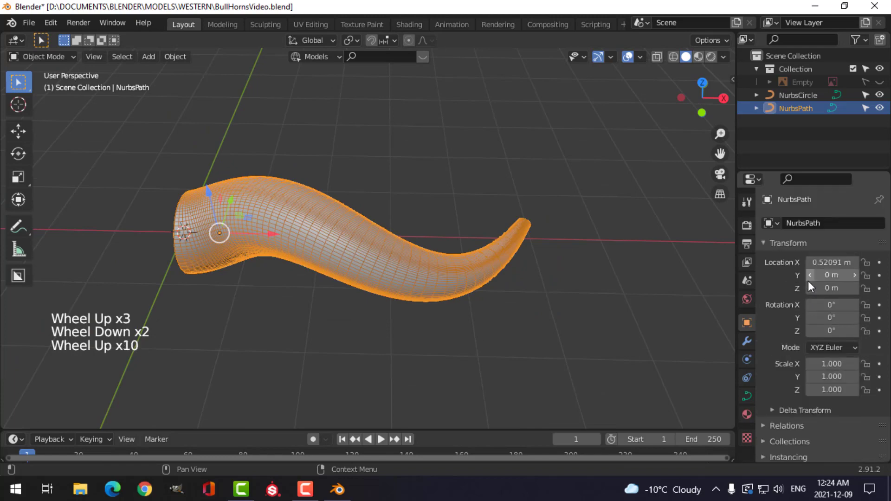
Set the horn path's preview resolution to 3.
{"action": "scroll", "coordinate": [792, 328], "scroll_direction": "down", "scroll_amount": 3}
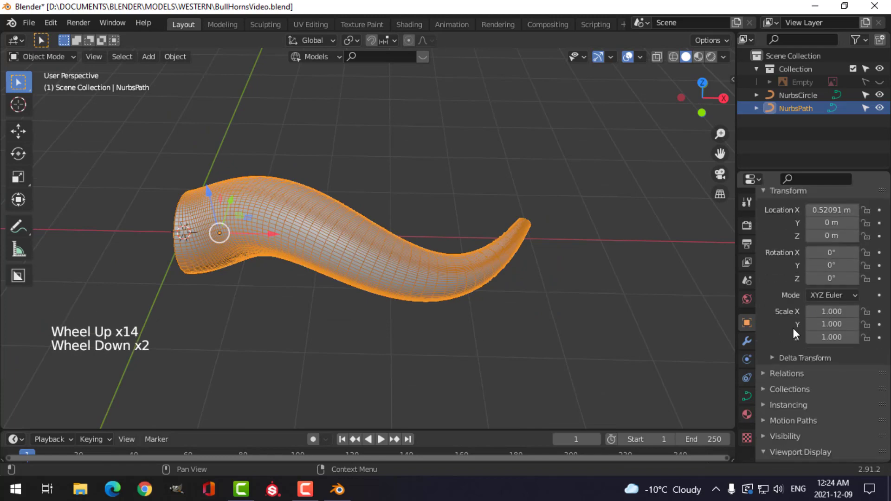
{"action": "left_click", "coordinate": [746, 395]}
{"action": "scroll", "coordinate": [818, 315], "scroll_direction": "up", "scroll_amount": 5}
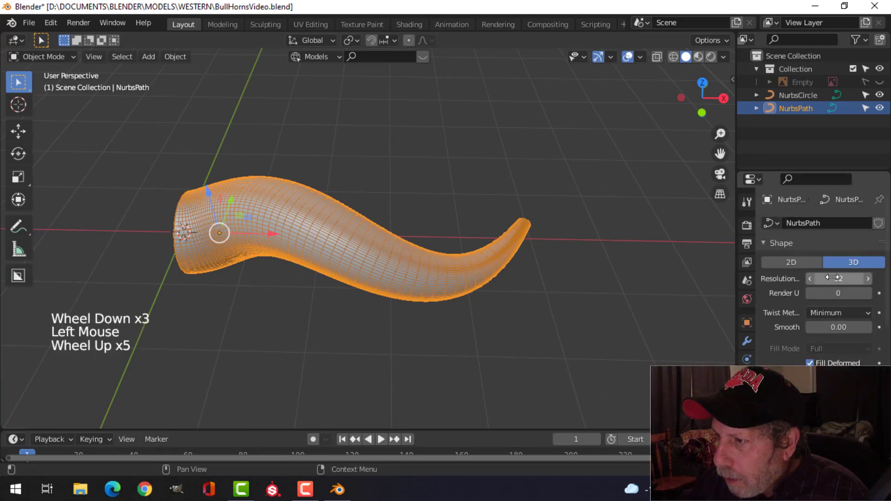
{"action": "left_click", "coordinate": [839, 279]}
{"action": "type", "text": "3"}
{"action": "key", "text": "Return"}
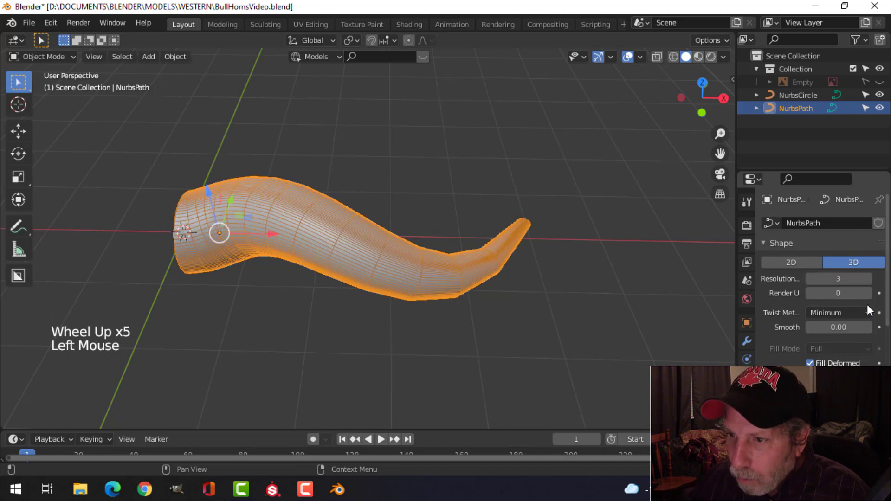
{"action": "scroll", "coordinate": [514, 288], "scroll_direction": "down", "scroll_amount": 1}
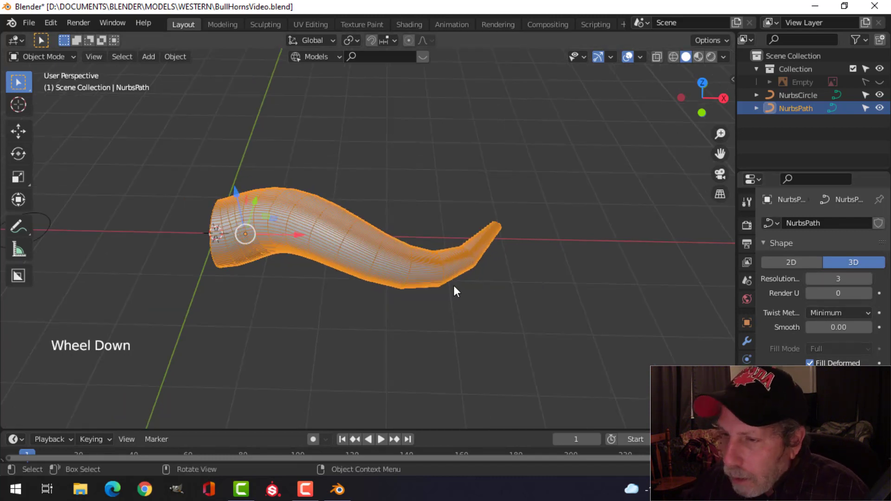
Undo the resolution, wireframe and point radius changes back to the uniform tube, and return to object mode.
{"action": "key", "text": "ctrl+z"}
{"action": "key", "text": "ctrl+z"}
{"action": "key", "text": "ctrl+z"}
{"action": "key", "text": "ctrl+z"}
{"action": "key", "text": "ctrl+z"}
{"action": "key", "text": "ctrl+z"}
{"action": "key", "text": "ctrl+z"}
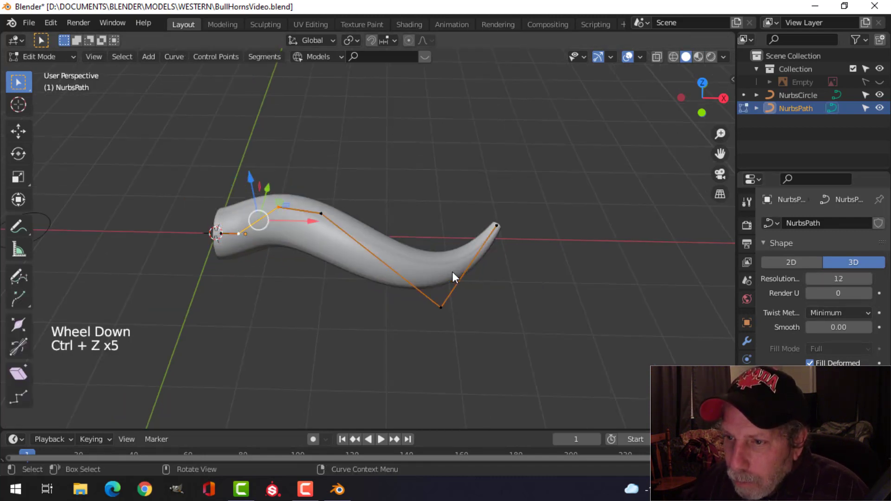
{"action": "key", "text": "ctrl+z"}
{"action": "key", "text": "ctrl+z"}
{"action": "key", "text": "ctrl+z"}
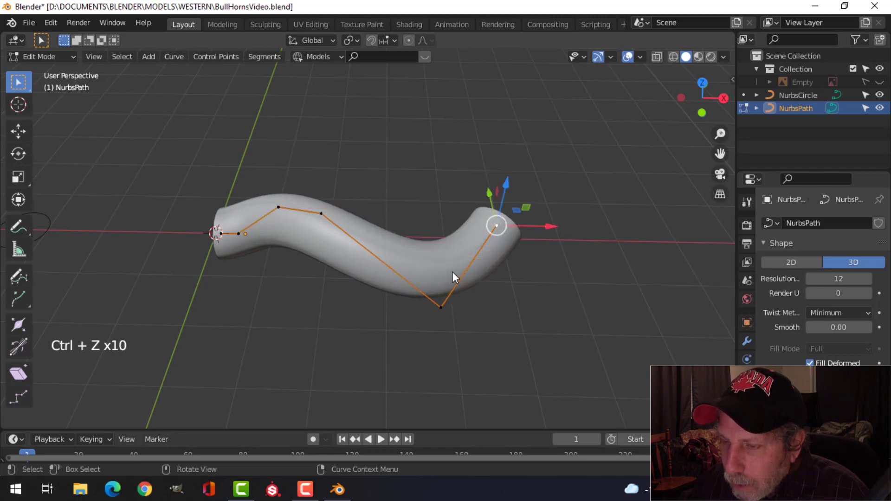
{"action": "scroll", "coordinate": [450, 273], "scroll_direction": "down", "scroll_amount": 2}
{"action": "key", "text": "Tab"}
Add a second NURBS path at the origin in top view and reselect the bevelled horn path.
{"action": "middle_click_drag", "start_coordinate": [424, 298], "coordinate": [469, 289]}
{"action": "scroll", "coordinate": [418, 281], "scroll_direction": "down", "scroll_amount": 2}
{"action": "key", "text": "KP_7"}
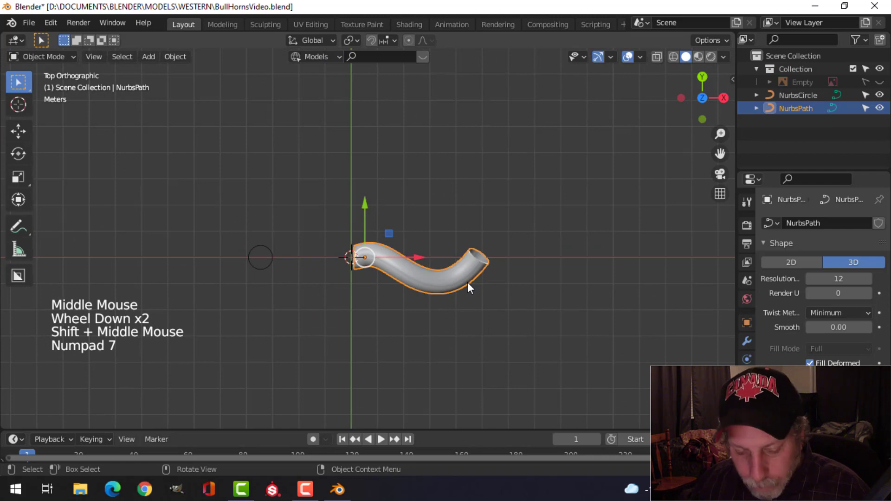
{"action": "key", "text": "shift+a"}
{"action": "mouse_move", "coordinate": [405, 196]}
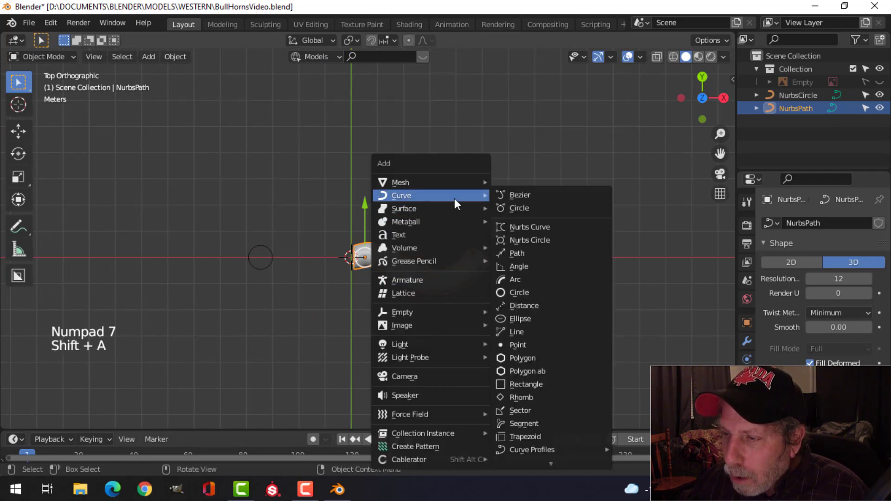
{"action": "left_click", "coordinate": [518, 253]}
{"action": "left_click", "coordinate": [418, 285]}
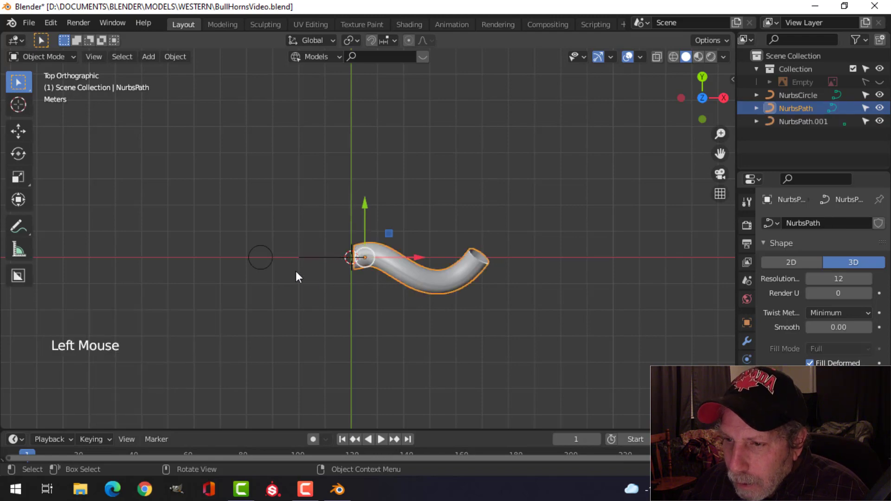
Add the bevel circle to the selection and move it with the horn path along Y to about -2.4 m.
{"action": "left_click", "coordinate": [297, 261], "text": "shift"}
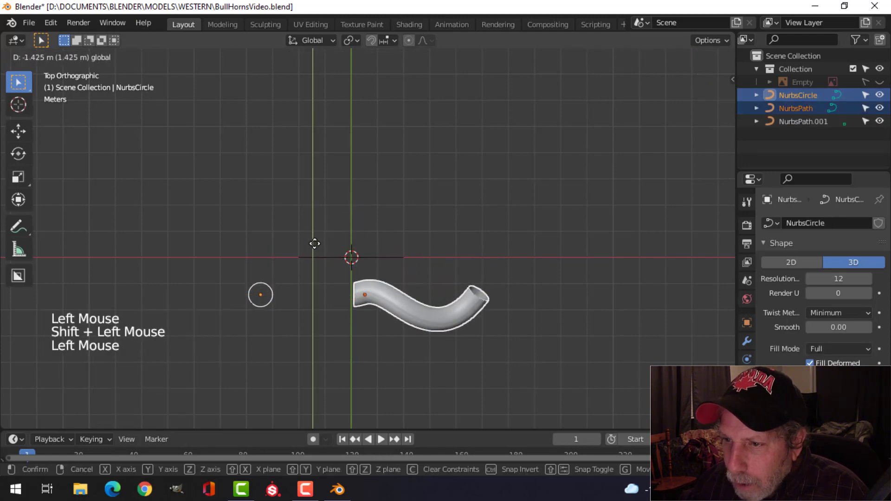
{"action": "left_click", "coordinate": [328, 269]}
Move the second path's points up off the X axis and rotate them into a line descending toward positive X.
{"action": "left_click", "coordinate": [373, 258]}
{"action": "scroll", "coordinate": [390, 277], "scroll_direction": "up", "scroll_amount": 3}
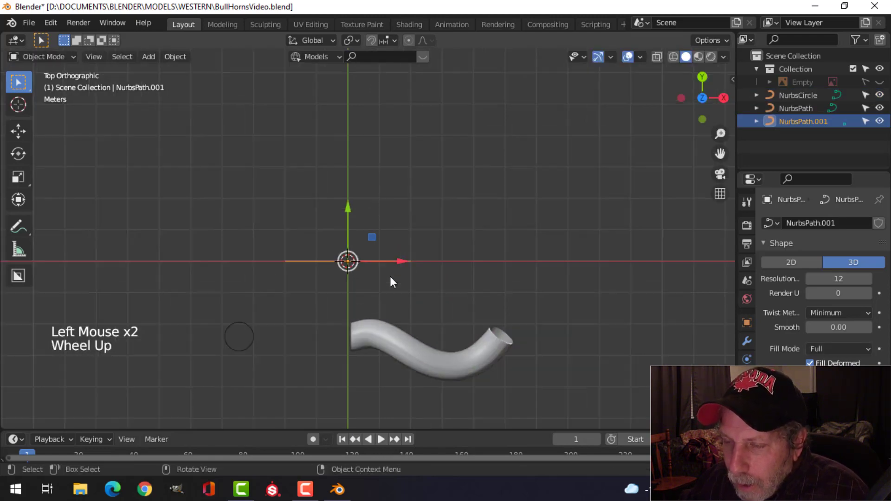
{"action": "middle_click_drag", "start_coordinate": [390, 276], "coordinate": [435, 258], "text": "shift"}
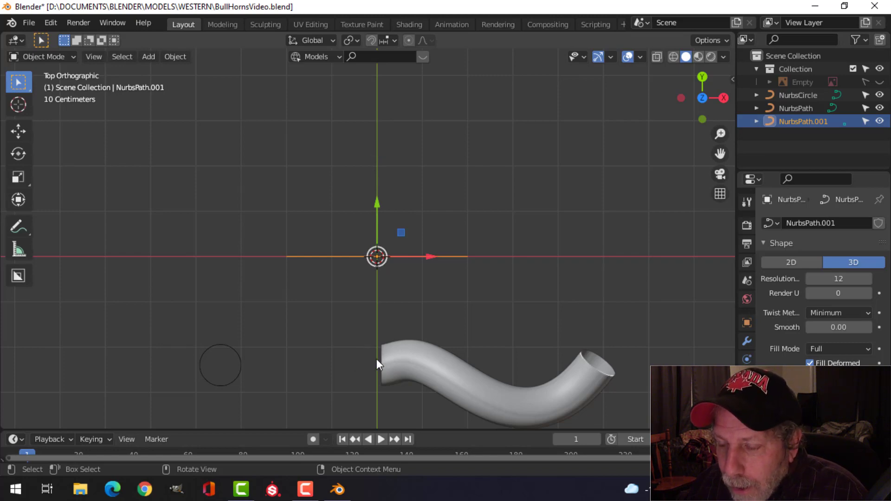
{"action": "key", "text": "Tab"}
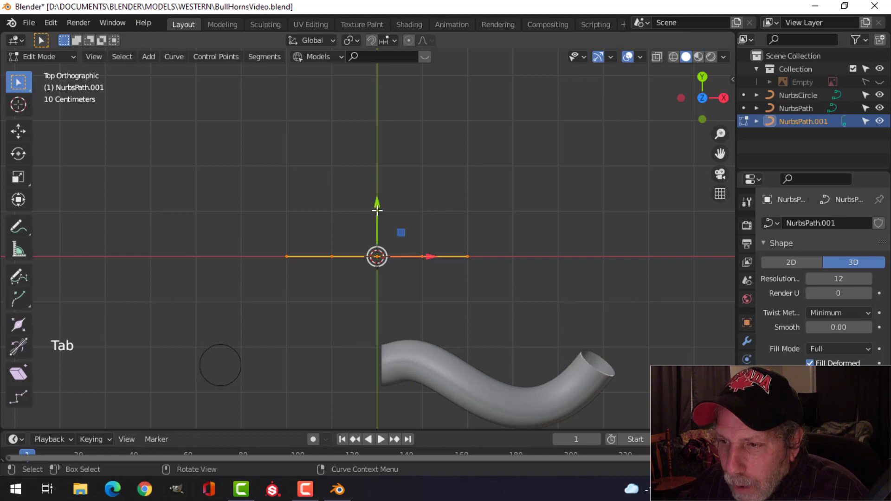
{"action": "left_click_drag", "start_coordinate": [377, 208], "coordinate": [380, 177]}
{"action": "key", "text": "r"}
{"action": "left_click", "coordinate": [440, 204]}
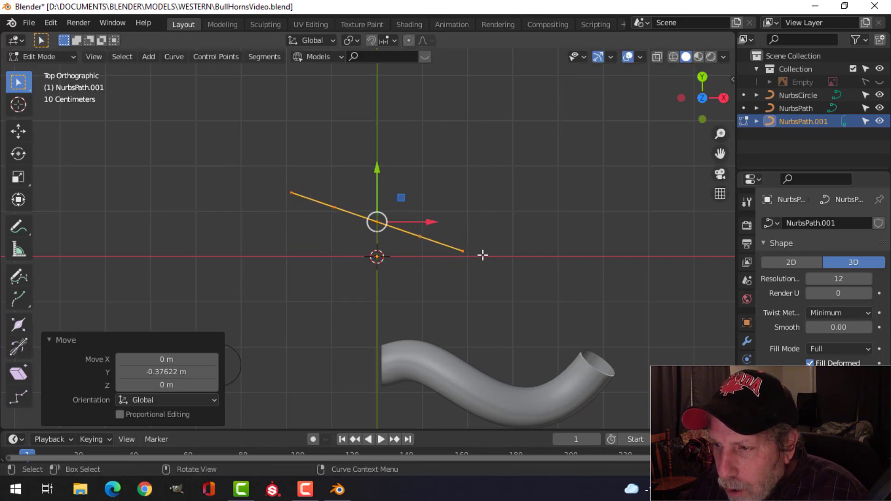
{"action": "key", "text": "Tab"}
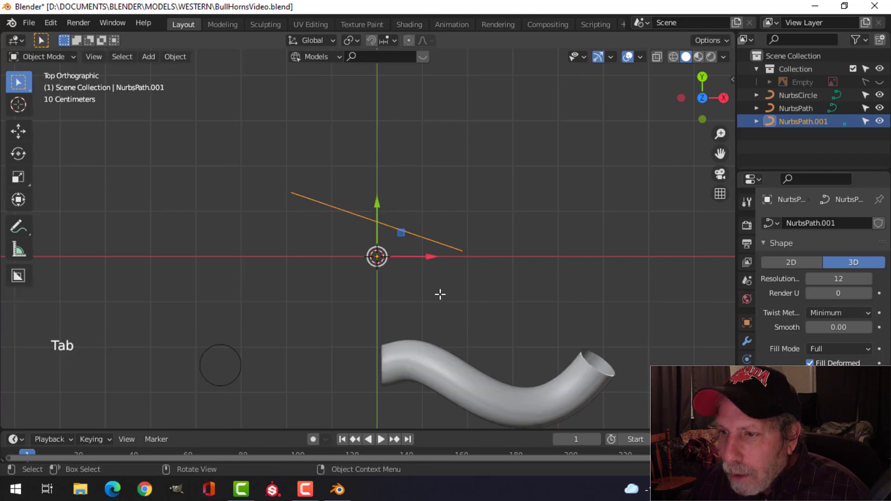
Assign NurbsPath.001 as the Taper Object of the bevelled horn path.
{"action": "scroll", "coordinate": [478, 323], "scroll_direction": "down", "scroll_amount": 1}
{"action": "middle_click_drag", "start_coordinate": [479, 323], "coordinate": [455, 246], "text": "shift"}
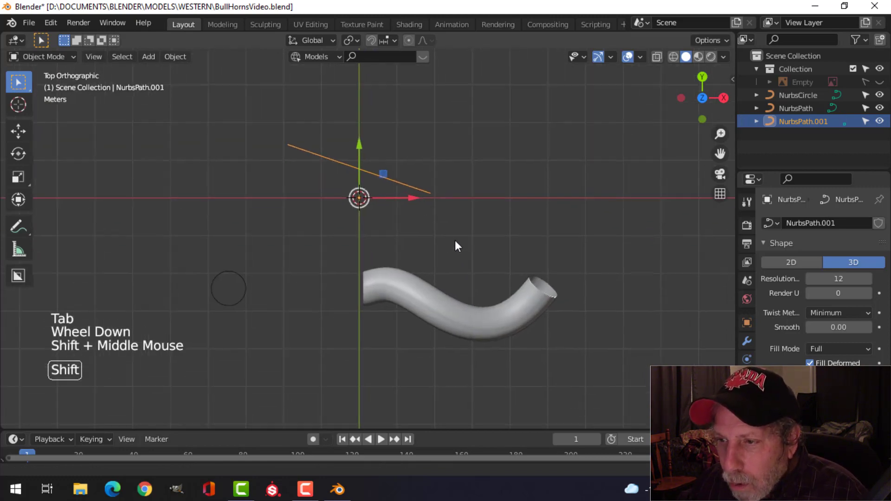
{"action": "left_click", "coordinate": [441, 312]}
{"action": "scroll", "coordinate": [809, 360], "scroll_direction": "down", "scroll_amount": 9}
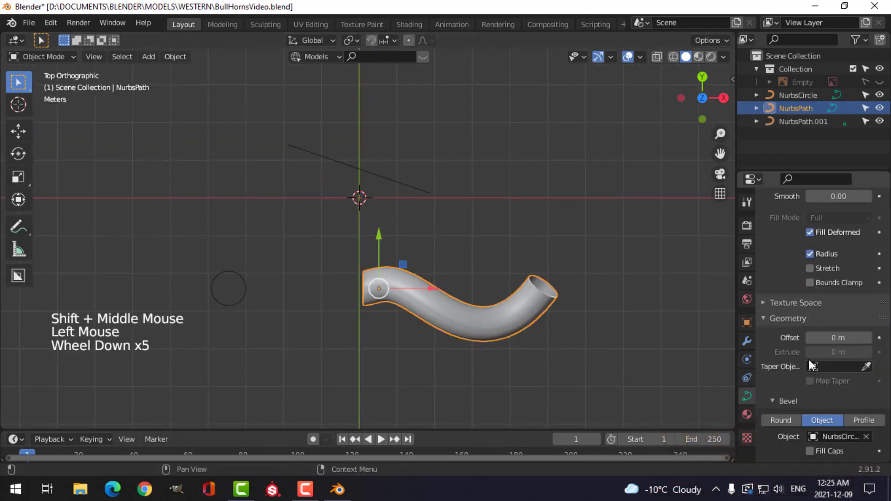
{"action": "scroll", "coordinate": [798, 279], "scroll_direction": "up", "scroll_amount": 1}
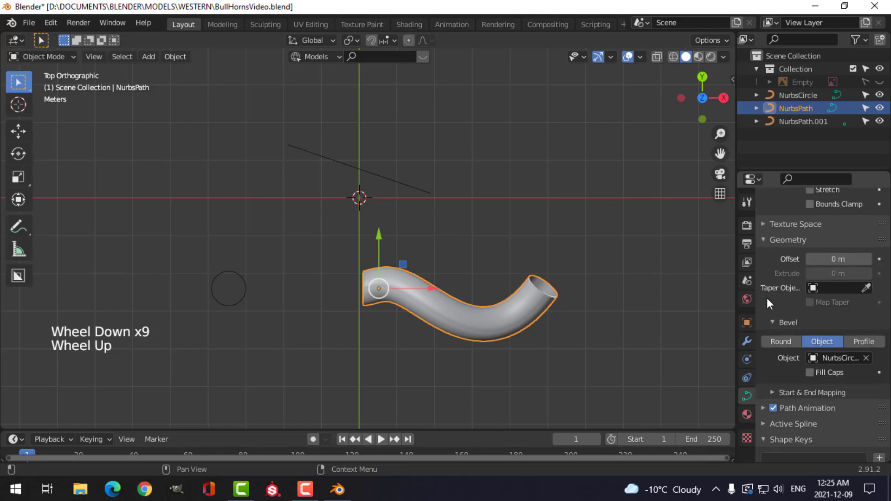
{"action": "left_click", "coordinate": [839, 289]}
{"action": "left_click", "coordinate": [790, 318]}
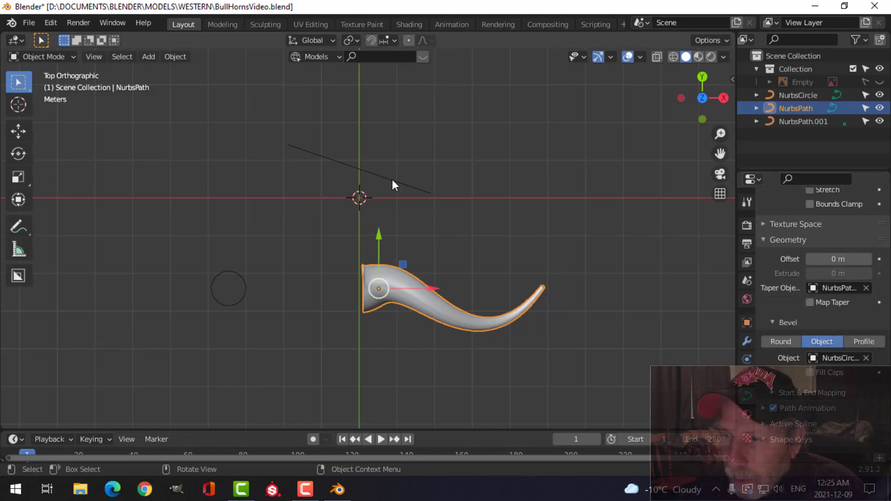
Raise the taper path's second control point by about 0.6 m in Y to thicken the horn near its base.
{"action": "scroll", "coordinate": [403, 265], "scroll_direction": "up", "scroll_amount": 3}
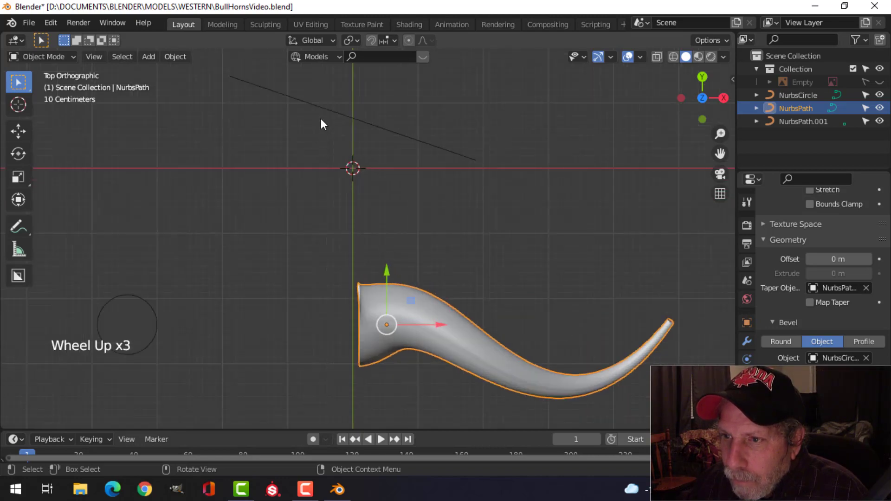
{"action": "left_click", "coordinate": [340, 127]}
{"action": "key", "text": "Tab"}
{"action": "left_click", "coordinate": [290, 100]}
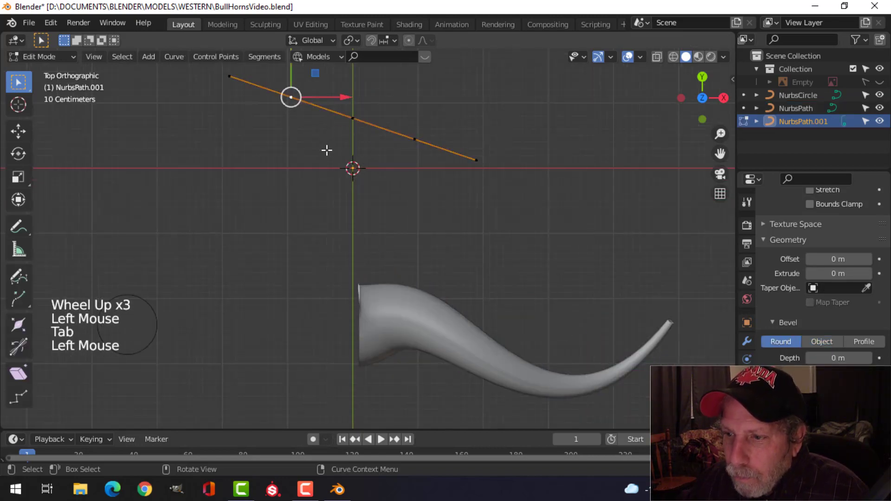
{"action": "middle_click_drag", "start_coordinate": [318, 109], "coordinate": [342, 155], "text": "shift"}
{"action": "left_click", "coordinate": [314, 103]}
{"action": "left_click_drag", "start_coordinate": [315, 103], "coordinate": [312, 64]}
{"action": "scroll", "coordinate": [449, 207], "scroll_direction": "down", "scroll_amount": 2}
{"action": "middle_click_drag", "start_coordinate": [449, 207], "coordinate": [391, 204], "text": "shift"}
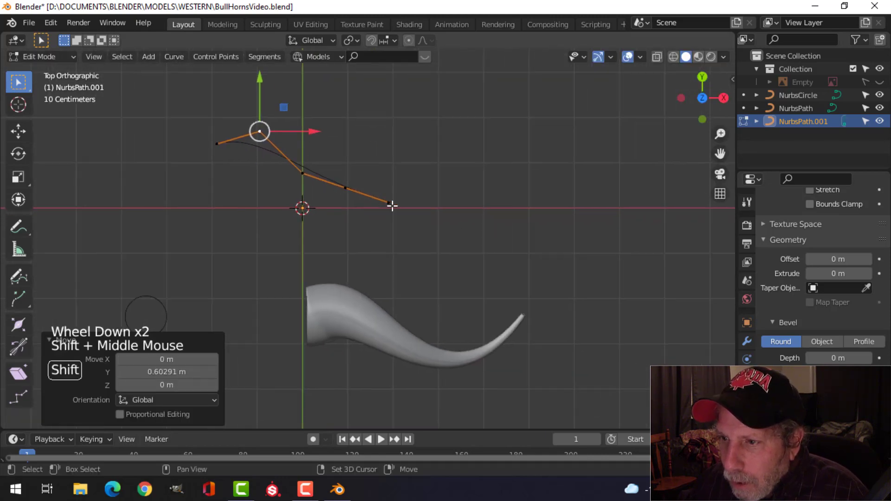
Lower the taper path's end point slightly to sharpen the horn tip, and raise its fourth control point.
{"action": "scroll", "coordinate": [399, 202], "scroll_direction": "up", "scroll_amount": 2}
{"action": "left_click", "coordinate": [396, 186]}
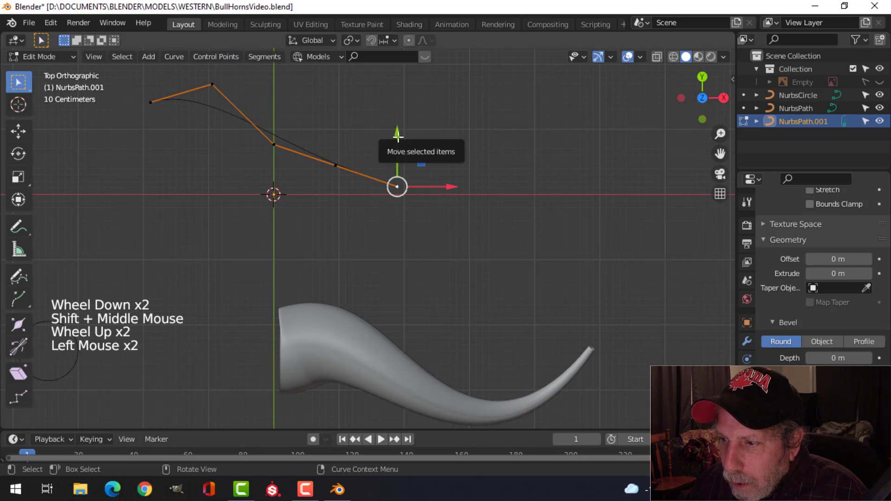
{"action": "left_click_drag", "start_coordinate": [398, 135], "coordinate": [397, 143]}
{"action": "left_click", "coordinate": [340, 163]}
{"action": "left_click_drag", "start_coordinate": [337, 138], "coordinate": [340, 114]}
Lower the taper path's second control point slightly along Y in top view to refine the horn base.
{"action": "scroll", "coordinate": [312, 230], "scroll_direction": "down", "scroll_amount": 2}
{"action": "middle_click_drag", "start_coordinate": [312, 231], "coordinate": [423, 228], "text": "shift"}
{"action": "left_click", "coordinate": [377, 153]}
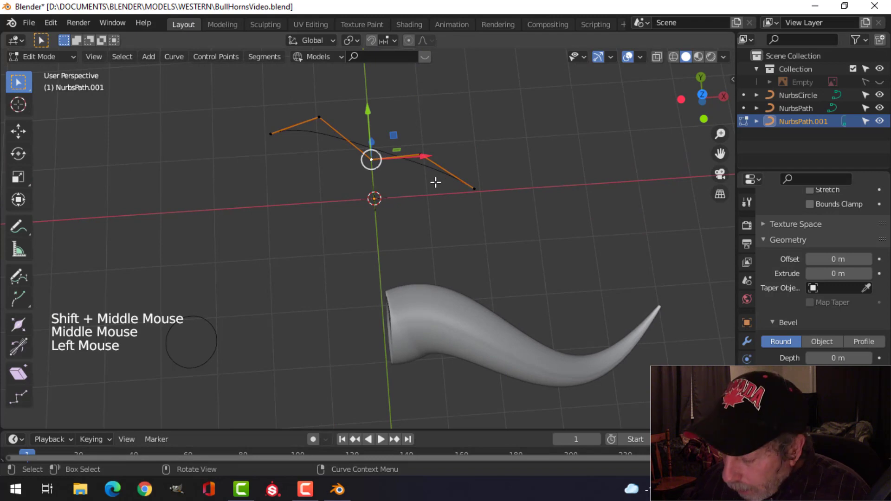
{"action": "key", "text": "KP_7"}
{"action": "left_click_drag", "start_coordinate": [375, 112], "coordinate": [379, 106]}
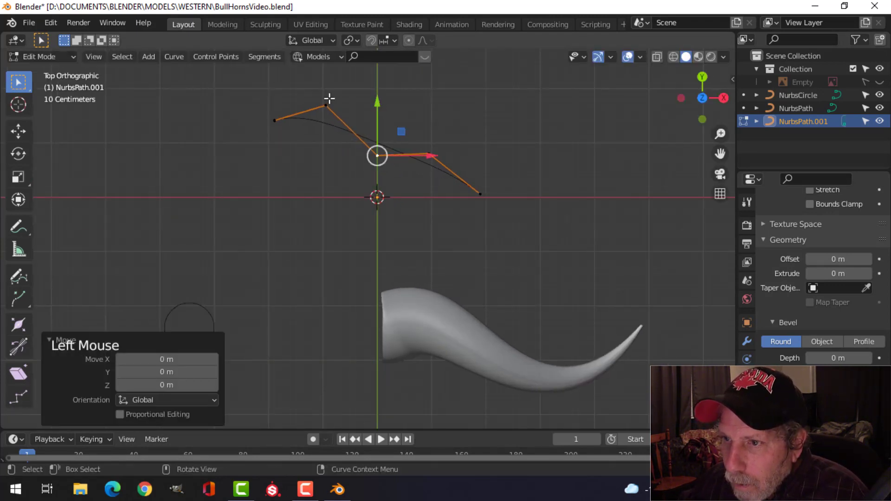
{"action": "left_click", "coordinate": [325, 105]}
{"action": "left_click_drag", "start_coordinate": [325, 93], "coordinate": [327, 89]}
{"action": "left_click", "coordinate": [280, 116]}
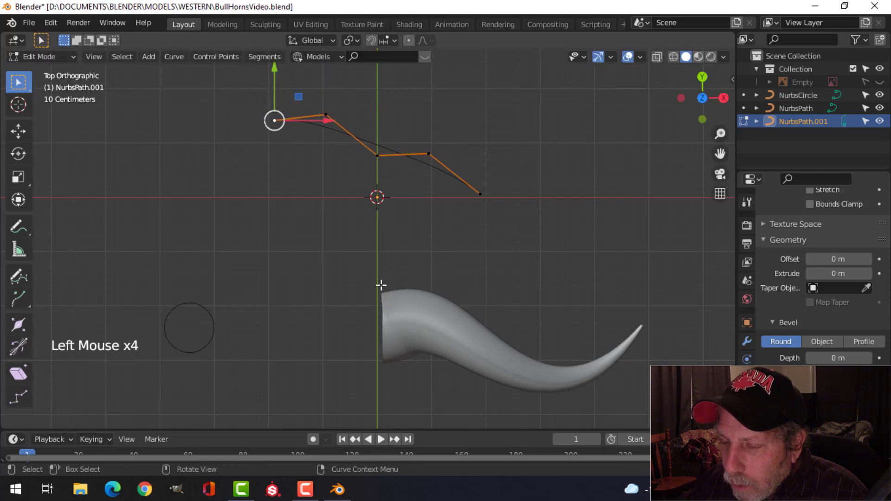
Return to object mode, select the tapered horn and turn on its Wireframe viewport display.
{"action": "key", "text": "Tab"}
{"action": "scroll", "coordinate": [418, 315], "scroll_direction": "down", "scroll_amount": 3}
{"action": "key", "text": "alt+a"}
{"action": "middle_click_drag", "start_coordinate": [417, 315], "coordinate": [464, 218]}
{"action": "middle_click_drag", "start_coordinate": [463, 218], "coordinate": [490, 199], "text": "shift"}
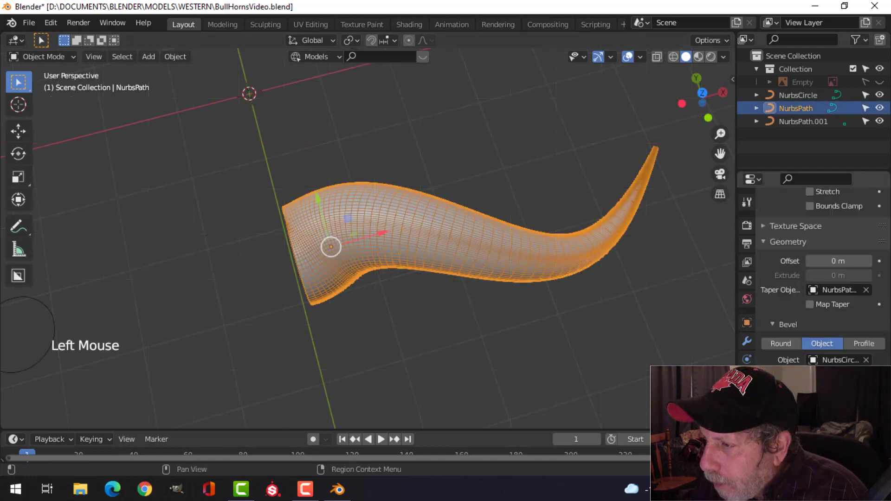
Set the horn path's preview resolution to 3 and check the resulting mesh density.
{"action": "scroll", "coordinate": [823, 306], "scroll_direction": "down", "scroll_amount": 1}
{"action": "scroll", "coordinate": [825, 296], "scroll_direction": "up", "scroll_amount": 9}
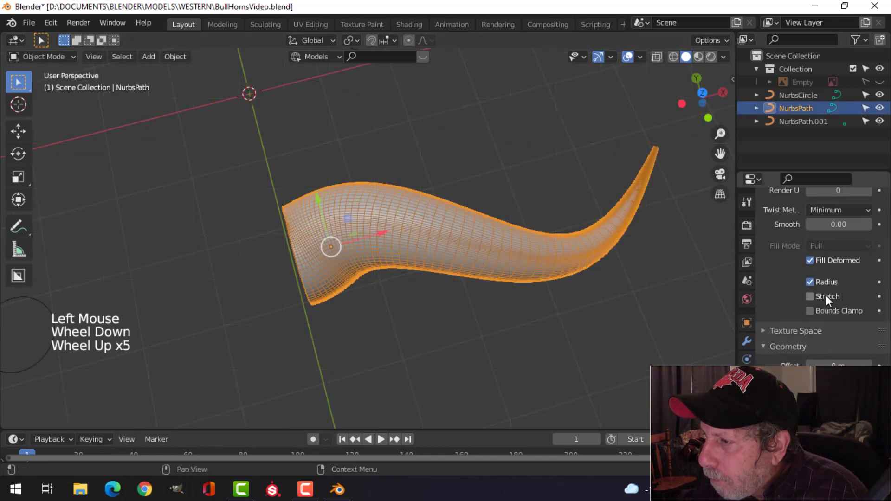
{"action": "left_click", "coordinate": [836, 280]}
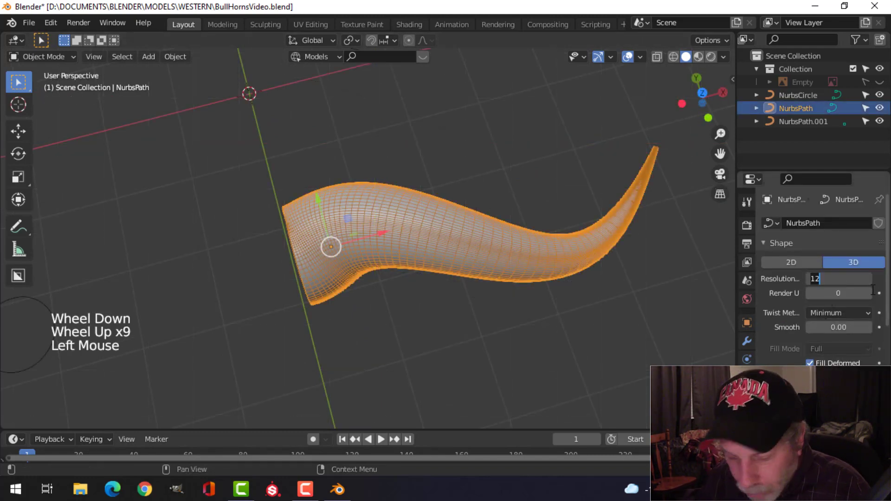
{"action": "type", "text": "3"}
{"action": "key", "text": "Return"}
{"action": "scroll", "coordinate": [566, 274], "scroll_direction": "up", "scroll_amount": 1}
{"action": "middle_click_drag", "start_coordinate": [567, 274], "coordinate": [732, 320]}
{"action": "scroll", "coordinate": [492, 223], "scroll_direction": "down", "scroll_amount": 3}
{"action": "key", "text": "Tab"}
{"action": "key", "text": "Tab"}
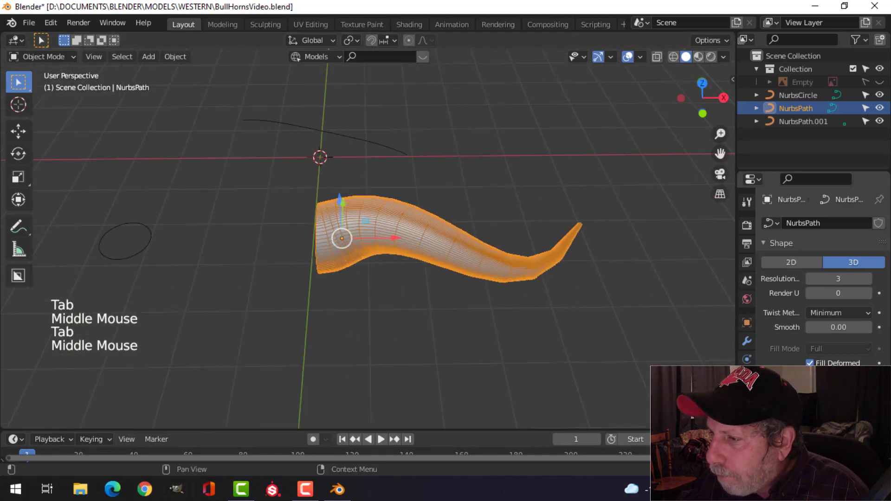
Disable Wireframe in the horn's viewport display.
{"action": "left_click", "coordinate": [744, 320]}
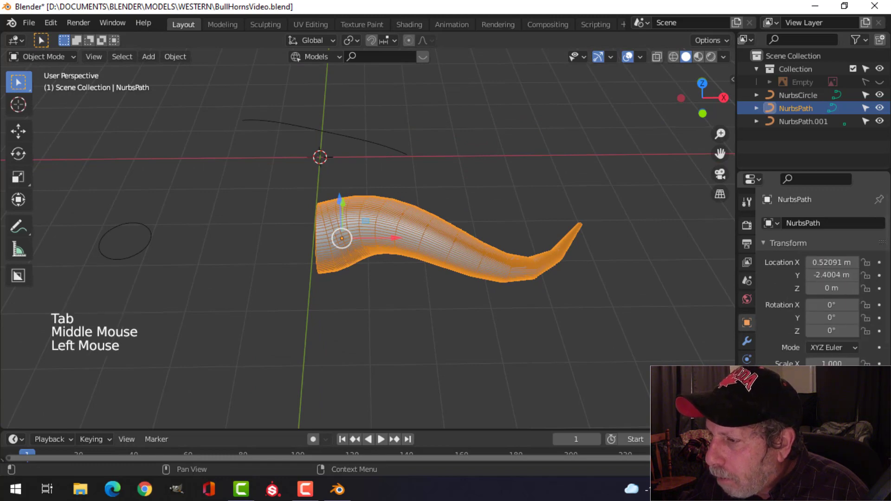
{"action": "scroll", "coordinate": [823, 270], "scroll_direction": "down", "scroll_amount": 6}
{"action": "left_click", "coordinate": [810, 392]}
{"action": "middle_click_drag", "start_coordinate": [479, 226], "coordinate": [489, 262]}
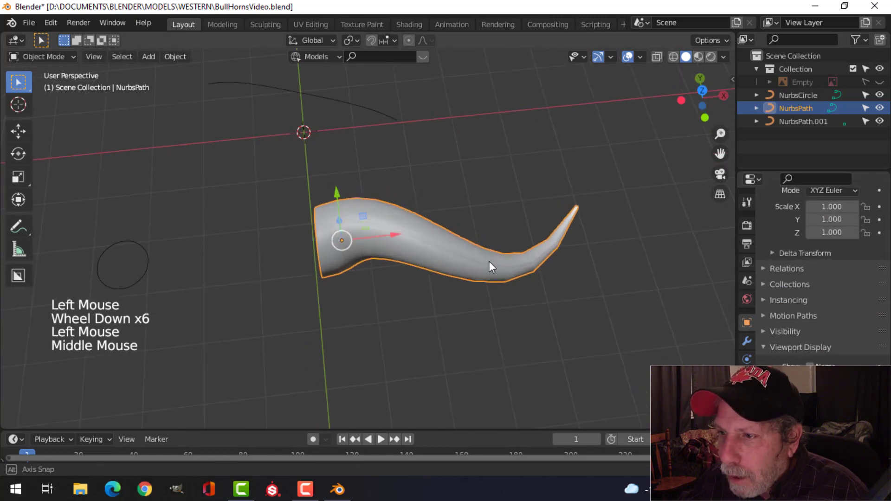
Convert the horn curve to a mesh and add a level 1 subdivision surface to it.
{"action": "middle_click_drag", "start_coordinate": [486, 244], "coordinate": [416, 223]}
{"action": "right_click", "coordinate": [379, 216]}
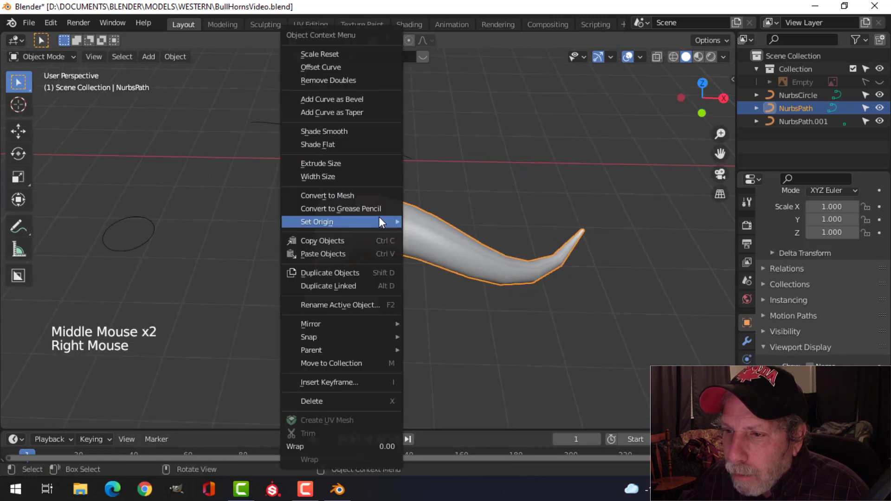
{"action": "left_click", "coordinate": [354, 194]}
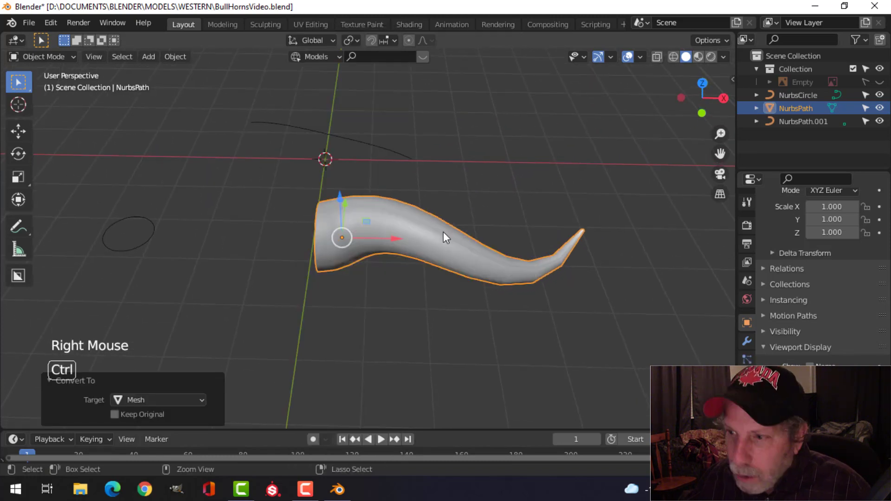
{"action": "key", "text": "ctrl+1"}
{"action": "key", "text": "alt+a"}
{"action": "middle_click_drag", "start_coordinate": [451, 226], "coordinate": [409, 194]}
{"action": "left_click", "coordinate": [521, 239]}
{"action": "key", "text": "Tab"}
{"action": "key", "text": "Tab"}
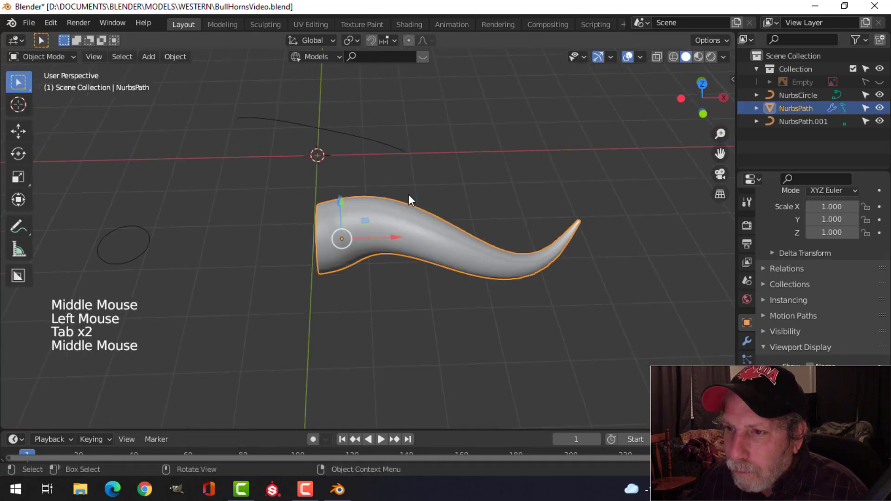
Delete the leftover taper path and bevel circle.
{"action": "key", "text": "alt+a"}
{"action": "left_click", "coordinate": [377, 141]}
{"action": "left_click", "coordinate": [137, 228], "text": "shift"}
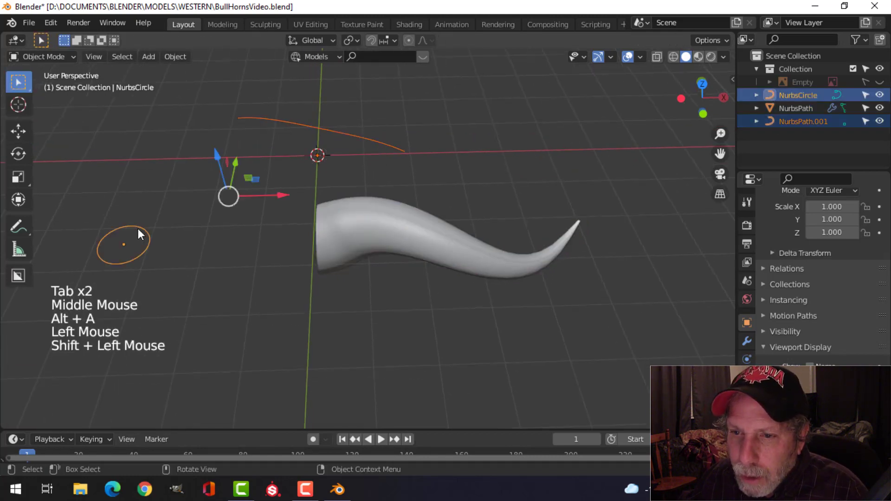
{"action": "key", "text": "x"}
Move the horn in top view onto the X axis, placing it at about X 0.73 m, Y 0 m.
{"action": "left_click", "coordinate": [486, 235]}
{"action": "key", "text": "KP_7"}
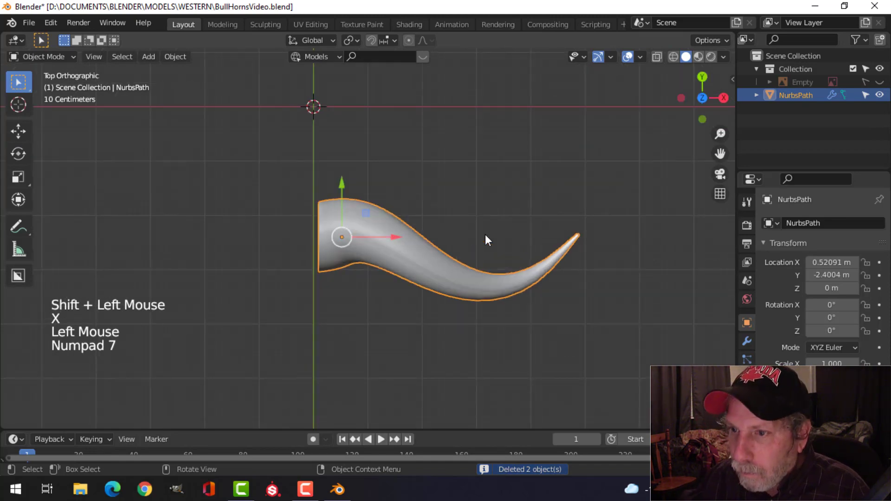
{"action": "middle_click_drag", "start_coordinate": [363, 190], "coordinate": [333, 240], "text": "shift"}
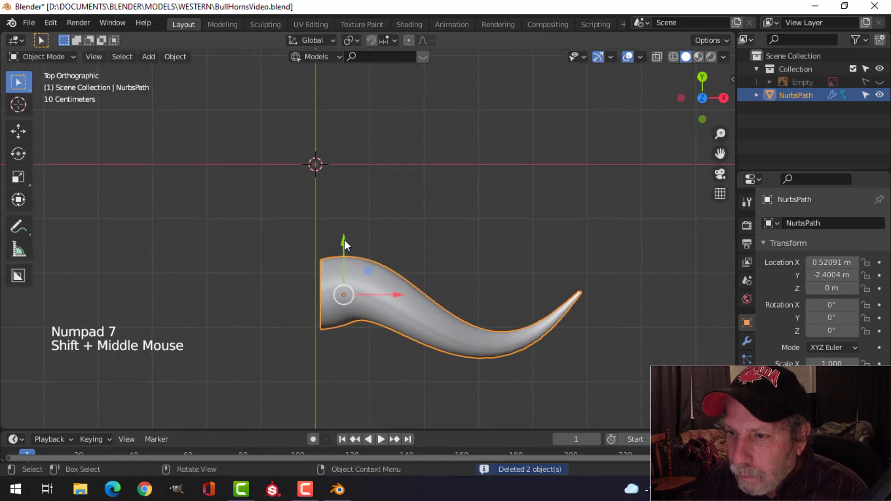
{"action": "left_click_drag", "start_coordinate": [344, 239], "coordinate": [360, 103]}
{"action": "left_click_drag", "start_coordinate": [402, 165], "coordinate": [415, 165]}
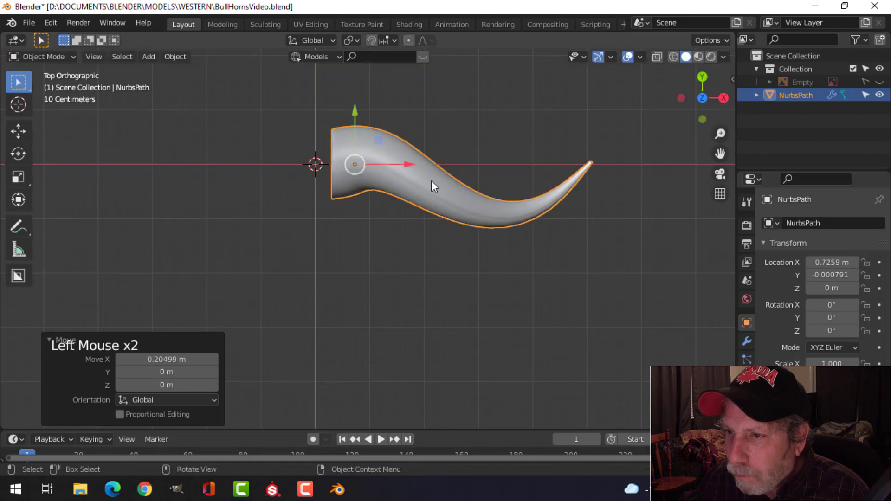
Add a Mirror modifier to the horn.
{"action": "left_click", "coordinate": [746, 341]}
{"action": "left_click", "coordinate": [788, 223]}
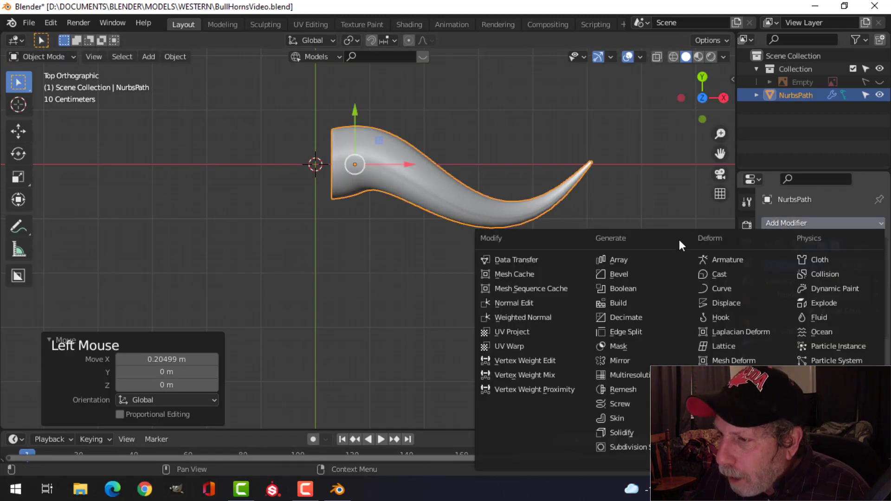
{"action": "left_click", "coordinate": [627, 360]}
{"action": "key", "text": "Tab"}
{"action": "key", "text": "a"}
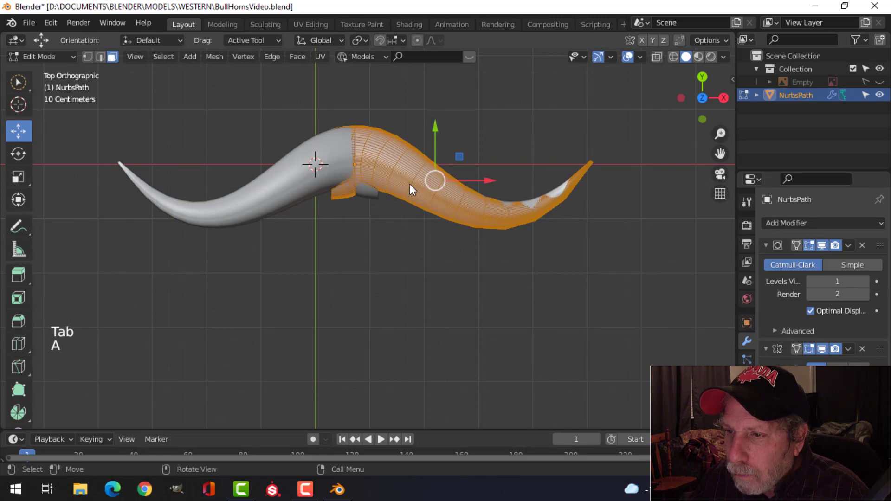
{"action": "key", "text": "Tab"}
Set the horn's origin to the 3D cursor so it mirrors across the world centre.
{"action": "left_click", "coordinate": [176, 57]}
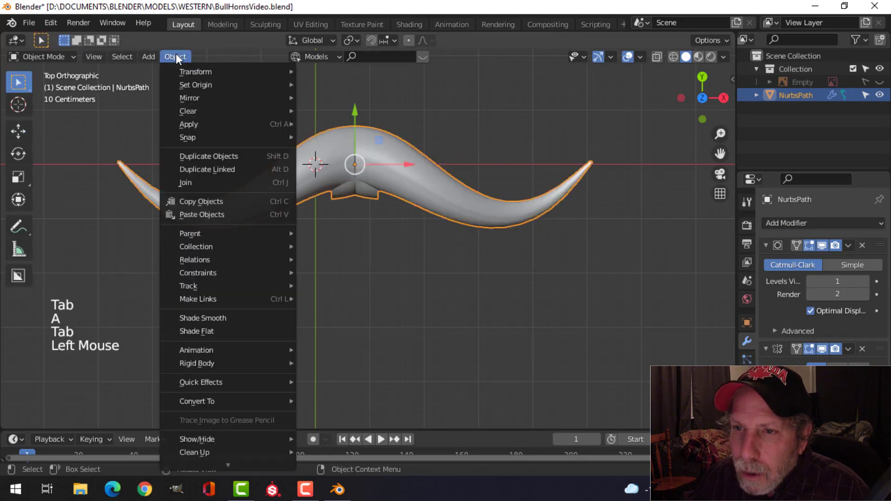
{"action": "mouse_move", "coordinate": [189, 85]}
{"action": "left_click", "coordinate": [331, 114]}
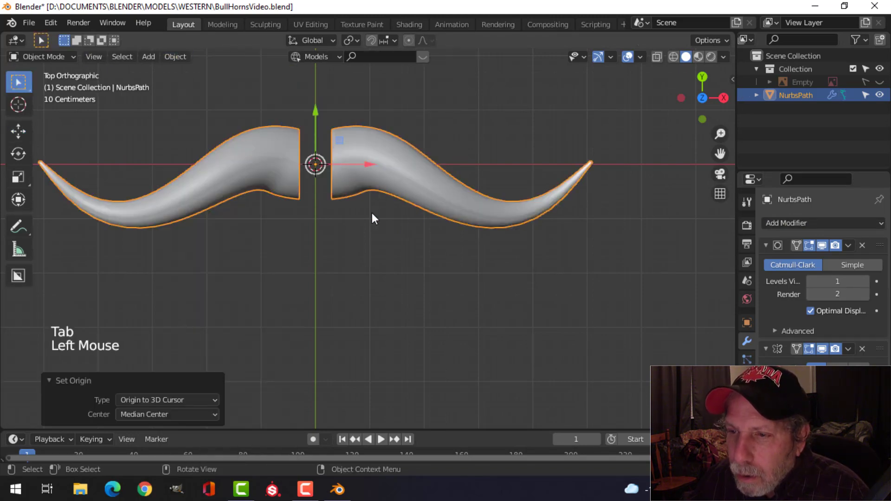
Add a mesh cylinder with 18 vertices at the world centre, between the two horns.
{"action": "scroll", "coordinate": [372, 214], "scroll_direction": "down", "scroll_amount": 2}
{"action": "middle_click_drag", "start_coordinate": [362, 222], "coordinate": [419, 243], "text": "shift"}
{"action": "key", "text": "shift+a"}
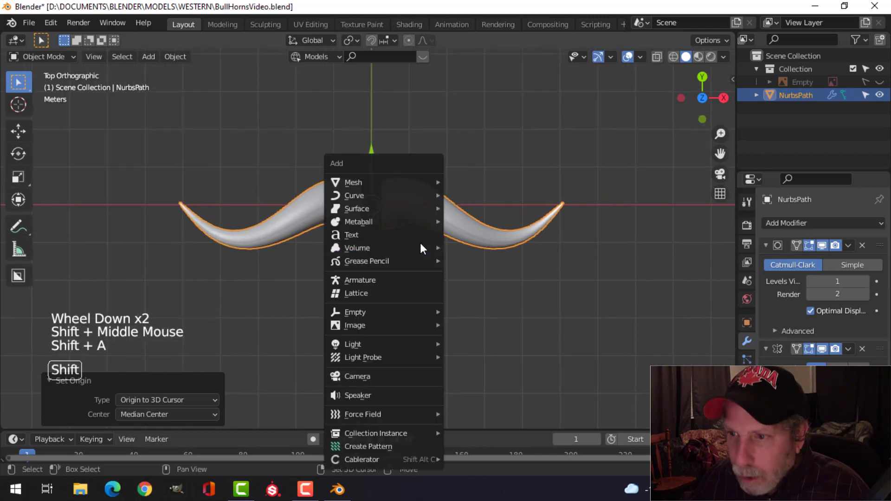
{"action": "mouse_move", "coordinate": [380, 181]}
{"action": "left_click", "coordinate": [480, 247]}
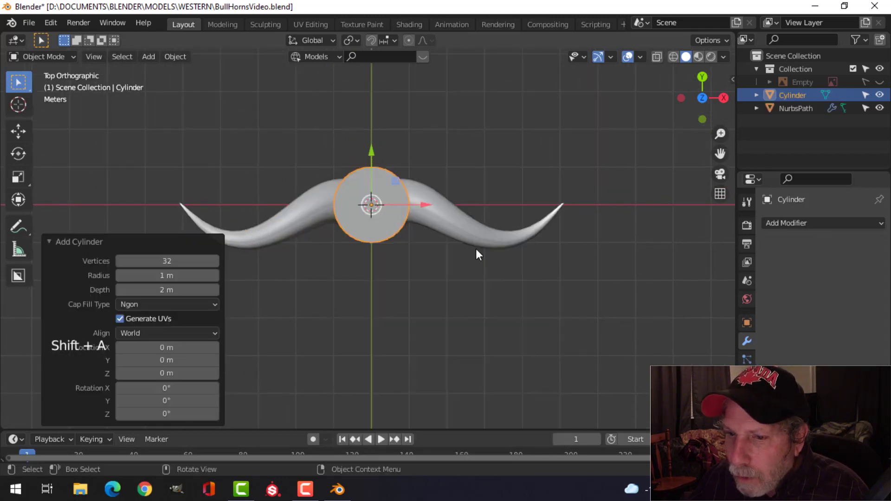
{"action": "left_click", "coordinate": [186, 261]}
{"action": "type", "text": "1"}
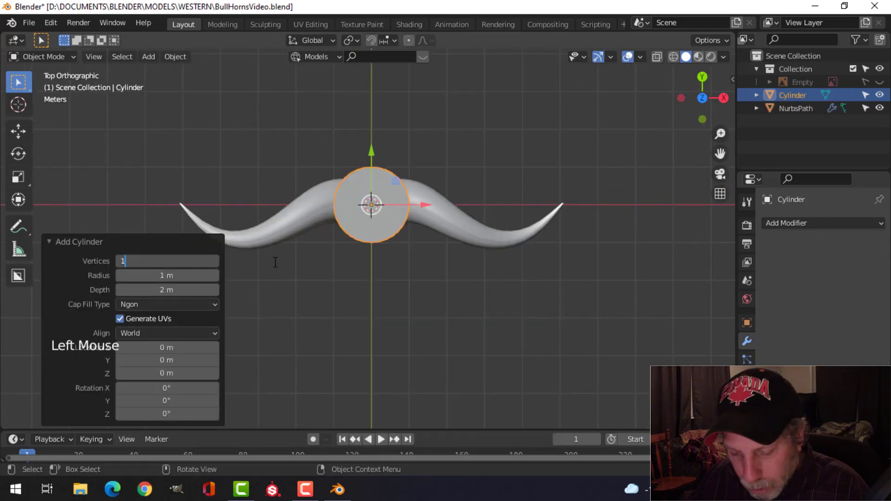
{"action": "type", "text": "8"}
{"action": "key", "text": "Return"}
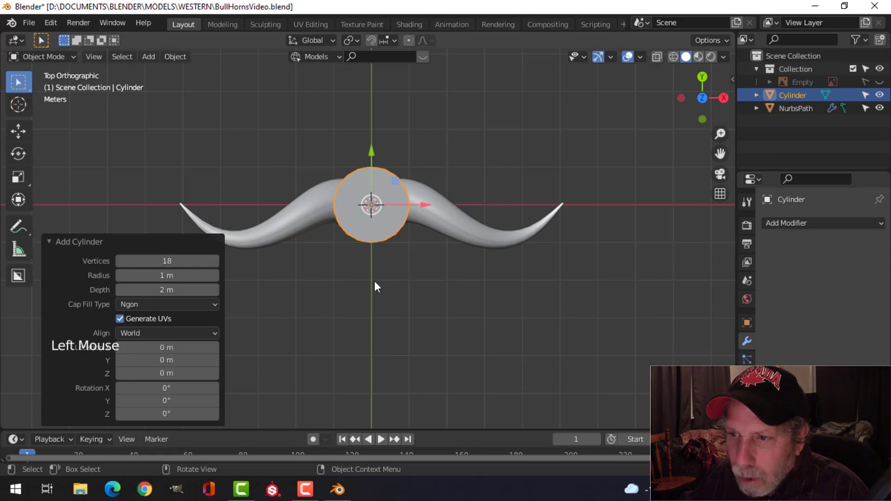
Rotate the cylinder's mesh 90° about Y, scale it to about 0.79, and adjust its length along X to bridge the horn bases.
{"action": "key", "text": "Tab"}
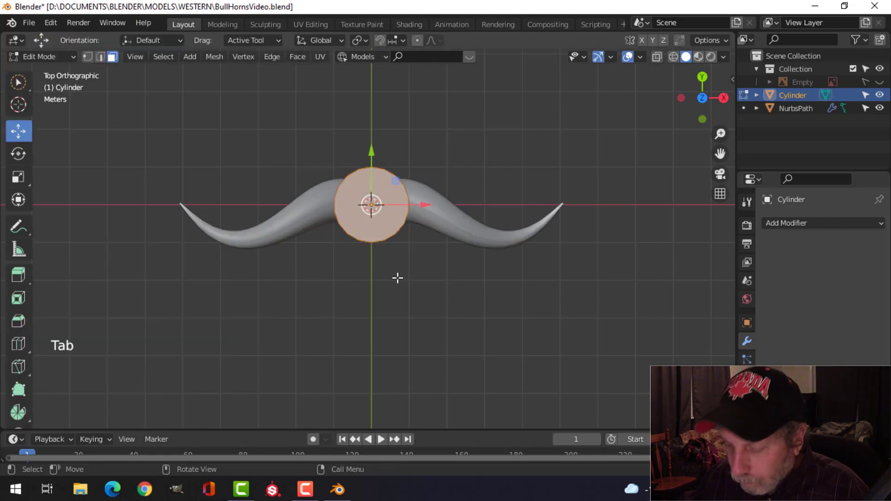
{"action": "key", "text": "KP_1"}
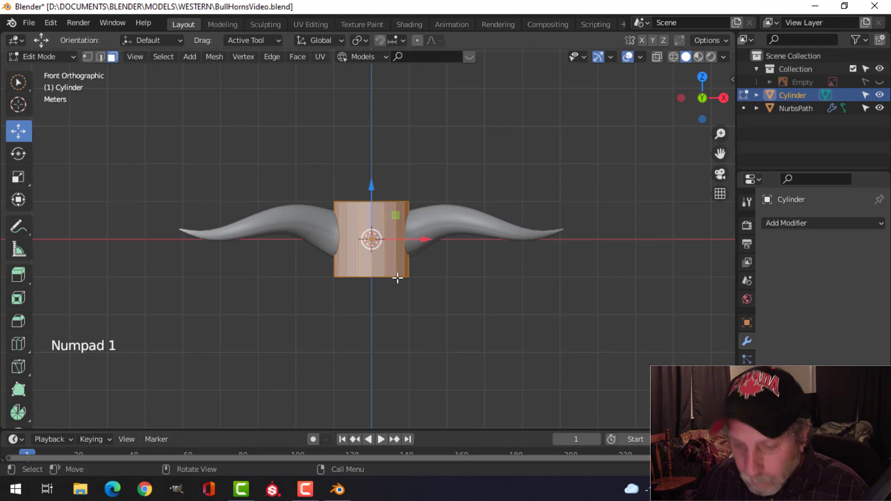
{"action": "type", "text": "r90"}
{"action": "key", "text": "Return"}
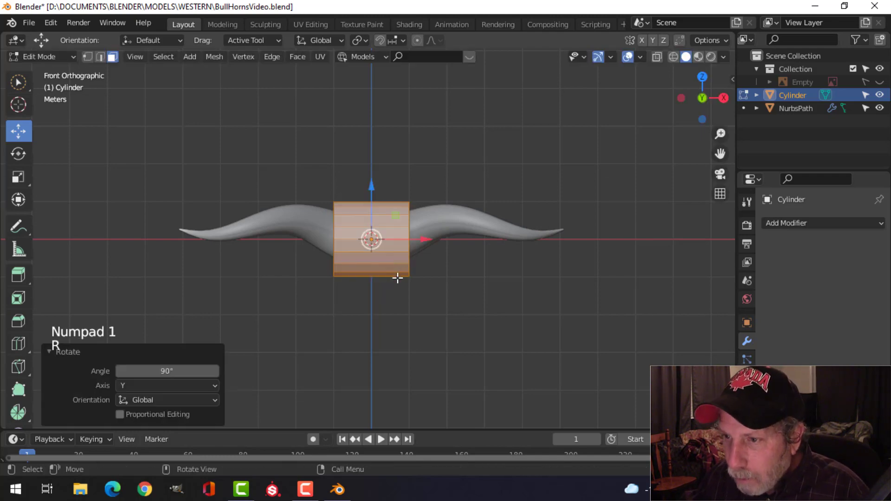
{"action": "key", "text": "s"}
{"action": "left_click", "coordinate": [443, 282]}
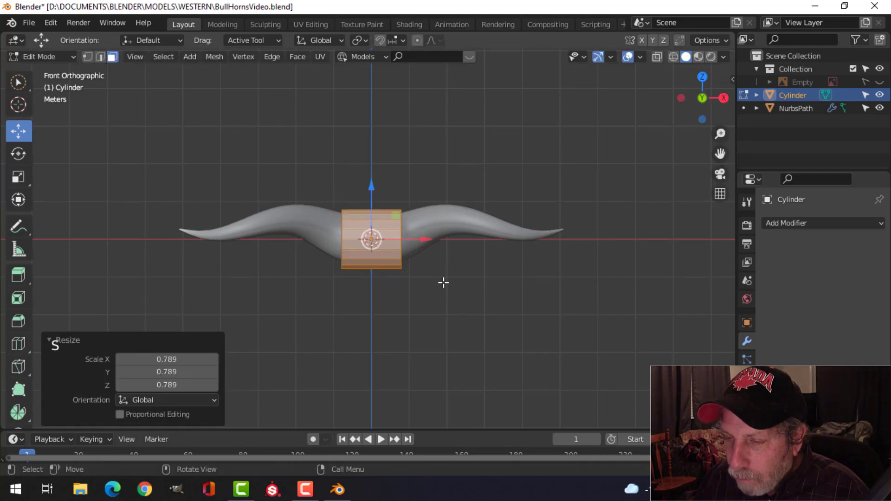
{"action": "key", "text": "s"}
{"action": "key", "text": "x"}
{"action": "left_click", "coordinate": [450, 271]}
Bevel the rims of both cylinder end faces by about 0.06 m with one segment.
{"action": "middle_click_drag", "start_coordinate": [449, 271], "coordinate": [507, 262]}
{"action": "scroll", "coordinate": [392, 269], "scroll_direction": "up", "scroll_amount": 3}
{"action": "left_click", "coordinate": [360, 280]}
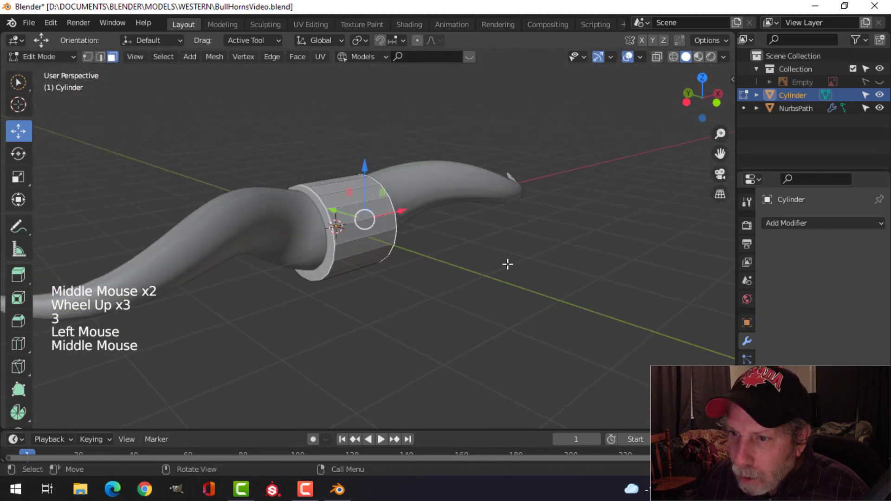
{"action": "left_click", "coordinate": [315, 235], "text": "shift"}
{"action": "left_click", "coordinate": [408, 262], "text": "shift"}
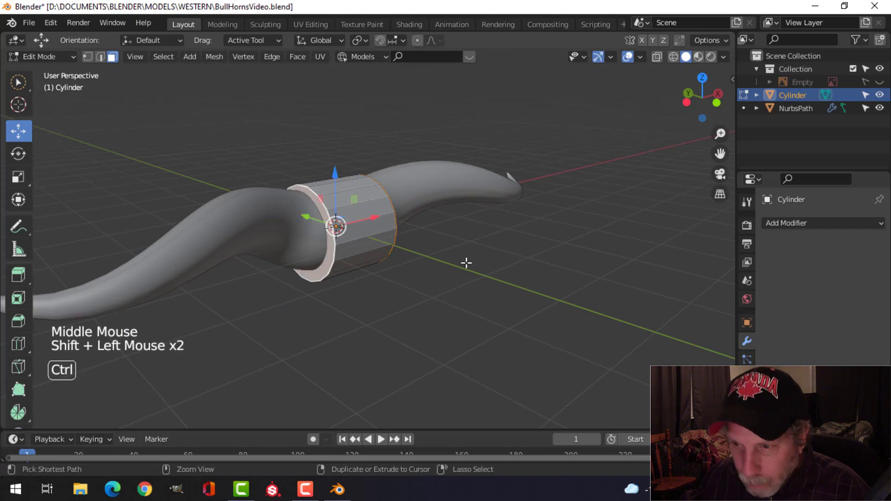
{"action": "key", "text": "ctrl+b"}
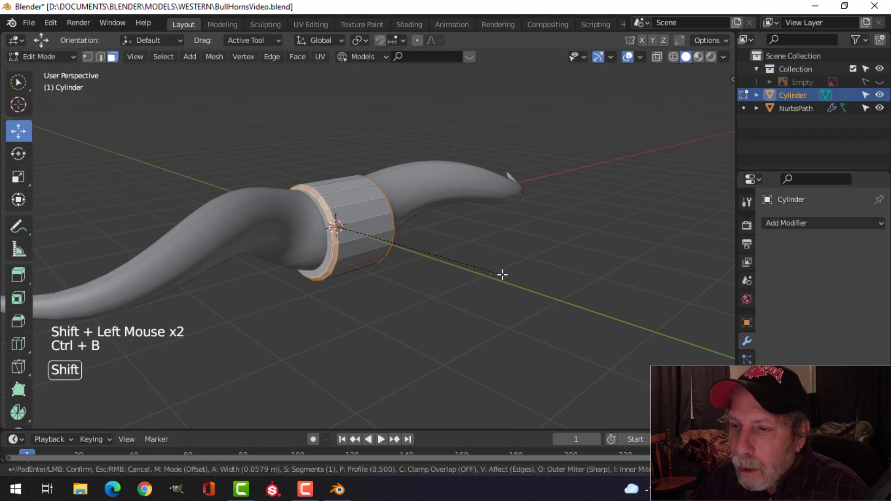
{"action": "left_click", "coordinate": [511, 276]}
{"action": "key", "text": "Tab"}
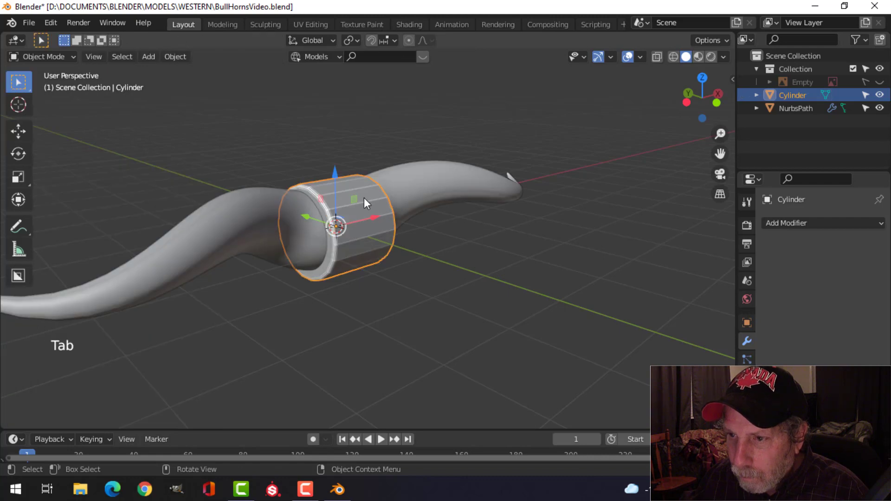
Shade the connecting cylinder smooth and deselect it.
{"action": "right_click", "coordinate": [364, 197]}
{"action": "left_click", "coordinate": [347, 193]}
{"action": "key", "text": "alt+a"}
{"action": "middle_click_drag", "start_coordinate": [459, 224], "coordinate": [400, 278]}
{"action": "scroll", "coordinate": [372, 249], "scroll_direction": "down", "scroll_amount": 2}
{"action": "scroll", "coordinate": [372, 249], "scroll_direction": "down", "scroll_amount": 2}
{"action": "scroll", "coordinate": [371, 249], "scroll_direction": "up", "scroll_amount": 1}
{"action": "scroll", "coordinate": [428, 216], "scroll_direction": "up", "scroll_amount": 2}
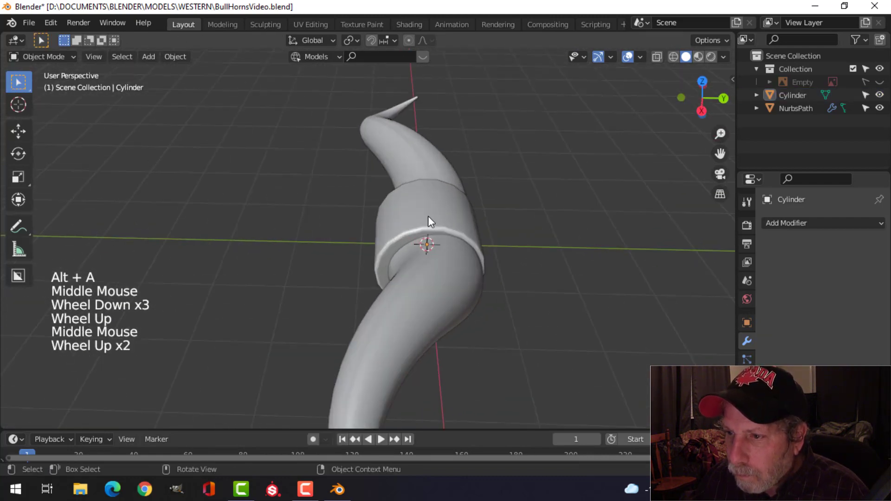
Scale the cylinder's entire mesh down slightly for a closer fit around the horn bases.
{"action": "left_click", "coordinate": [427, 215]}
{"action": "key", "text": "Tab"}
{"action": "key", "text": "a"}
{"action": "left_click_drag", "start_coordinate": [478, 246], "coordinate": [486, 241]}
{"action": "key", "text": "Tab"}
{"action": "scroll", "coordinate": [321, 257], "scroll_direction": "down", "scroll_amount": 3}
{"action": "key", "text": "alt+a"}
Add a plane at the world centre in top view and merge its vertices at centre into a single point.
{"action": "middle_click_drag", "start_coordinate": [322, 257], "coordinate": [380, 262]}
{"action": "scroll", "coordinate": [391, 257], "scroll_direction": "down", "scroll_amount": 3}
{"action": "key", "text": "KP_7"}
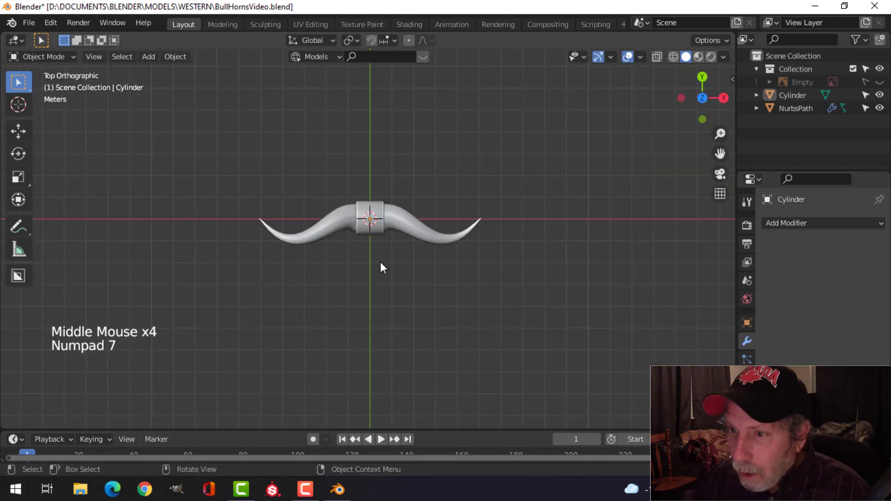
{"action": "scroll", "coordinate": [375, 263], "scroll_direction": "up", "scroll_amount": 2}
{"action": "scroll", "coordinate": [370, 265], "scroll_direction": "down", "scroll_amount": 3}
{"action": "key", "text": "shift+a"}
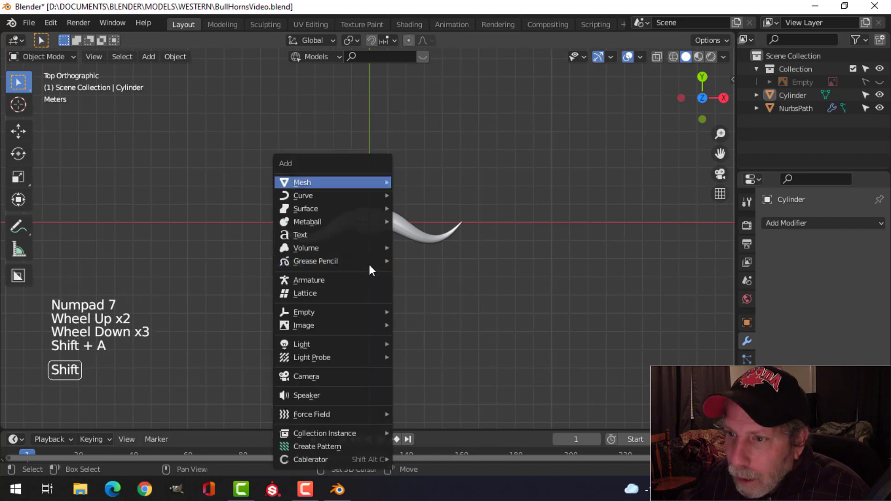
{"action": "mouse_move", "coordinate": [334, 180]}
{"action": "left_click", "coordinate": [427, 181]}
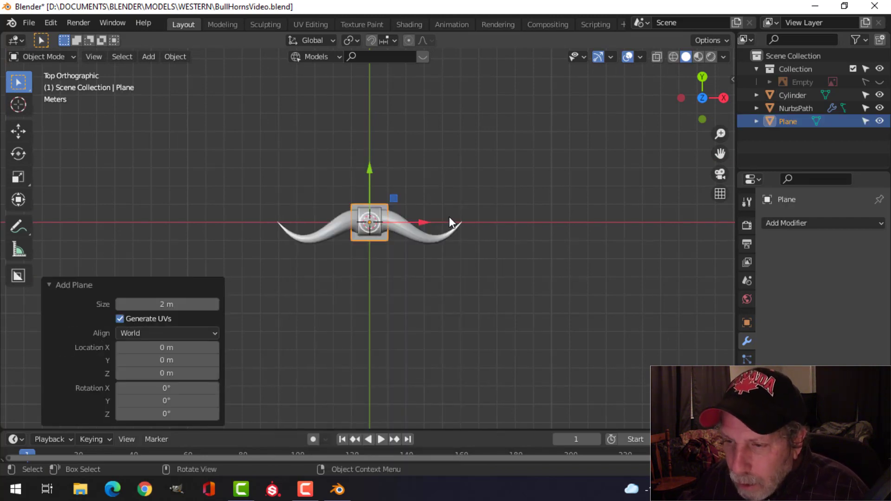
{"action": "key", "text": "Tab"}
{"action": "key", "text": "s"}
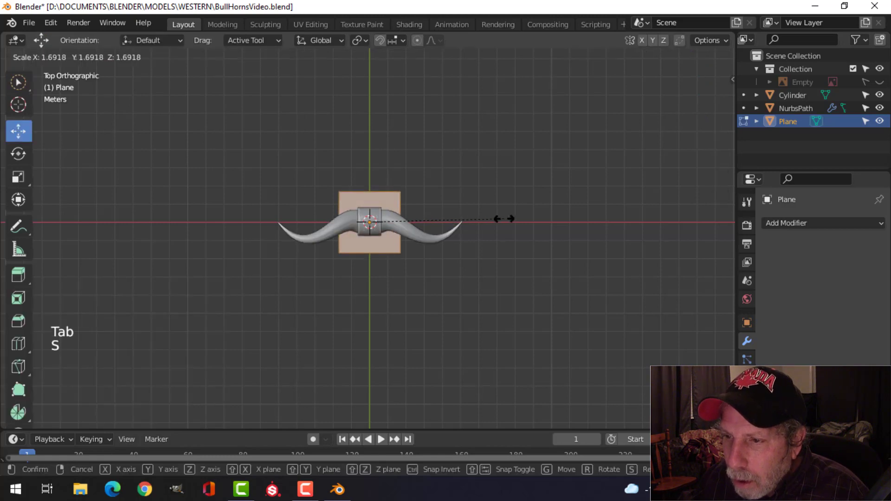
{"action": "right_click", "coordinate": [503, 218]}
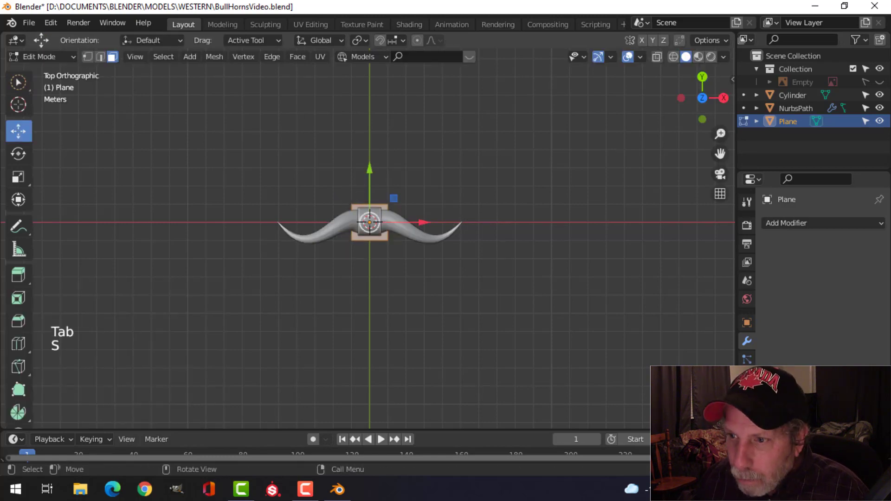
{"action": "key", "text": "m"}
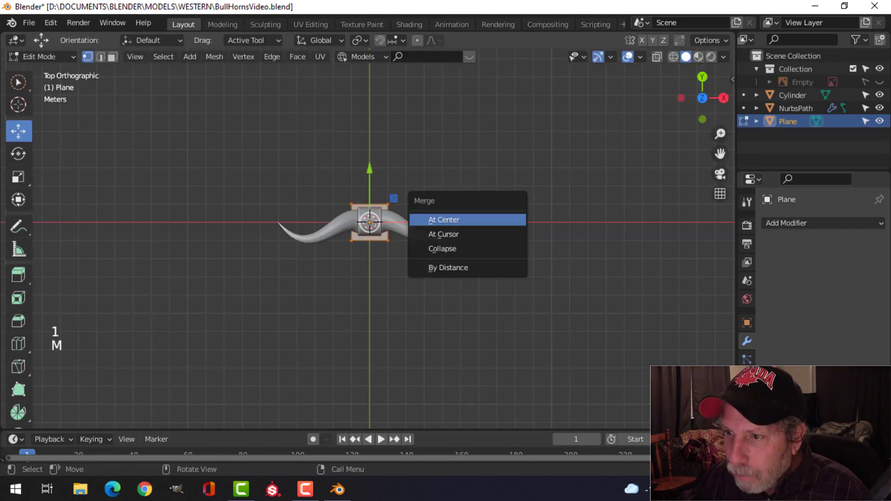
{"action": "left_click", "coordinate": [505, 222]}
Move the vertex about -0.17 m in X and 2.9 m in Y, and extrude two segments outward to form the outline's upper-left edge.
{"action": "scroll", "coordinate": [427, 241], "scroll_direction": "up", "scroll_amount": 3}
{"action": "key", "text": "g"}
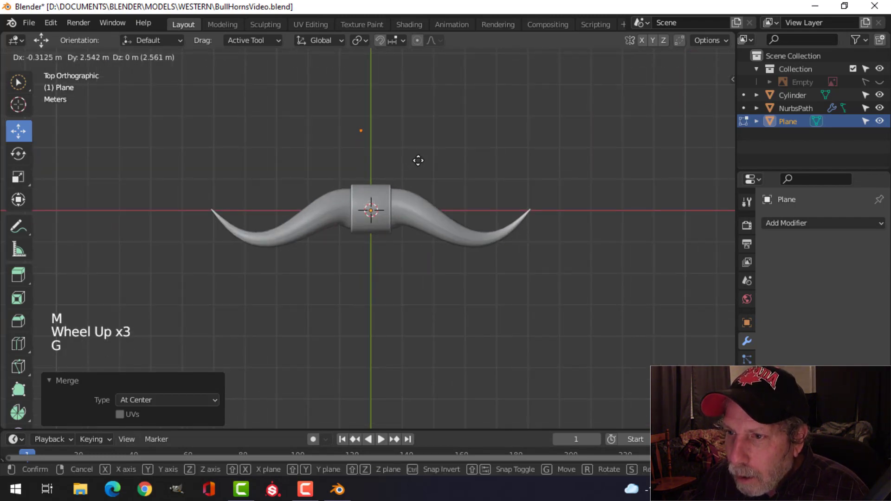
{"action": "left_click", "coordinate": [391, 181]}
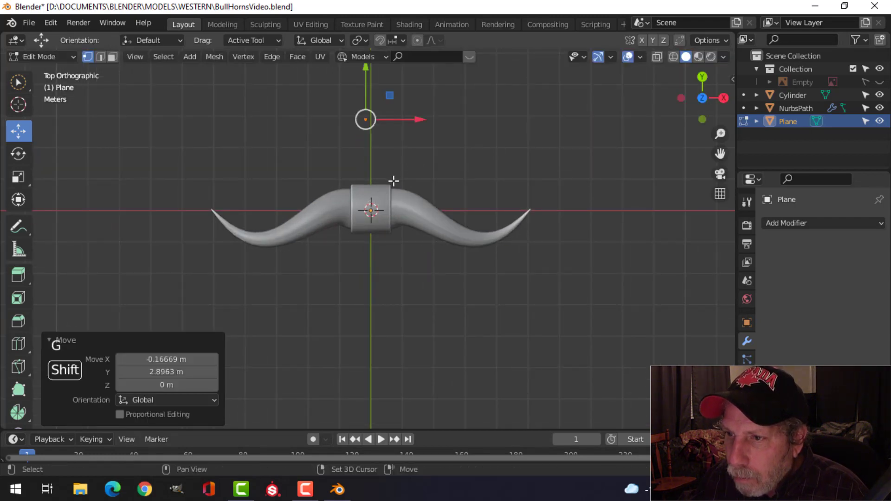
{"action": "middle_click_drag", "start_coordinate": [416, 175], "coordinate": [462, 215], "text": "shift"}
{"action": "key", "text": "e"}
{"action": "key", "text": "g"}
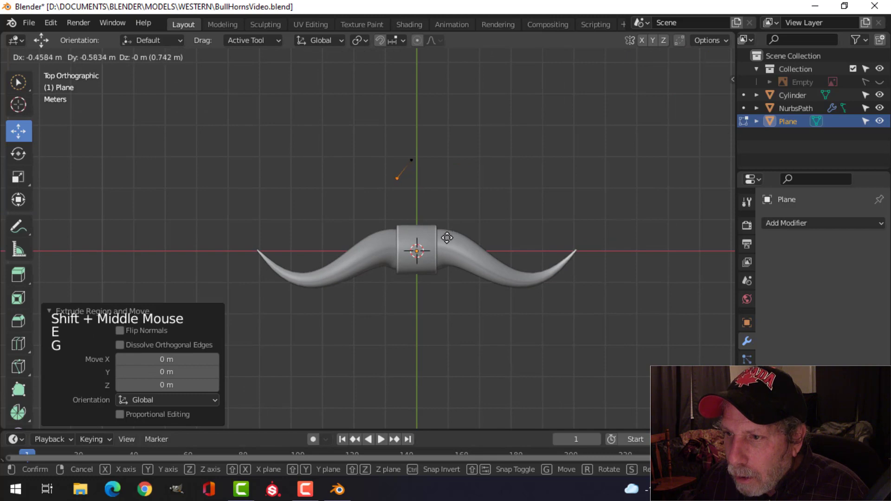
{"action": "left_click", "coordinate": [447, 238]}
{"action": "key", "text": "e"}
{"action": "key", "text": "g"}
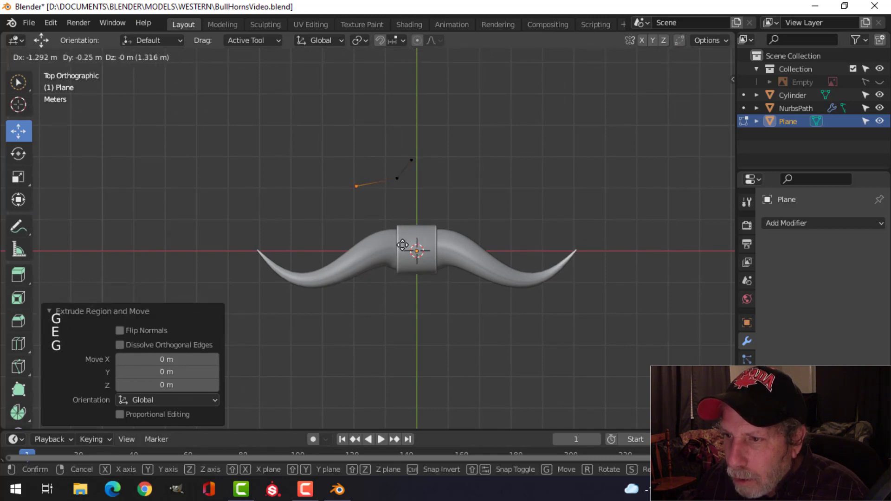
{"action": "left_click", "coordinate": [402, 247]}
Extrude the outline's left side about 3.25 m straight down along Y, past the horn.
{"action": "middle_click_drag", "start_coordinate": [402, 257], "coordinate": [419, 232], "text": "shift"}
{"action": "key", "text": "e"}
{"action": "left_click", "coordinate": [418, 232]}
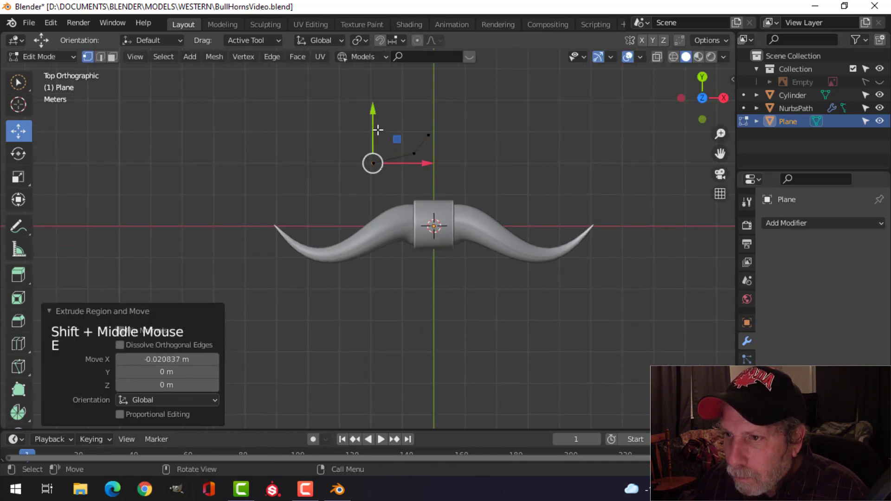
{"action": "left_click_drag", "start_coordinate": [379, 138], "coordinate": [380, 173]}
{"action": "left_click_drag", "start_coordinate": [379, 222], "coordinate": [379, 223]}
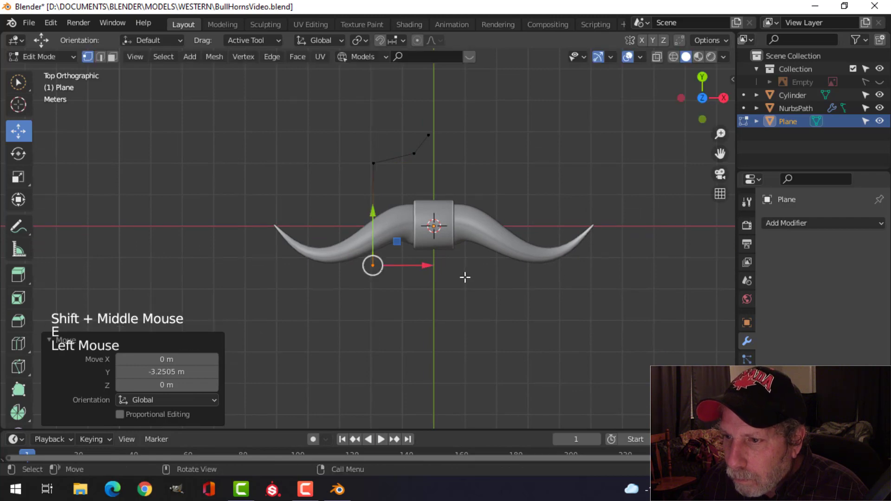
Extrude two lower segments toward the centre line, the first about 1.3 m by -0.9 m, the second about 0.31 m by -0.73 m.
{"action": "key", "text": "e"}
{"action": "key", "text": "g"}
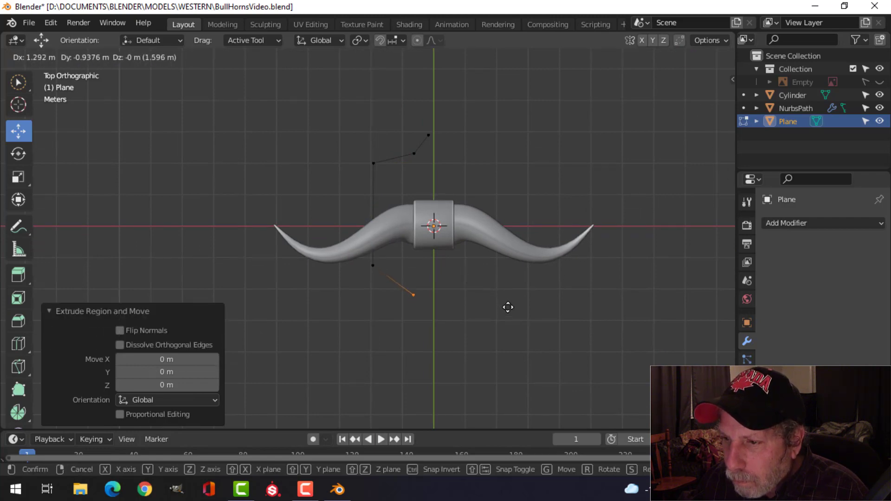
{"action": "left_click", "coordinate": [507, 307]}
{"action": "key", "text": "e"}
{"action": "key", "text": "g"}
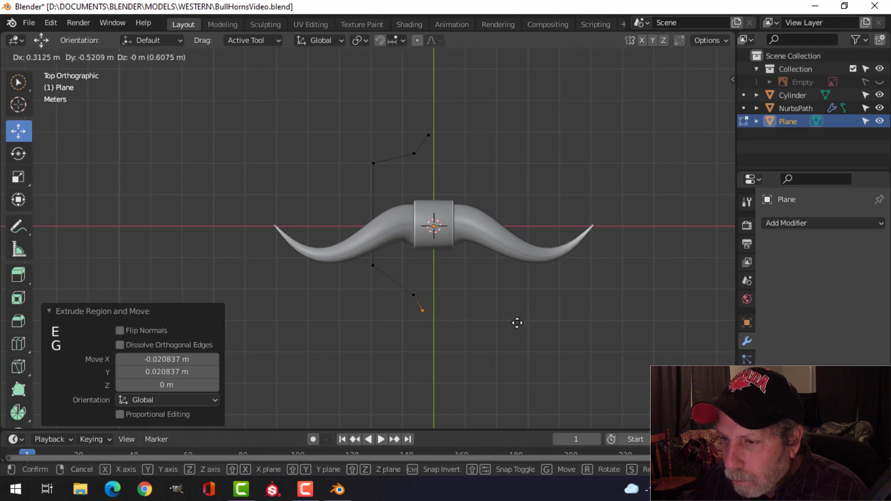
{"action": "left_click", "coordinate": [517, 329]}
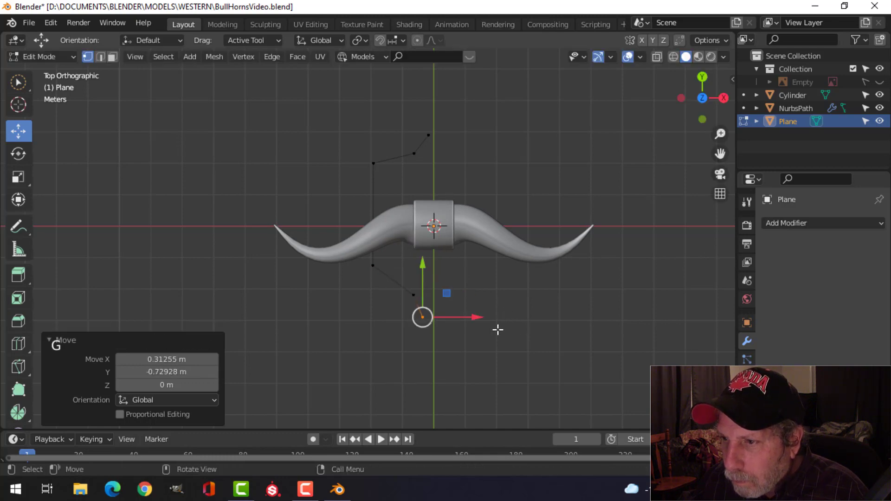
Mirror the half outline across the X axis with a Mirror modifier and apply the modifier.
{"action": "key", "text": "a"}
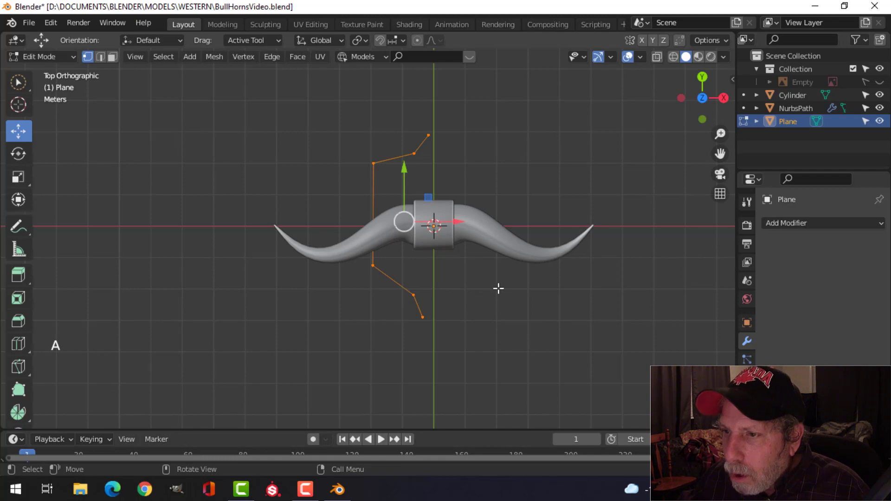
{"action": "key", "text": "Tab"}
{"action": "left_click", "coordinate": [782, 223]}
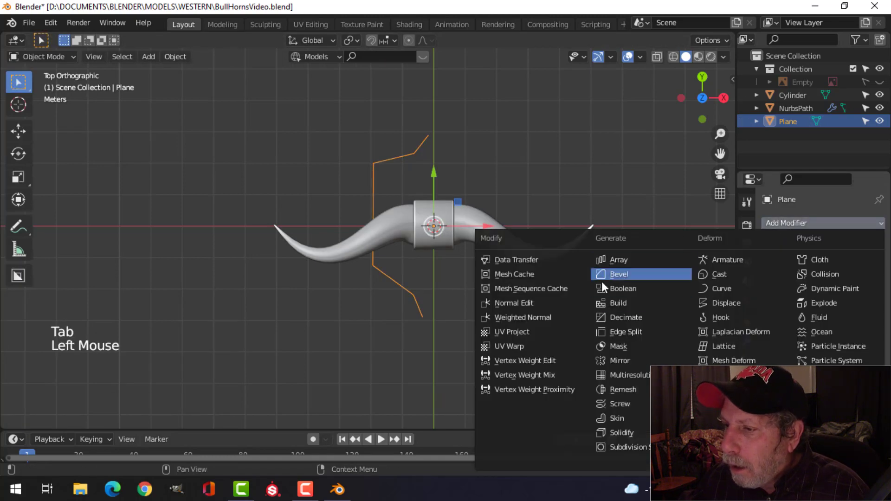
{"action": "left_click", "coordinate": [619, 359]}
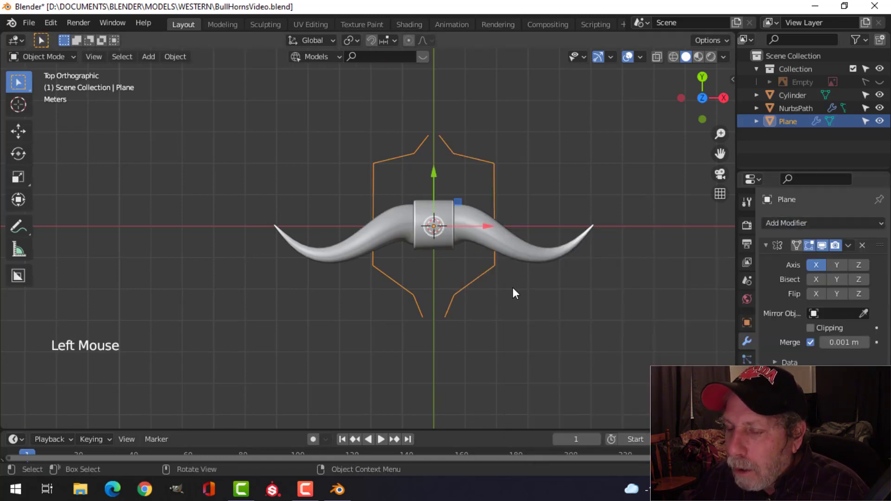
{"action": "middle_click_drag", "start_coordinate": [472, 245], "coordinate": [465, 285], "text": "shift"}
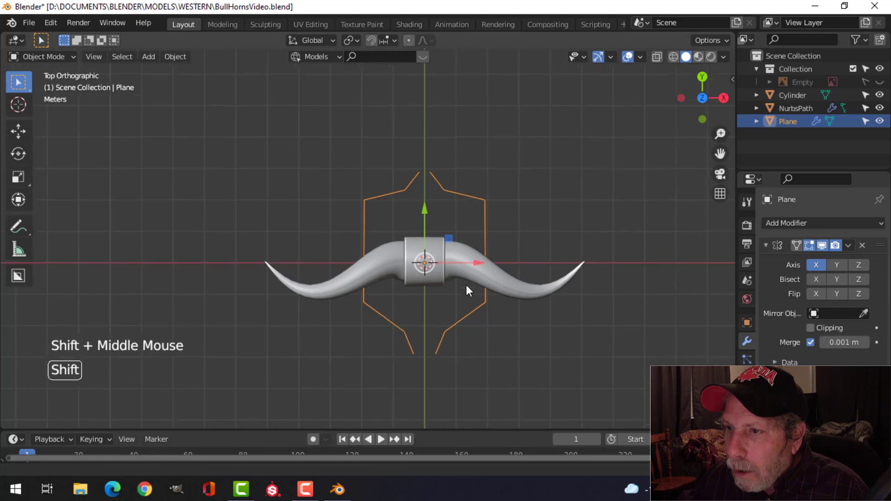
{"action": "left_click", "coordinate": [848, 245]}
{"action": "left_click", "coordinate": [800, 263]}
Join the two open end vertices at the top of the outline with an edge.
{"action": "key", "text": "Tab"}
{"action": "scroll", "coordinate": [453, 200], "scroll_direction": "up", "scroll_amount": 3}
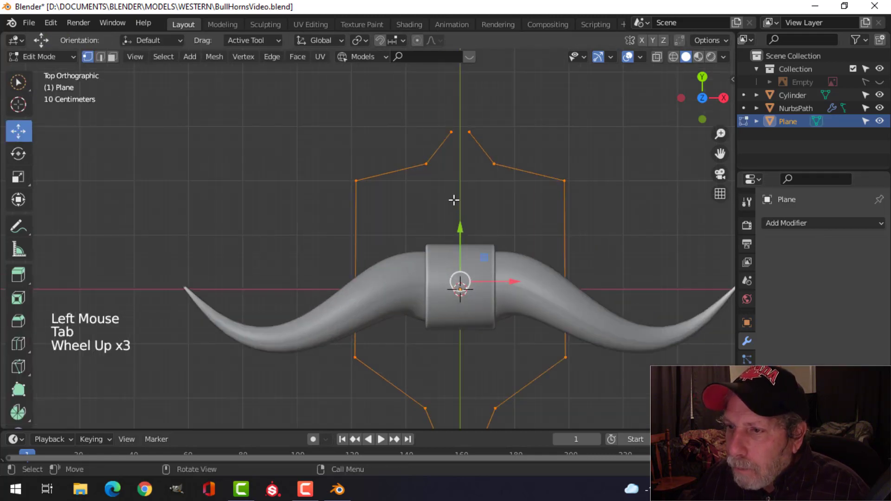
{"action": "key", "text": "alt+a"}
{"action": "key", "text": "b"}
{"action": "left_click_drag", "start_coordinate": [413, 109], "coordinate": [540, 154]}
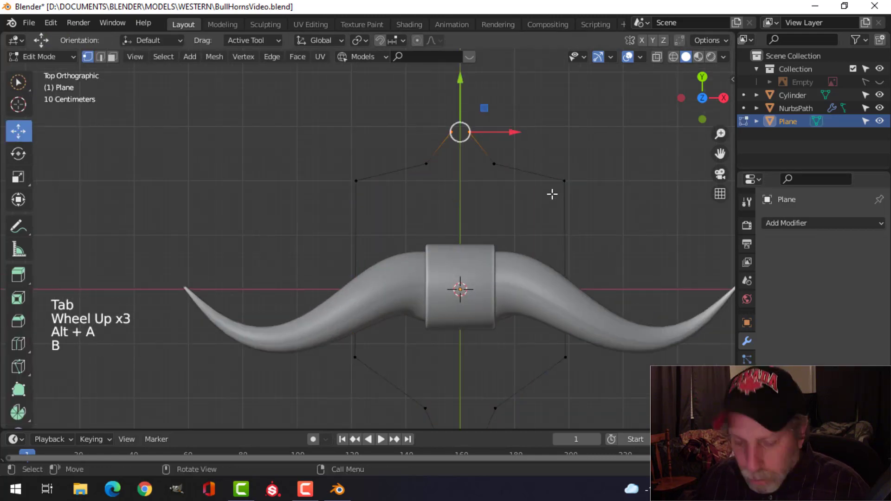
{"action": "key", "text": "f"}
Join the two open end vertices at the bottom of the outline with an edge.
{"action": "middle_click_drag", "start_coordinate": [531, 260], "coordinate": [505, 181], "text": "shift"}
{"action": "key", "text": "alt+a"}
{"action": "key", "text": "b"}
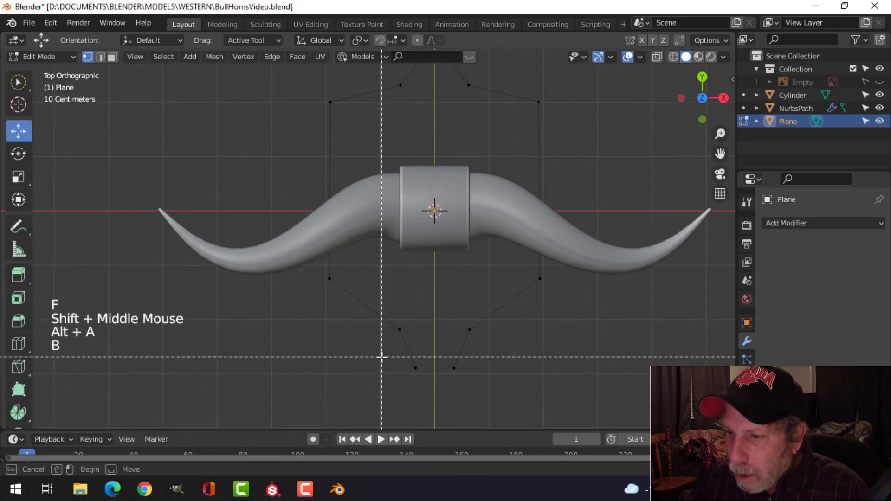
{"action": "left_click_drag", "start_coordinate": [382, 353], "coordinate": [487, 384]}
{"action": "key", "text": "f"}
{"action": "key", "text": "alt+a"}
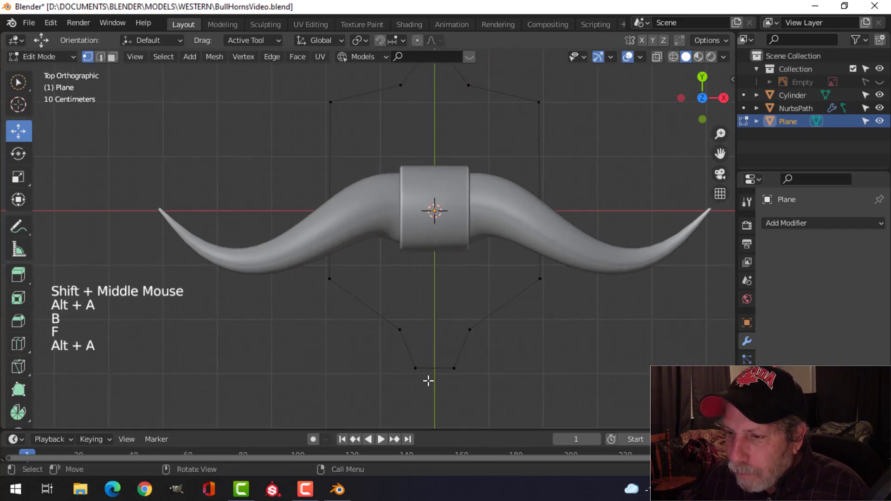
Bevel all the outline's corner vertices by about 0.09 m with 3 segments.
{"action": "left_click", "coordinate": [475, 364]}
{"action": "left_click", "coordinate": [474, 365], "text": "shift"}
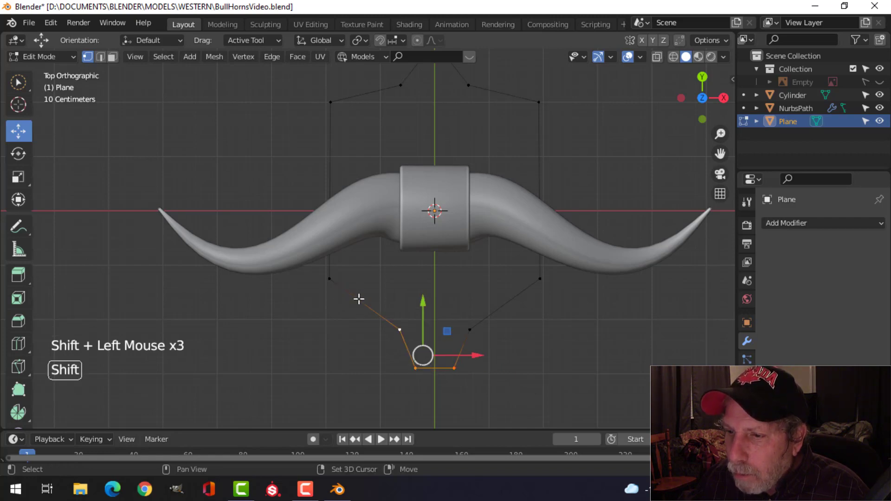
{"action": "key", "text": "a"}
{"action": "scroll", "coordinate": [495, 302], "scroll_direction": "down", "scroll_amount": 3}
{"action": "middle_click_drag", "start_coordinate": [495, 302], "coordinate": [480, 278], "text": "shift"}
{"action": "scroll", "coordinate": [485, 274], "scroll_direction": "up", "scroll_amount": 3}
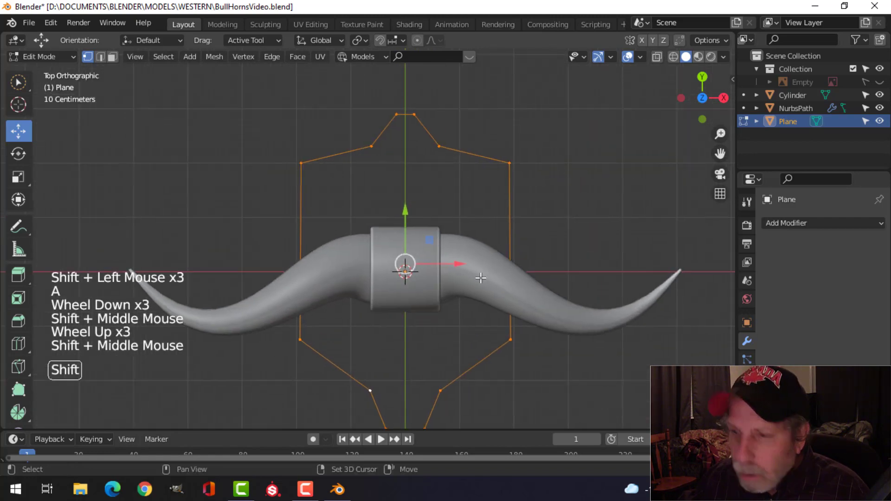
{"action": "key", "text": "shift+ctrl+b"}
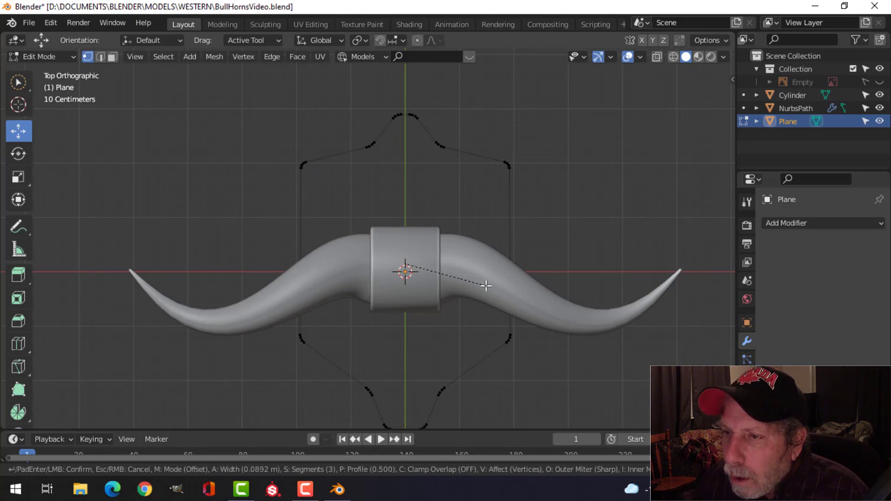
{"action": "left_click", "coordinate": [485, 285]}
Fill the closed outline with a face and extrude it into a thin plate.
{"action": "key", "text": "a"}
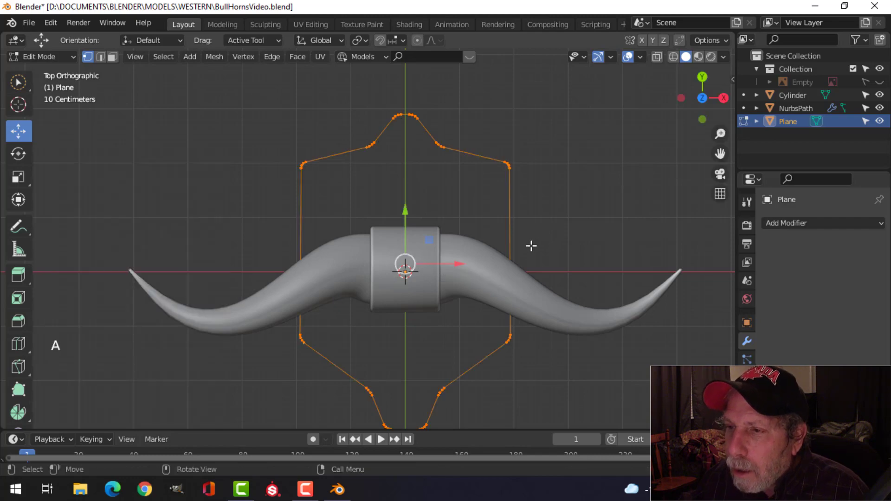
{"action": "key", "text": "f"}
{"action": "middle_click_drag", "start_coordinate": [562, 292], "coordinate": [453, 281]}
{"action": "key", "text": "e"}
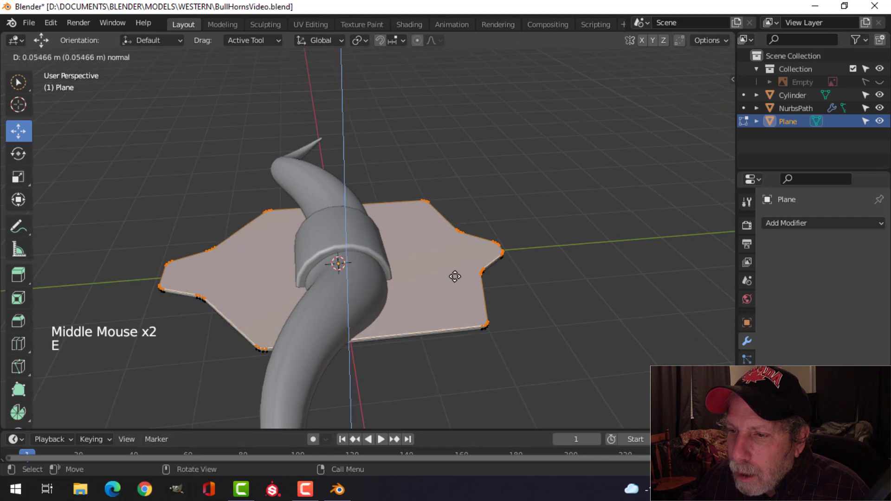
{"action": "left_click", "coordinate": [457, 267]}
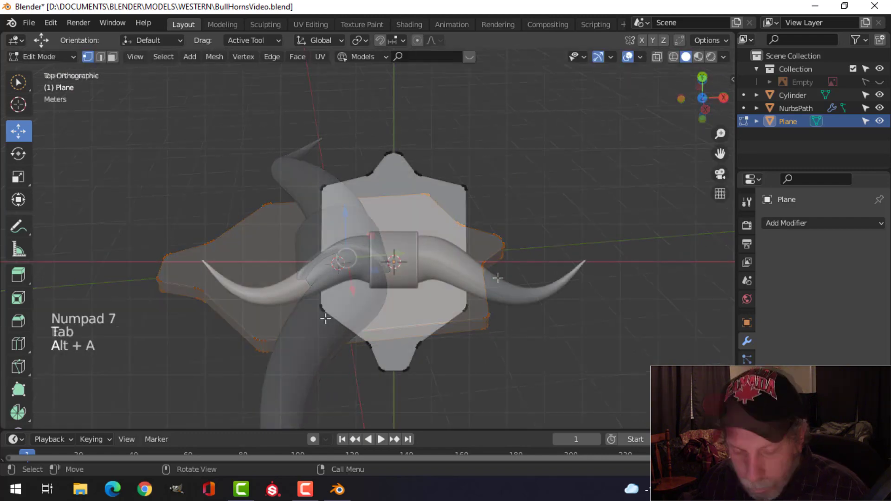
In wireframe top view, raise the vertices of the plate's bottom tip along Y.
{"action": "key", "text": "z"}
{"action": "key", "text": "b"}
{"action": "left_click_drag", "start_coordinate": [324, 324], "coordinate": [433, 391]}
{"action": "left_click_drag", "start_coordinate": [397, 317], "coordinate": [399, 299]}
Raise the plate's whole lower section along Y and move the entire plate about 0.66 m down along Y.
{"action": "key", "text": "alt+a"}
{"action": "key", "text": "b"}
{"action": "left_click_drag", "start_coordinate": [270, 272], "coordinate": [516, 375]}
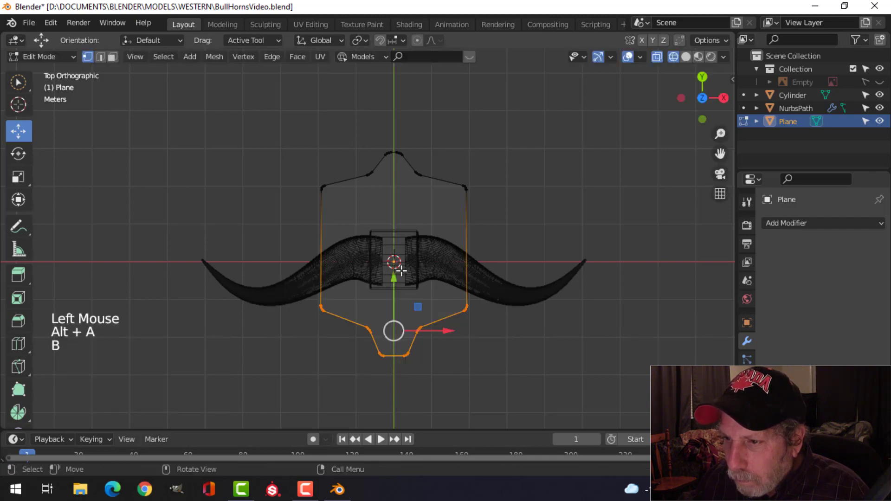
{"action": "left_click_drag", "start_coordinate": [401, 270], "coordinate": [399, 252]}
{"action": "key", "text": "a"}
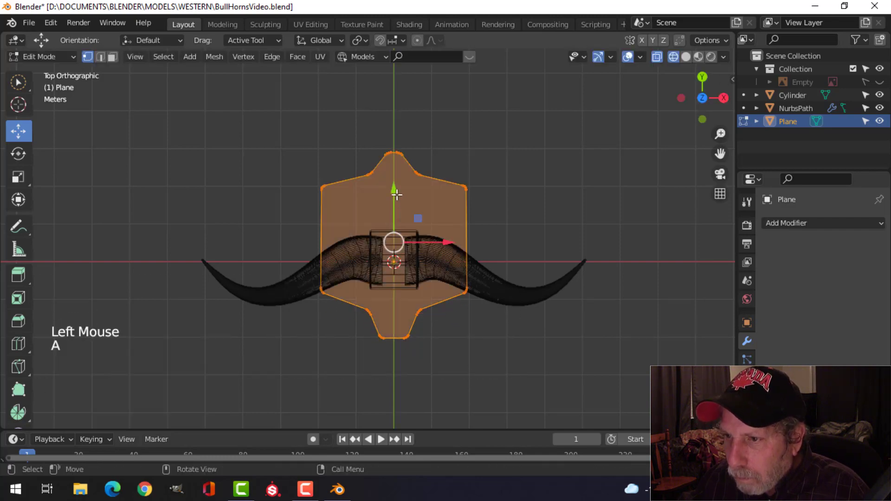
{"action": "left_click_drag", "start_coordinate": [395, 194], "coordinate": [396, 222]}
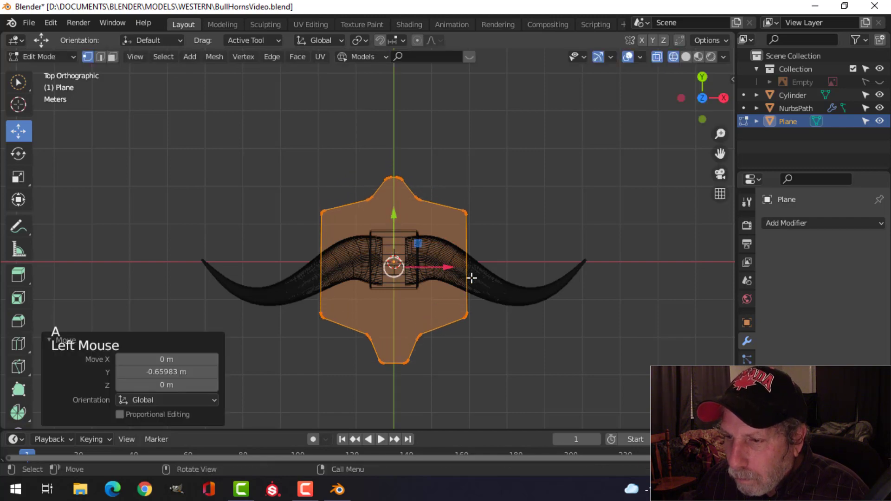
Scale the plate's two lower side corners inward along X to about 0.85.
{"action": "key", "text": "alt+a"}
{"action": "key", "text": "b"}
{"action": "left_click_drag", "start_coordinate": [340, 338], "coordinate": [339, 338]}
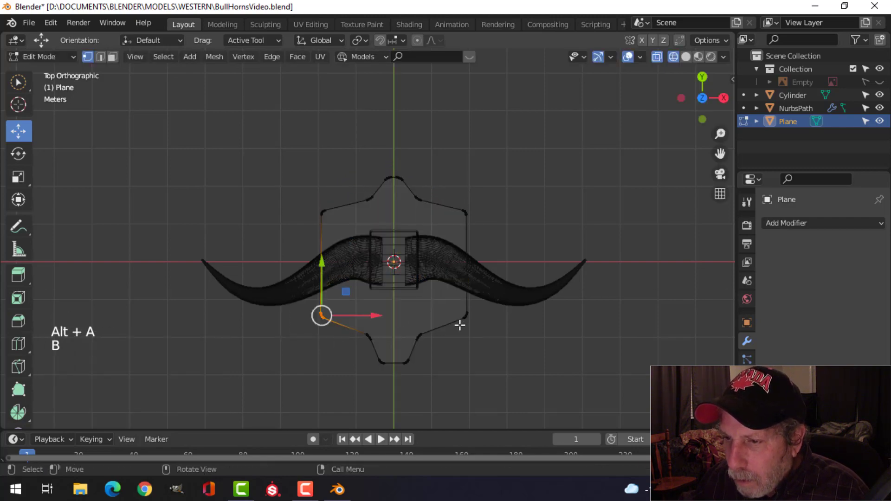
{"action": "left_click_drag", "start_coordinate": [438, 299], "coordinate": [541, 334]}
{"action": "key", "text": "s"}
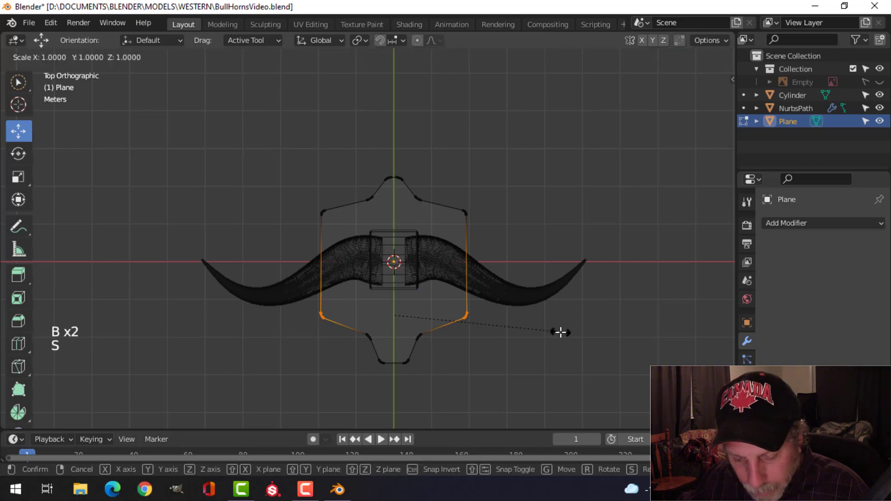
{"action": "key", "text": "x"}
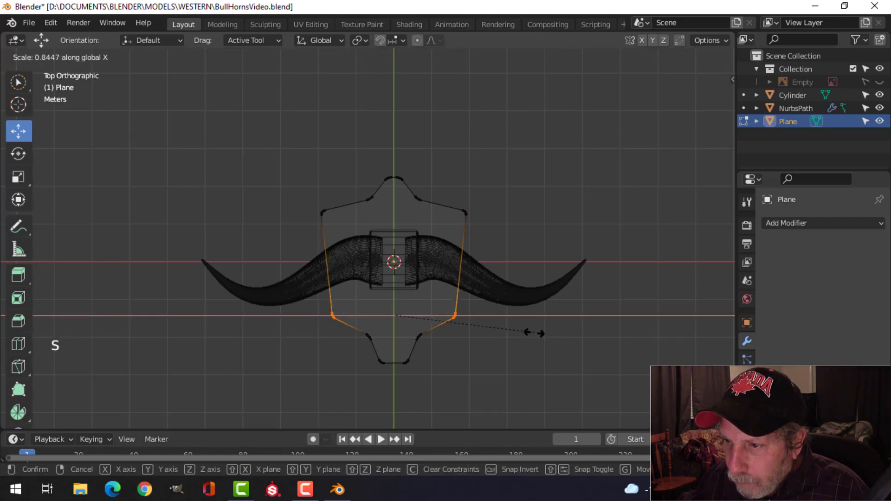
{"action": "left_click", "coordinate": [536, 332]}
{"action": "key", "text": "Tab"}
{"action": "key", "text": "alt+a"}
Return to solid shading and delete the plate's underside face.
{"action": "mouse_move", "coordinate": [541, 284]}
{"action": "middle_mouse_down"}
{"action": "mouse_move", "coordinate": [477, 237]}
{"action": "mouse_move", "coordinate": [451, 260]}
{"action": "mouse_move", "coordinate": [535, 275]}
{"action": "mouse_move", "coordinate": [440, 315]}
{"action": "mouse_move", "coordinate": [428, 277]}
{"action": "mouse_move", "coordinate": [393, 252]}
{"action": "mouse_move", "coordinate": [445, 269]}
{"action": "mouse_move", "coordinate": [430, 256]}
{"action": "mouse_move", "coordinate": [424, 215]}
{"action": "middle_mouse_up"}
{"action": "key", "text": "z"}
{"action": "key", "text": "alt+a"}
{"action": "scroll", "coordinate": [411, 330], "scroll_direction": "up", "scroll_amount": 3}
{"action": "left_click", "coordinate": [410, 252]}
{"action": "key", "text": "Tab"}
{"action": "key", "text": "alt+a"}
{"action": "key", "text": "3"}
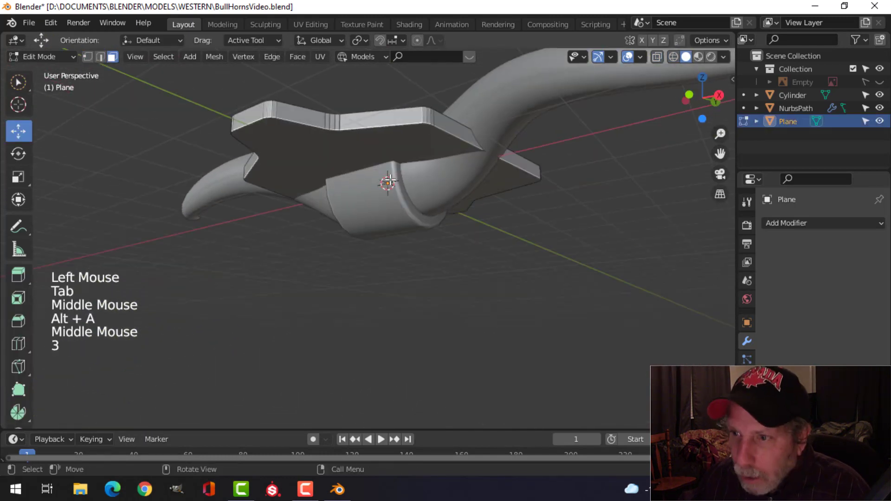
{"action": "left_click", "coordinate": [388, 149]}
{"action": "key", "text": "x"}
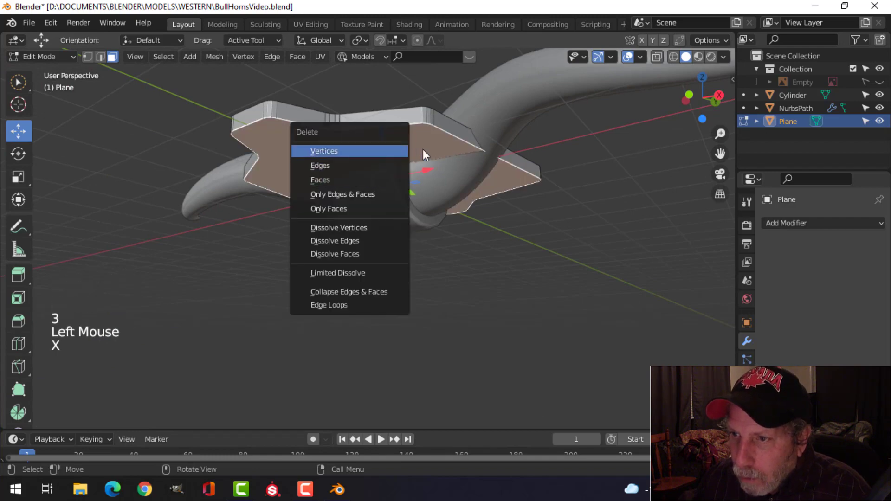
{"action": "key", "text": "x"}
{"action": "left_click", "coordinate": [415, 208]}
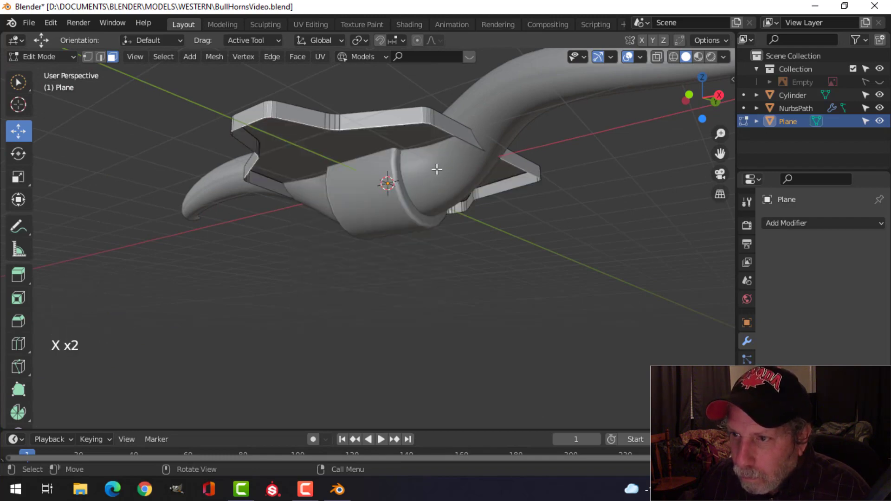
Bevel the edges around the plate's top face by about 0.035 m with 4 segments.
{"action": "middle_click_drag", "start_coordinate": [438, 171], "coordinate": [507, 230]}
{"action": "left_click", "coordinate": [452, 242]}
{"action": "scroll", "coordinate": [452, 241], "scroll_direction": "up", "scroll_amount": 2}
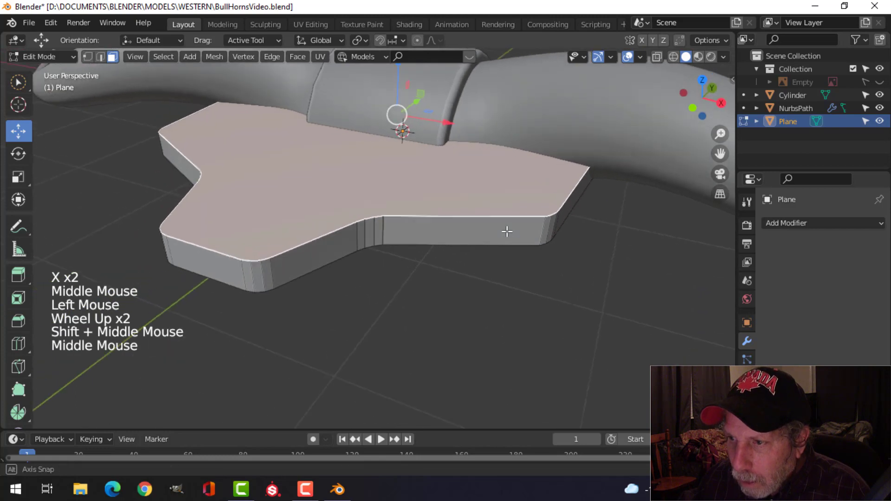
{"action": "key", "text": "ctrl+b"}
{"action": "key", "text": "shift"}
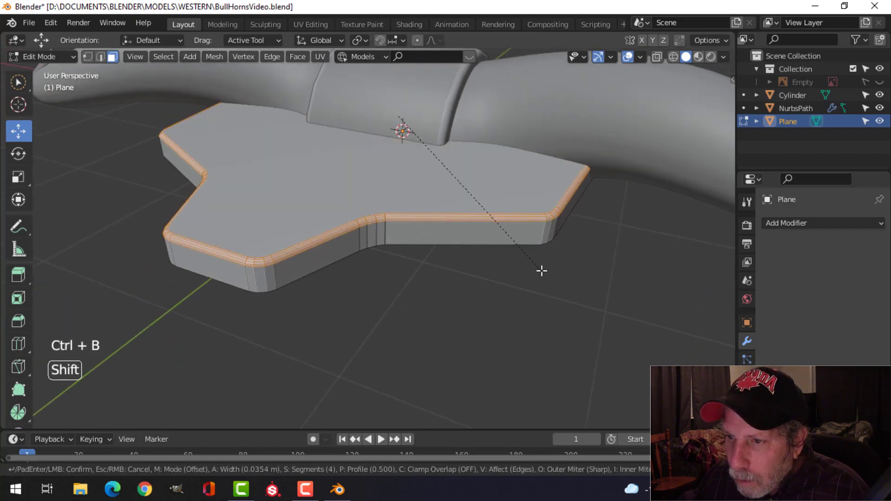
{"action": "left_click", "coordinate": [541, 270]}
{"action": "key", "text": "alt+a"}
Inset the plate's top face by about 0.03 m.
{"action": "middle_click_drag", "start_coordinate": [465, 243], "coordinate": [501, 255]}
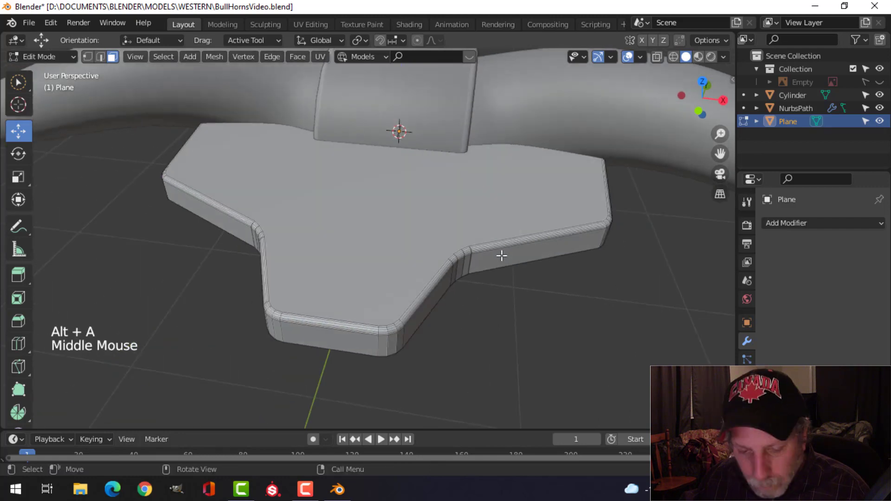
{"action": "left_click", "coordinate": [483, 215]}
{"action": "middle_click_drag", "start_coordinate": [483, 215], "coordinate": [516, 212]}
{"action": "scroll", "coordinate": [561, 246], "scroll_direction": "up", "scroll_amount": 2}
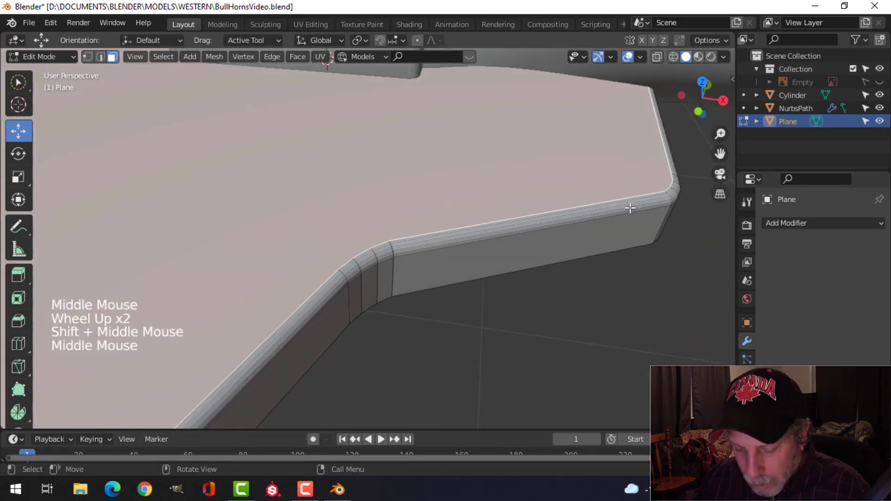
{"action": "key", "text": "i"}
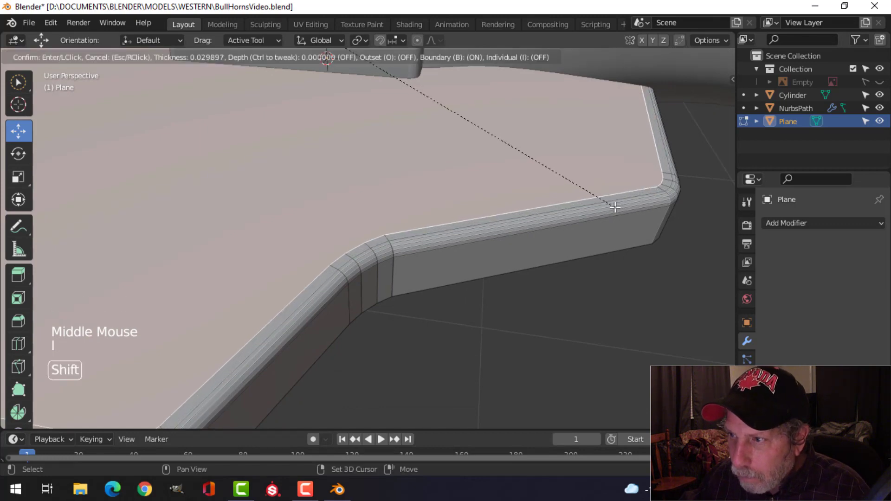
{"action": "left_click", "coordinate": [614, 207]}
Extrude the inset top face up about 0.05 m and scale it to 0.981.
{"action": "middle_click_drag", "start_coordinate": [615, 207], "coordinate": [468, 198]}
{"action": "scroll", "coordinate": [565, 200], "scroll_direction": "down", "scroll_amount": 3}
{"action": "scroll", "coordinate": [467, 194], "scroll_direction": "up", "scroll_amount": 2}
{"action": "key", "text": "e"}
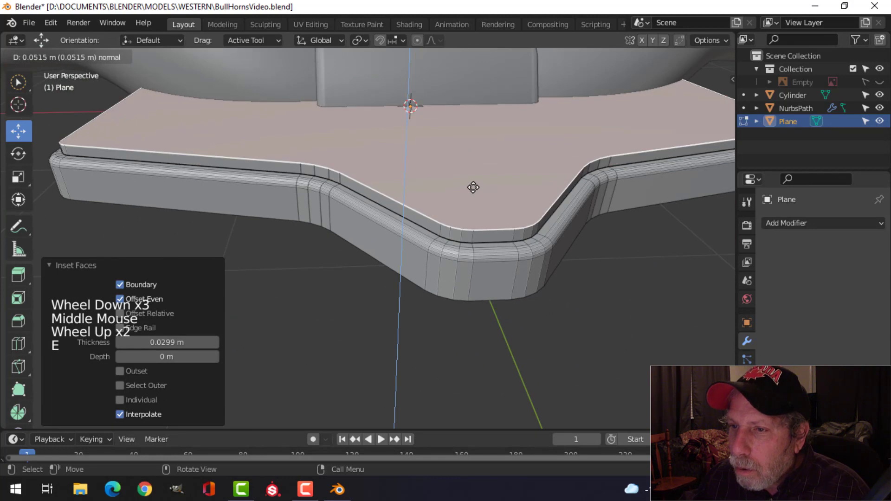
{"action": "key", "text": "s"}
{"action": "left_click", "coordinate": [527, 188]}
Bevel the raised top face's edges by about 0.014 m with 5 segments and leave mesh editing.
{"action": "middle_click_drag", "start_coordinate": [593, 198], "coordinate": [566, 192], "text": "shift"}
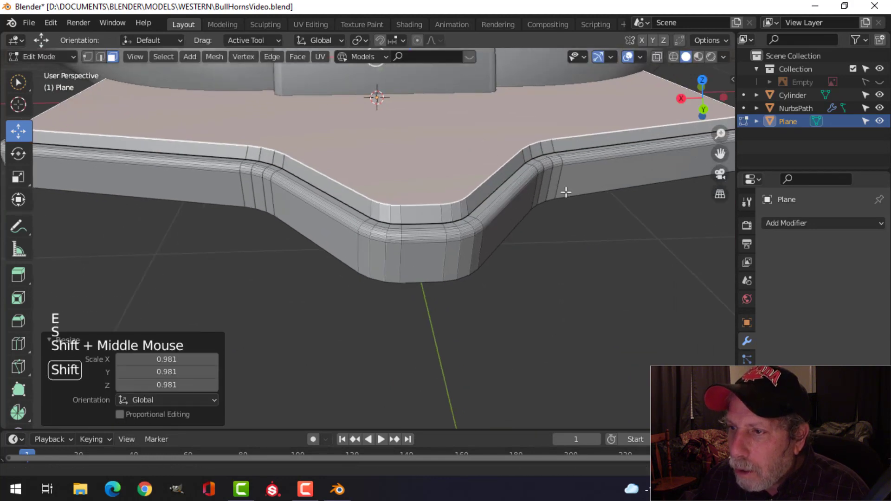
{"action": "key", "text": "ctrl+b"}
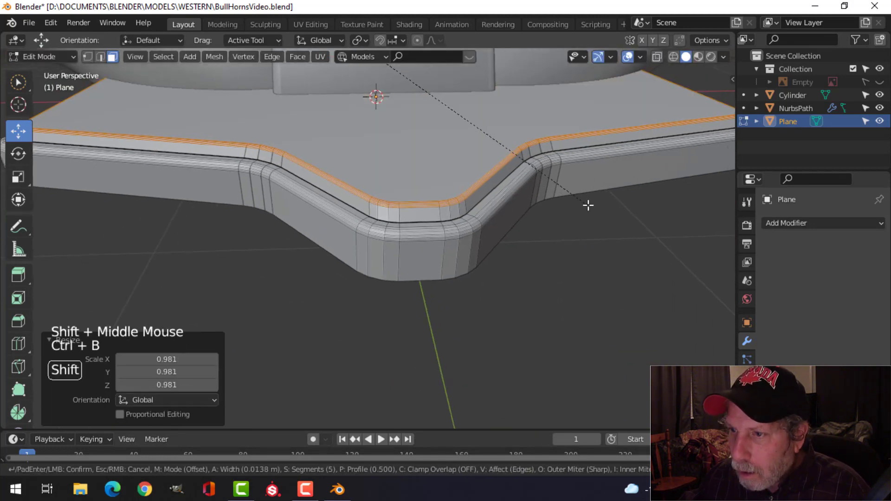
{"action": "left_click", "coordinate": [592, 208]}
{"action": "key", "text": "Tab"}
{"action": "scroll", "coordinate": [396, 173], "scroll_direction": "down", "scroll_amount": 4}
{"action": "middle_click_drag", "start_coordinate": [396, 173], "coordinate": [497, 229]}
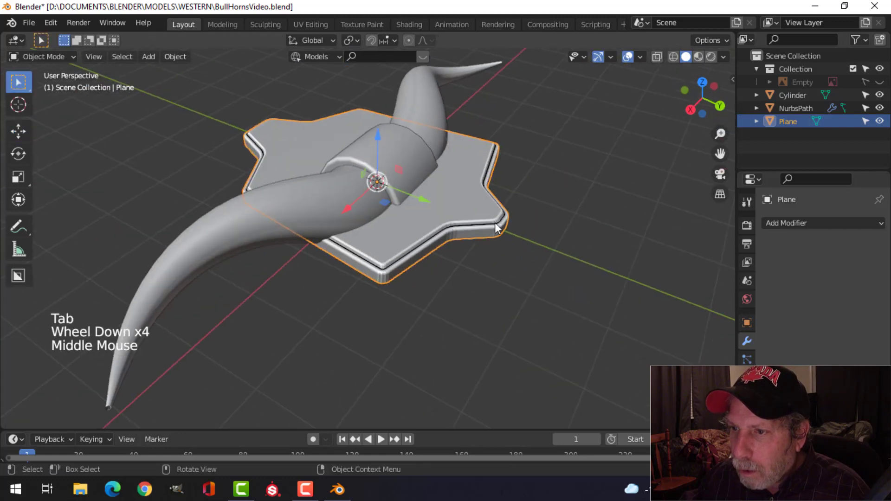
Apply smooth shading to the backing plate.
{"action": "right_click", "coordinate": [471, 191]}
{"action": "left_click", "coordinate": [463, 189]}
{"action": "key", "text": "alt+a"}
Add a Bevel modifier to the backing plate with its limit method set to Angle.
{"action": "mouse_move", "coordinate": [422, 222]}
{"action": "middle_mouse_down"}
{"action": "mouse_move", "coordinate": [578, 245]}
{"action": "mouse_move", "coordinate": [424, 206]}
{"action": "mouse_move", "coordinate": [410, 226]}
{"action": "middle_mouse_up"}
{"action": "left_click", "coordinate": [410, 227]}
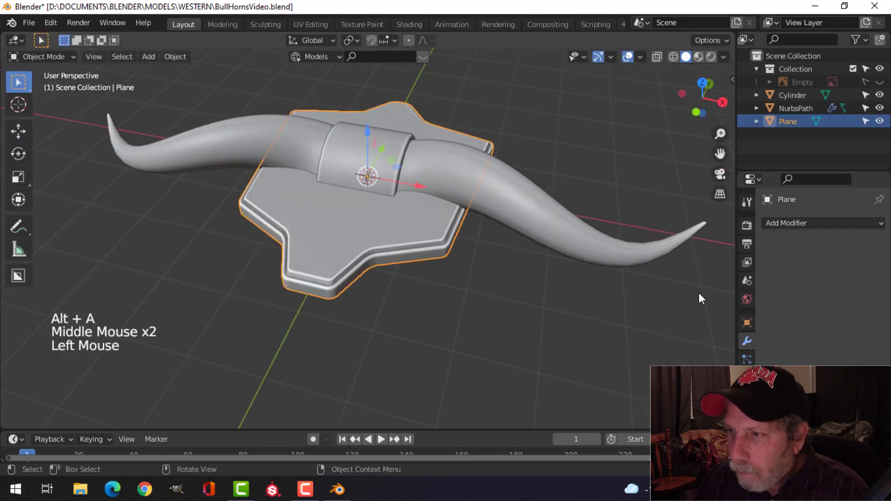
{"action": "left_click", "coordinate": [802, 224]}
{"action": "left_click", "coordinate": [650, 274]}
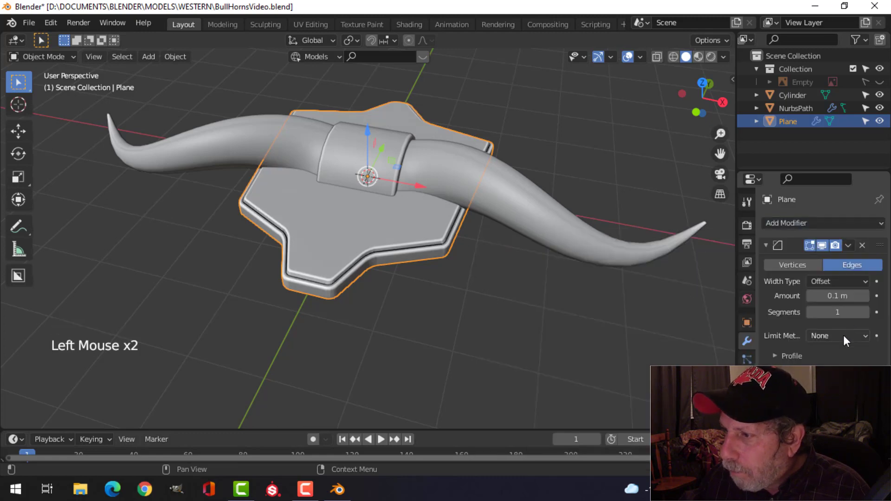
{"action": "left_click_drag", "start_coordinate": [843, 335], "coordinate": [806, 353]}
{"action": "left_click", "coordinate": [808, 222]}
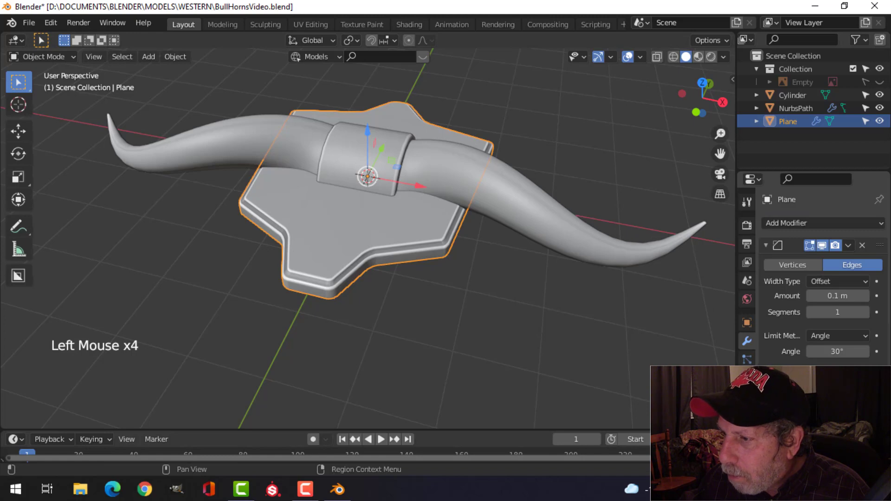
{"action": "left_click", "coordinate": [746, 359]}
{"action": "scroll", "coordinate": [817, 278], "scroll_direction": "down", "scroll_amount": 4}
{"action": "left_click", "coordinate": [485, 273]}
{"action": "key", "text": "alt+a"}
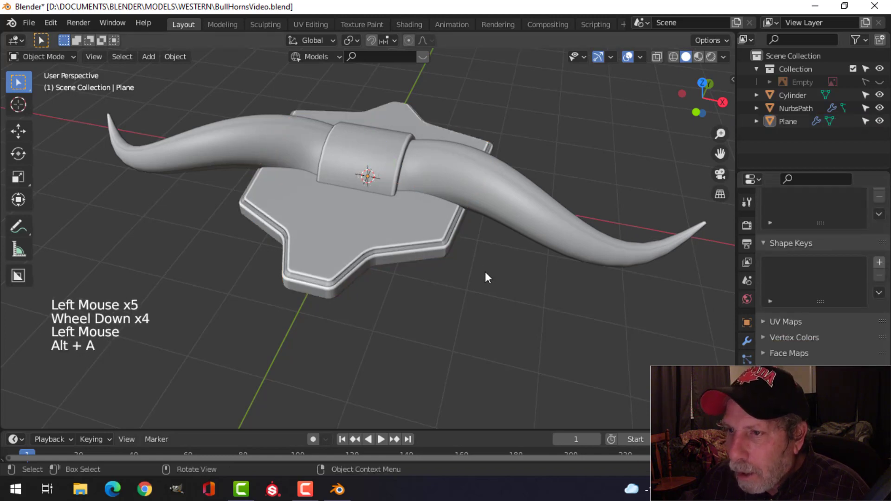
Widen the backing plate's two lower side corners along X by a factor of about 1.2.
{"action": "middle_click_drag", "start_coordinate": [486, 277], "coordinate": [443, 274]}
{"action": "scroll", "coordinate": [460, 263], "scroll_direction": "down", "scroll_amount": 2}
{"action": "scroll", "coordinate": [447, 242], "scroll_direction": "up", "scroll_amount": 3}
{"action": "scroll", "coordinate": [433, 244], "scroll_direction": "down", "scroll_amount": 4}
{"action": "scroll", "coordinate": [402, 251], "scroll_direction": "up", "scroll_amount": 1}
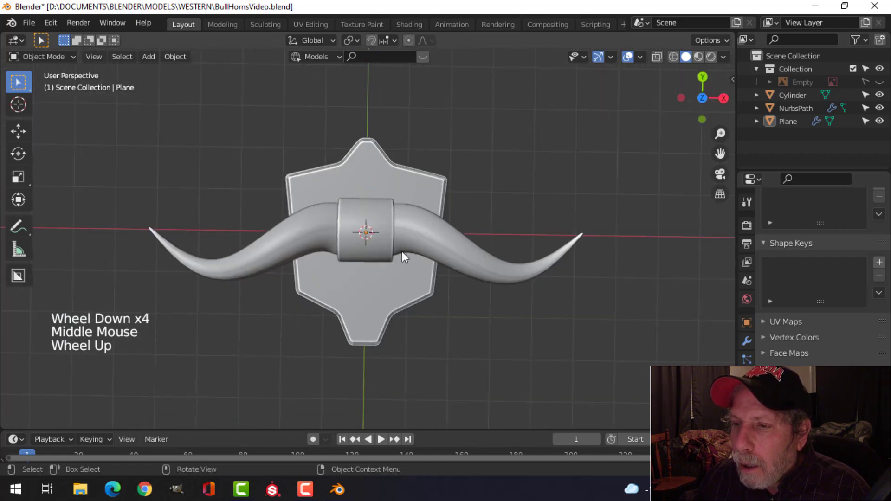
{"action": "left_click", "coordinate": [491, 280]}
{"action": "left_click", "coordinate": [399, 282]}
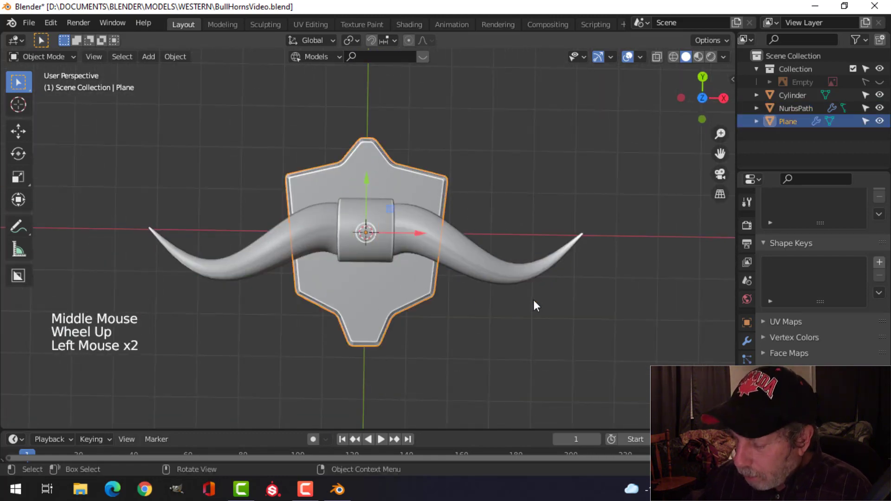
{"action": "key", "text": "KP_7"}
{"action": "key", "text": "Tab"}
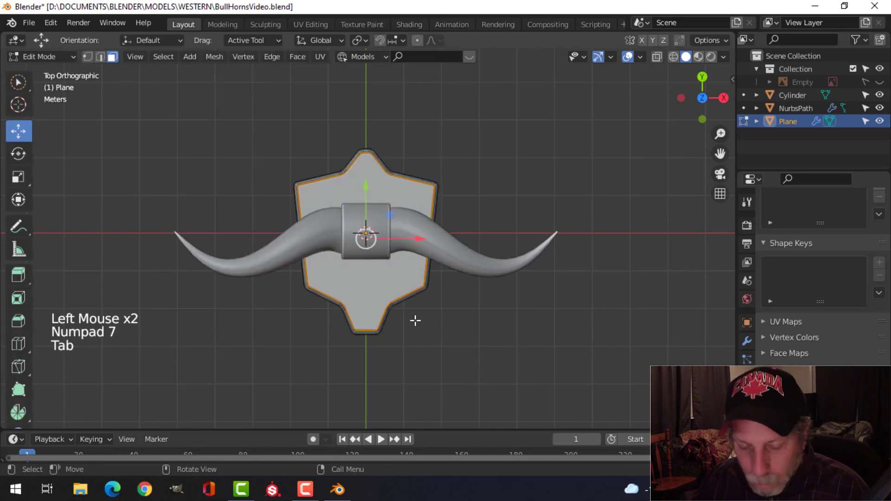
{"action": "key", "text": "alt+a"}
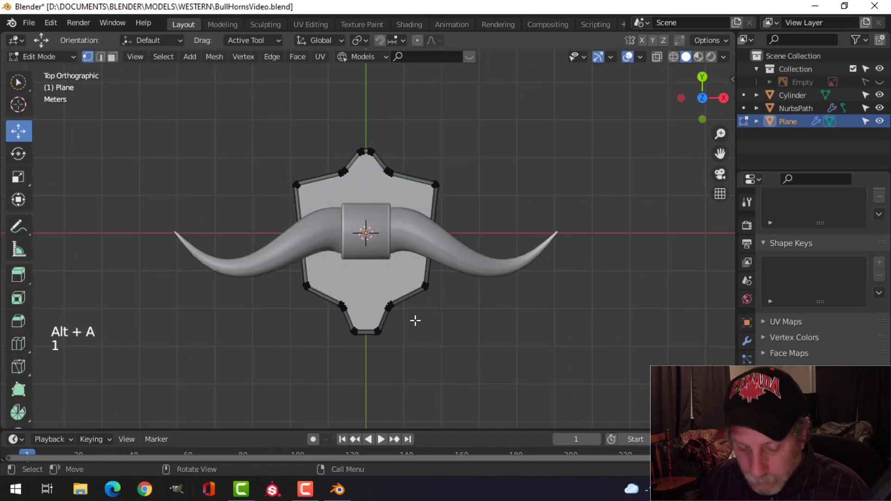
{"action": "key", "text": "z"}
{"action": "left_click", "coordinate": [308, 321]}
{"action": "key", "text": "b"}
{"action": "mouse_move", "coordinate": [250, 260]}
{"action": "left_mouse_down"}
{"action": "mouse_move", "coordinate": [390, 294]}
{"action": "mouse_move", "coordinate": [450, 299]}
{"action": "left_mouse_up"}
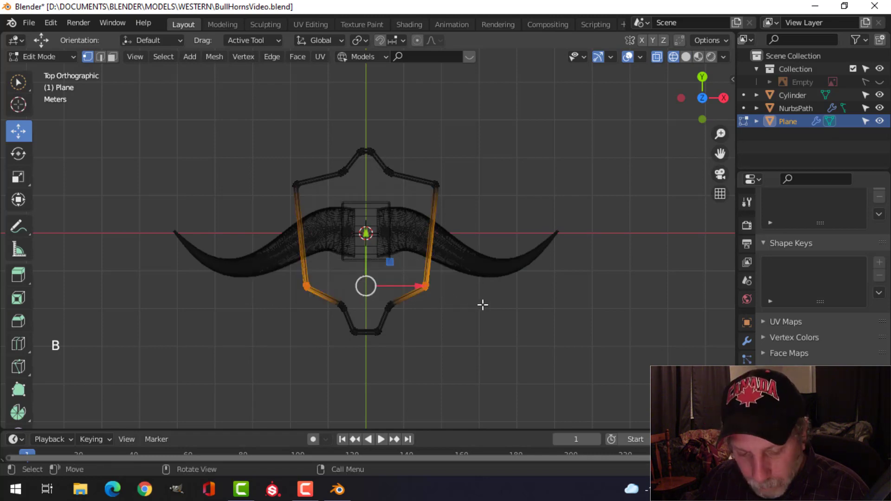
{"action": "key", "text": "s"}
{"action": "key", "text": "x"}
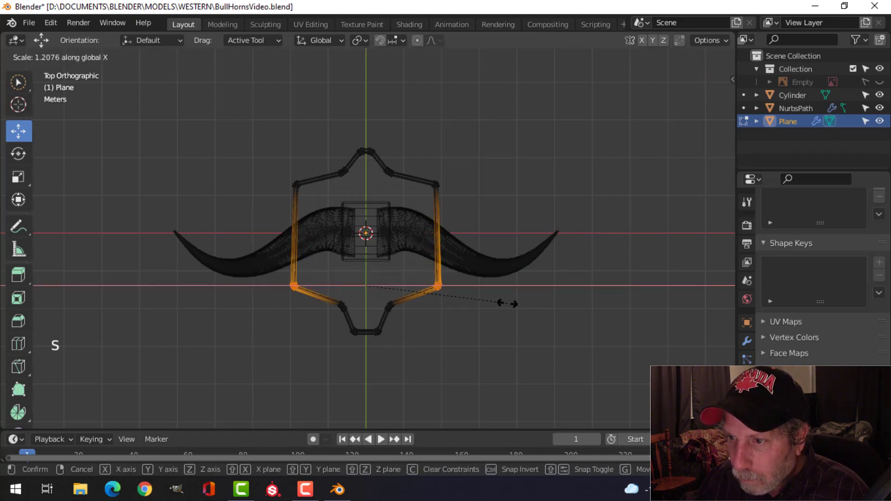
{"action": "left_click", "coordinate": [511, 304]}
{"action": "key", "text": "alt+a"}
{"action": "key", "text": "z"}
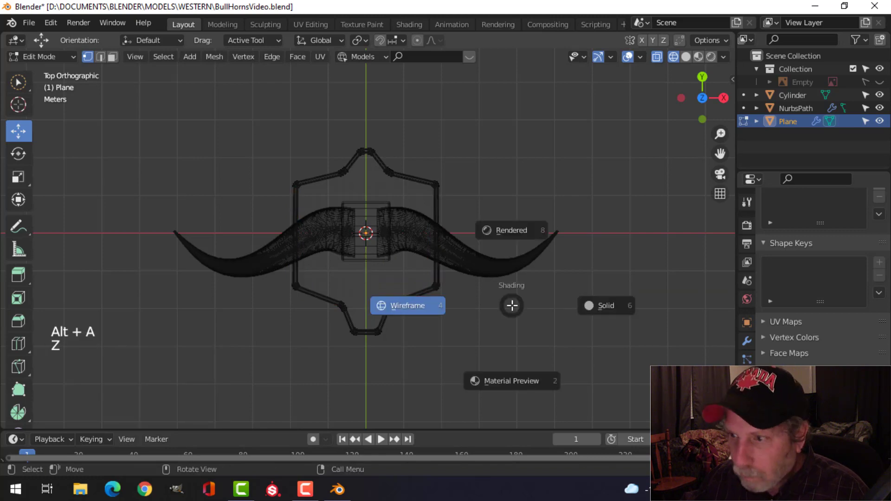
{"action": "left_click", "coordinate": [601, 306]}
{"action": "key", "text": "Tab"}
{"action": "scroll", "coordinate": [503, 299], "scroll_direction": "down", "scroll_amount": 3}
{"action": "key", "text": "alt+a"}
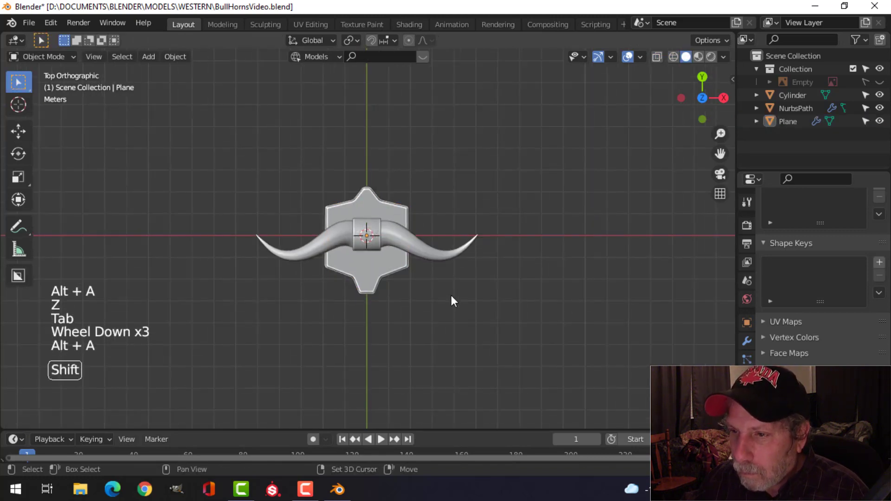
Move the backing plate down about 0.92 m along Z, beneath the horns.
{"action": "middle_click_drag", "start_coordinate": [496, 314], "coordinate": [394, 194]}
{"action": "scroll", "coordinate": [438, 219], "scroll_direction": "up", "scroll_amount": 2}
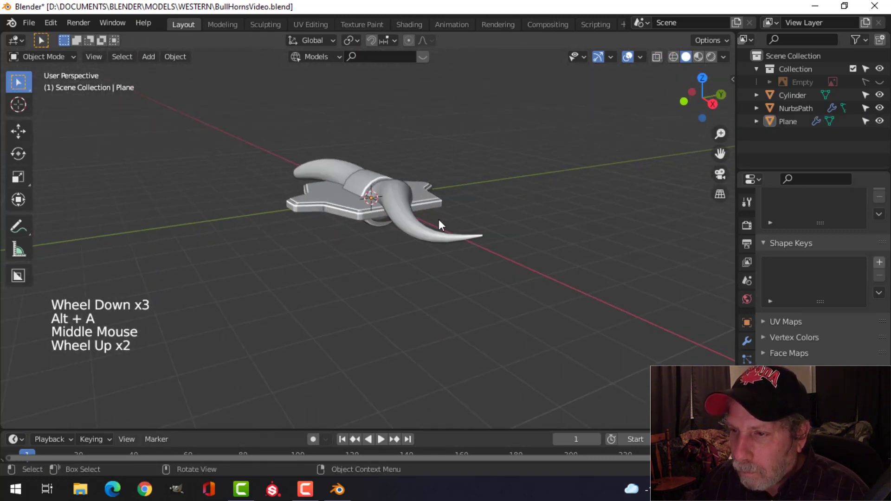
{"action": "left_click", "coordinate": [439, 219]}
{"action": "middle_click_drag", "start_coordinate": [427, 257], "coordinate": [382, 155]}
{"action": "left_click_drag", "start_coordinate": [371, 153], "coordinate": [374, 175]}
{"action": "middle_click_drag", "start_coordinate": [374, 176], "coordinate": [445, 247]}
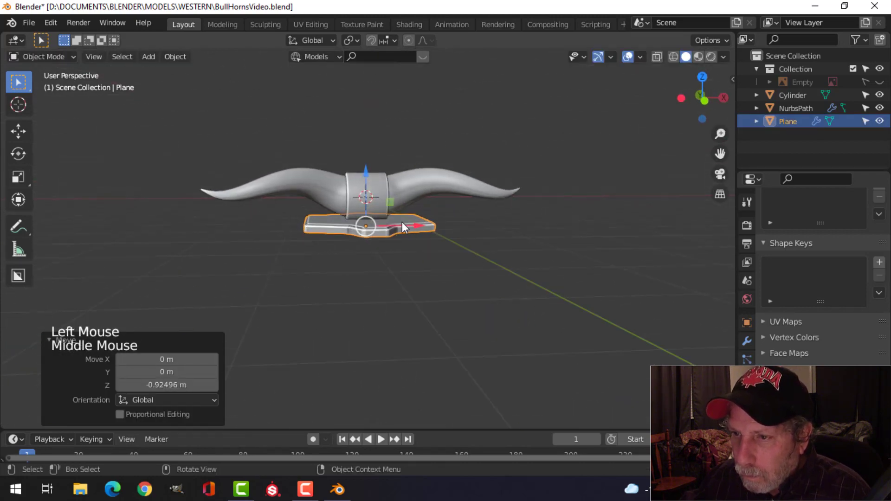
{"action": "middle_click_drag", "start_coordinate": [402, 222], "coordinate": [418, 201]}
Fine-tune the backing plate's height in front view so it sits just beneath the cylinder.
{"action": "key", "text": "KP_1"}
{"action": "scroll", "coordinate": [399, 194], "scroll_direction": "up", "scroll_amount": 4}
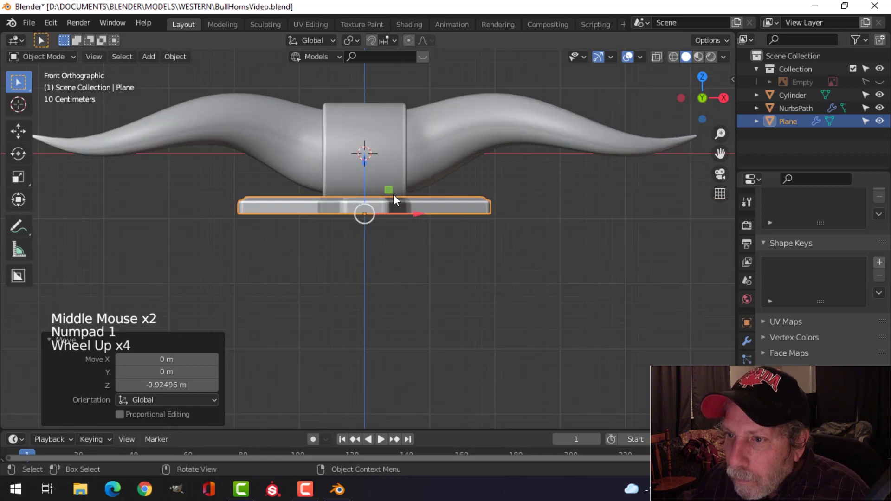
{"action": "scroll", "coordinate": [393, 195], "scroll_direction": "up", "scroll_amount": 2}
{"action": "left_click_drag", "start_coordinate": [365, 148], "coordinate": [368, 159]}
{"action": "key", "text": "alt+a"}
{"action": "middle_click_drag", "start_coordinate": [454, 189], "coordinate": [472, 268]}
{"action": "scroll", "coordinate": [437, 241], "scroll_direction": "down", "scroll_amount": 4}
{"action": "scroll", "coordinate": [443, 287], "scroll_direction": "up", "scroll_amount": 3}
{"action": "scroll", "coordinate": [455, 284], "scroll_direction": "down", "scroll_amount": 4}
{"action": "scroll", "coordinate": [454, 277], "scroll_direction": "up", "scroll_amount": 3}
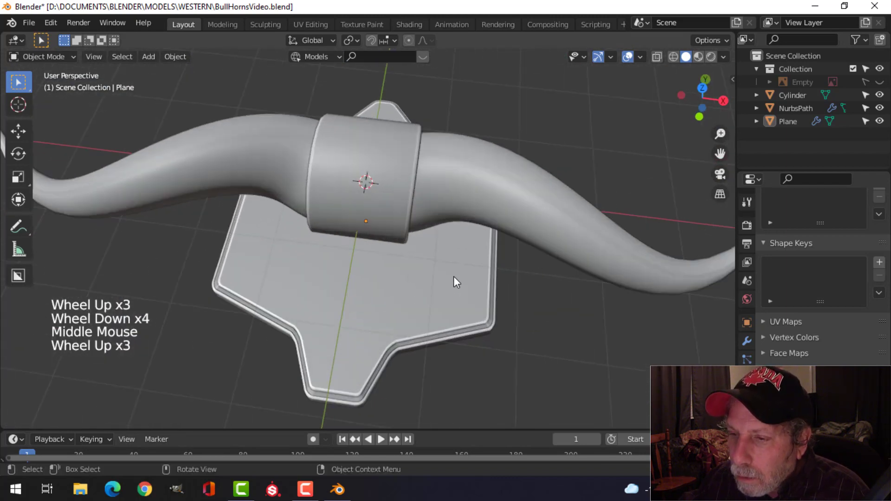
Raise all the objects together along Z so the backing plate's underside rests at the world origin.
{"action": "scroll", "coordinate": [453, 274], "scroll_direction": "down", "scroll_amount": 3}
{"action": "key", "text": "a"}
{"action": "key", "text": "KP_1"}
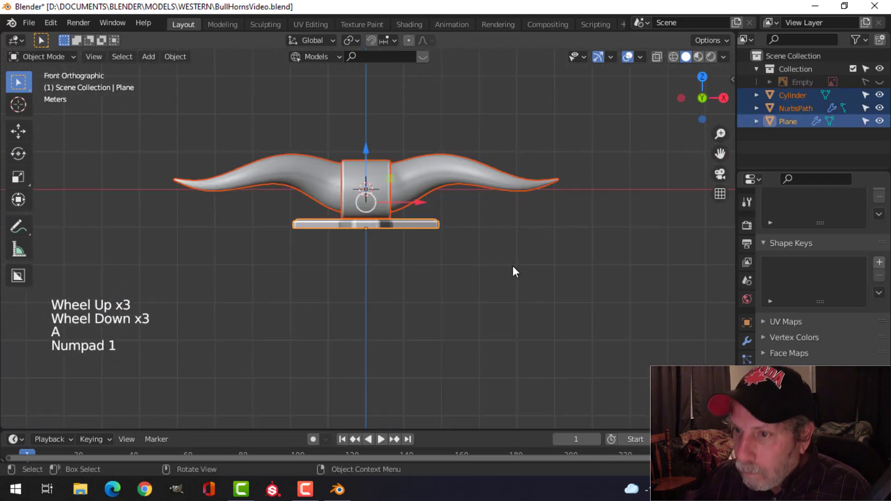
{"action": "left_click_drag", "start_coordinate": [359, 152], "coordinate": [366, 104]}
{"action": "middle_click_drag", "start_coordinate": [366, 104], "coordinate": [440, 238]}
{"action": "key", "text": "alt+a"}
{"action": "scroll", "coordinate": [438, 239], "scroll_direction": "down", "scroll_amount": 2}
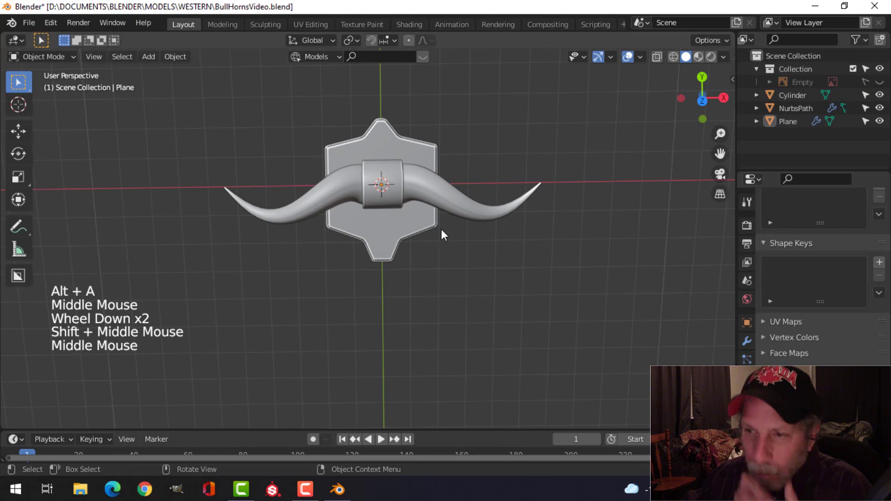
{"action": "middle_click_drag", "start_coordinate": [422, 147], "coordinate": [467, 213]}
{"action": "scroll", "coordinate": [472, 205], "scroll_direction": "up", "scroll_amount": 2}
{"action": "key", "text": "KP_1"}
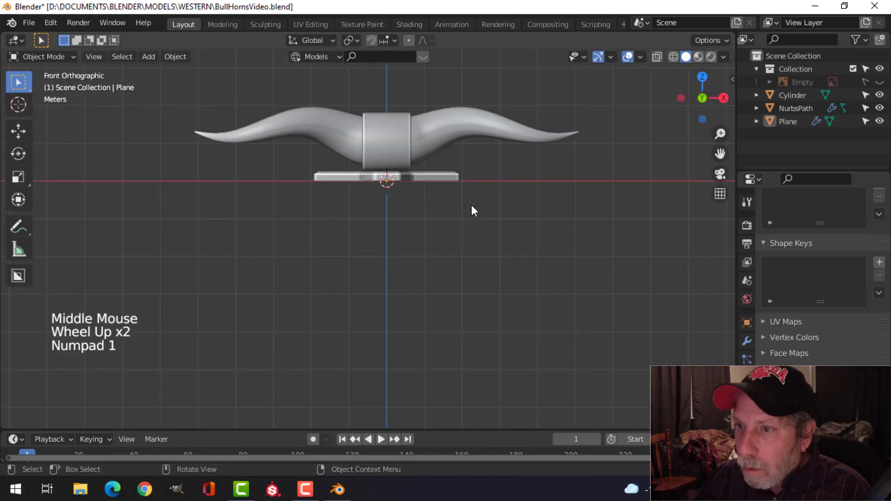
Add a plane over the backing plate's lower part, in front of the cylinder, and raise its mesh 0.602 m.
{"action": "key", "text": "KP_7"}
{"action": "scroll", "coordinate": [463, 205], "scroll_direction": "up", "scroll_amount": 3}
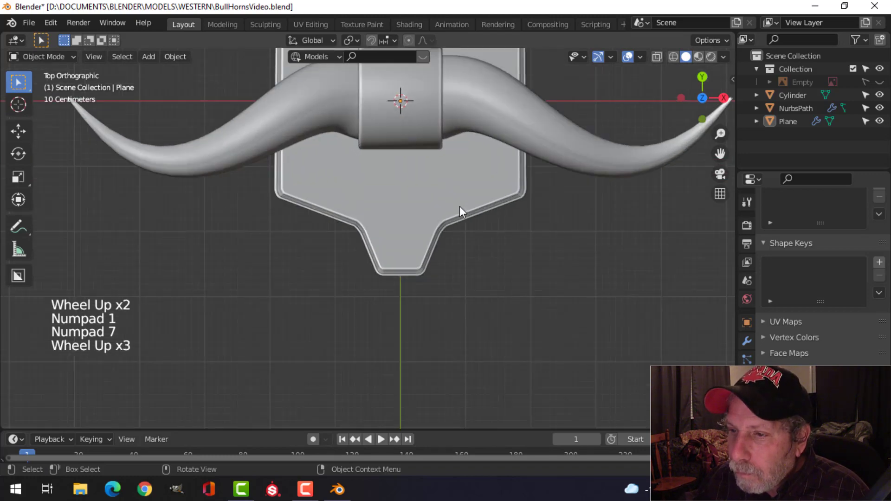
{"action": "scroll", "coordinate": [420, 202], "scroll_direction": "down", "scroll_amount": 2}
{"action": "key", "text": "shift+a"}
{"action": "mouse_move", "coordinate": [369, 181]}
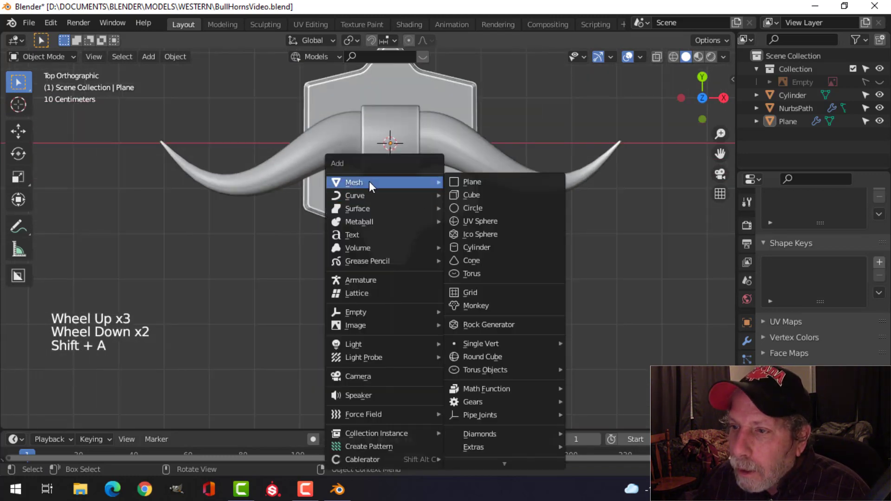
{"action": "left_click", "coordinate": [477, 183]}
{"action": "left_click_drag", "start_coordinate": [385, 103], "coordinate": [507, 191]}
{"action": "key", "text": "Tab"}
{"action": "middle_click_drag", "start_coordinate": [541, 264], "coordinate": [444, 152]}
{"action": "left_click_drag", "start_coordinate": [420, 111], "coordinate": [420, 92]}
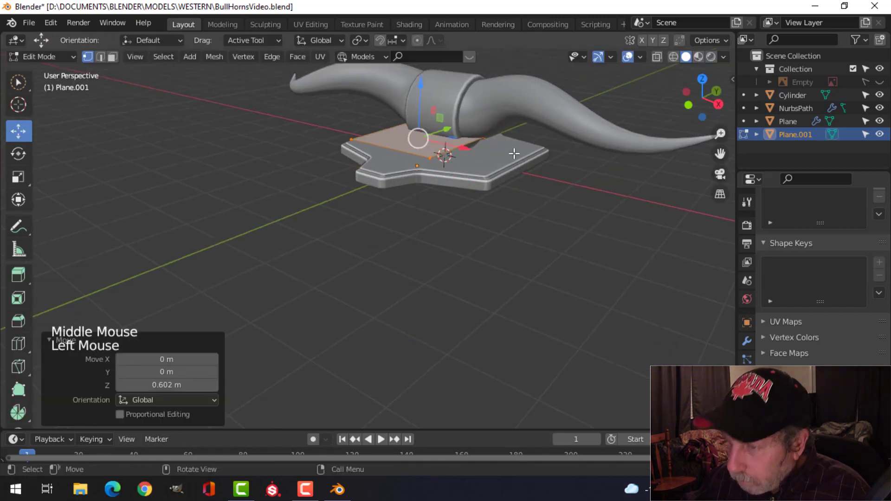
Scale the new plane to 0.339 along Y, and scale the resulting rectangle uniformly to 0.848.
{"action": "key", "text": "KP_7"}
{"action": "key", "text": "s"}
{"action": "key", "text": "y"}
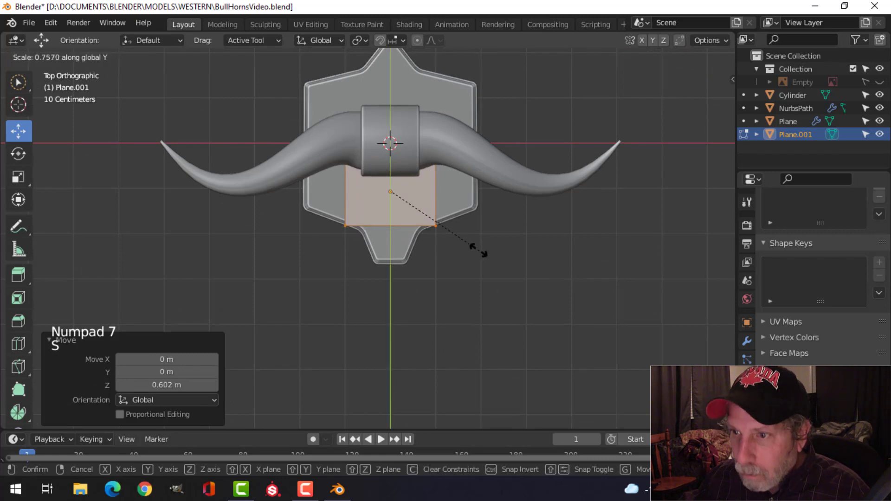
{"action": "left_click", "coordinate": [426, 221]}
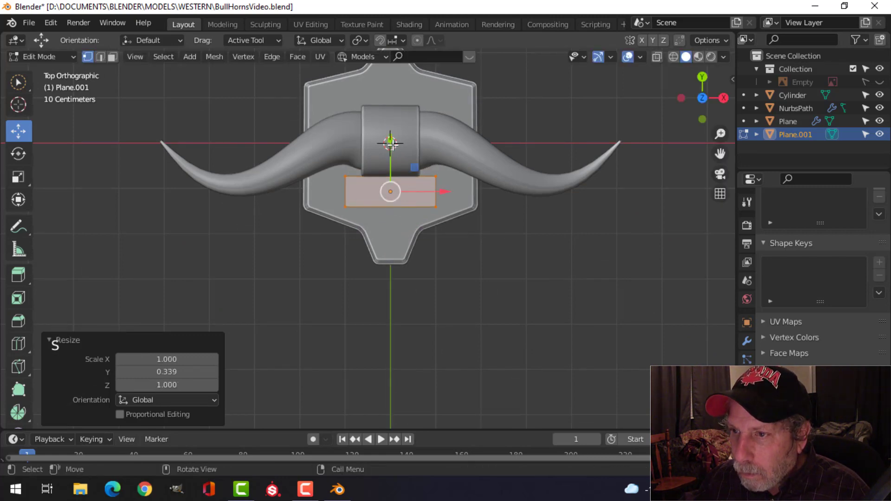
{"action": "key", "text": "s"}
{"action": "left_click", "coordinate": [469, 191]}
Extrude the rectangle downward into a thin plate and delete its bottom face.
{"action": "middle_click_drag", "start_coordinate": [505, 217], "coordinate": [501, 186]}
{"action": "scroll", "coordinate": [447, 146], "scroll_direction": "up", "scroll_amount": 4}
{"action": "middle_click_drag", "start_coordinate": [501, 186], "coordinate": [457, 236]}
{"action": "scroll", "coordinate": [454, 191], "scroll_direction": "up", "scroll_amount": 3}
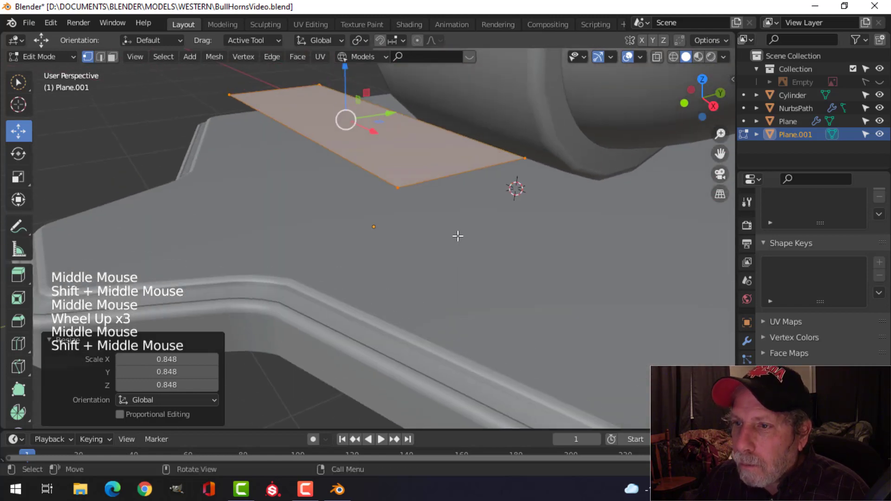
{"action": "key", "text": "e"}
{"action": "left_click", "coordinate": [460, 246]}
{"action": "key", "text": "x"}
{"action": "left_click", "coordinate": [452, 248]}
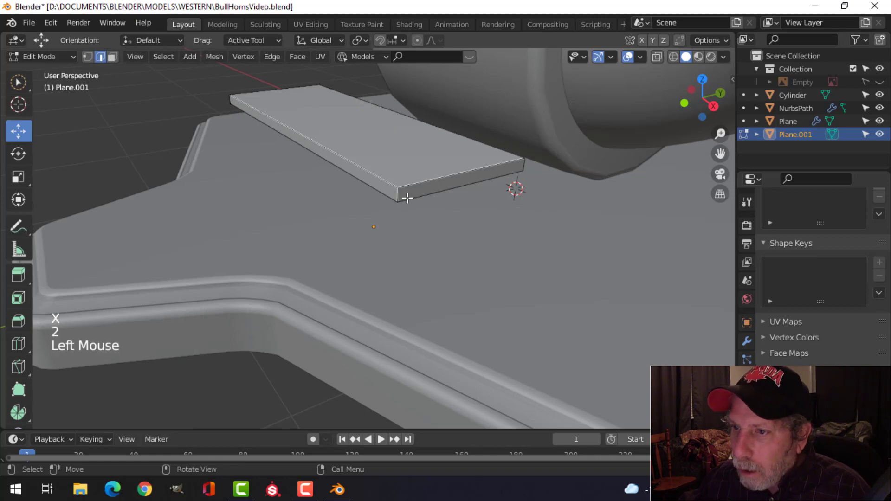
Bevel the thin plate's four vertical corner edges by about 0.03 m with 5 segments.
{"action": "left_click", "coordinate": [523, 165], "text": "shift"}
{"action": "middle_click_drag", "start_coordinate": [520, 172], "coordinate": [348, 184]}
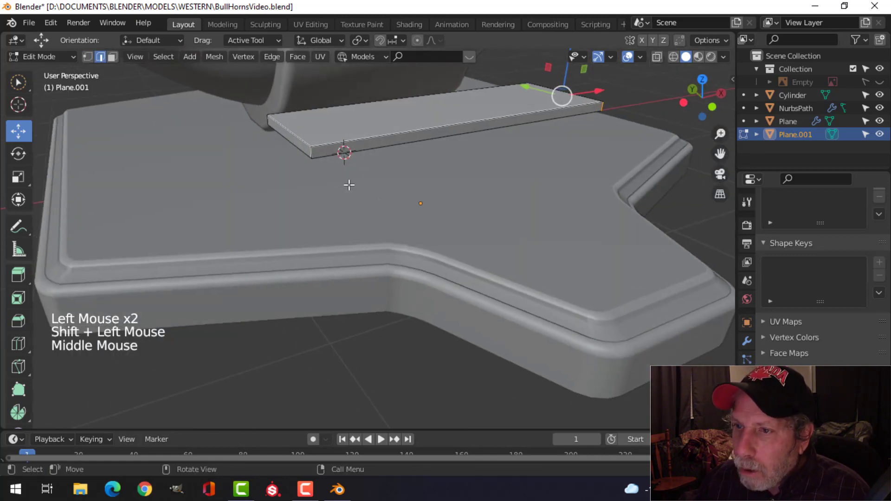
{"action": "left_click", "coordinate": [314, 151], "text": "shift"}
{"action": "middle_click_drag", "start_coordinate": [292, 207], "coordinate": [419, 159]}
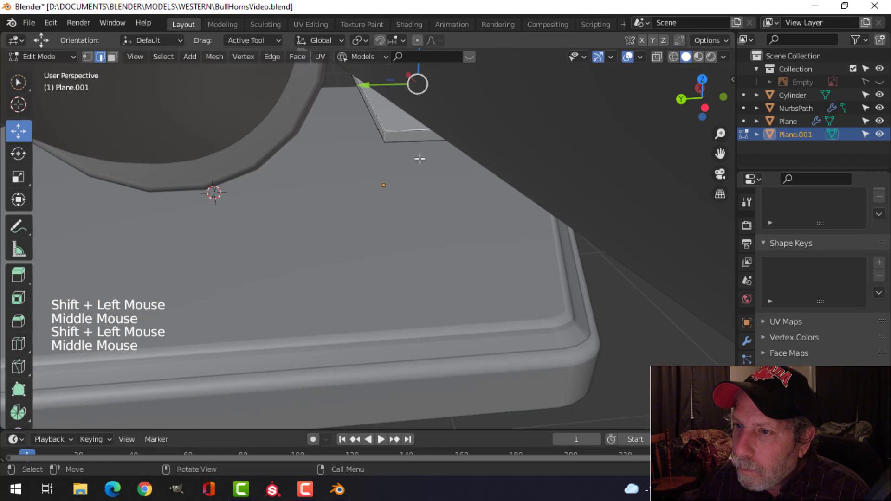
{"action": "left_click", "coordinate": [386, 134], "text": "shift"}
{"action": "middle_click_drag", "start_coordinate": [475, 153], "coordinate": [401, 187]}
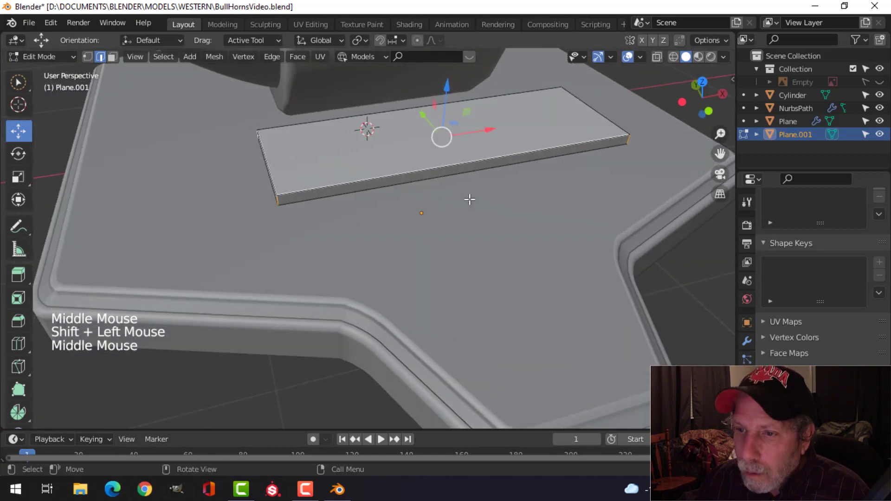
{"action": "middle_click_drag", "start_coordinate": [469, 199], "coordinate": [497, 196]}
{"action": "key", "text": "ctrl+b"}
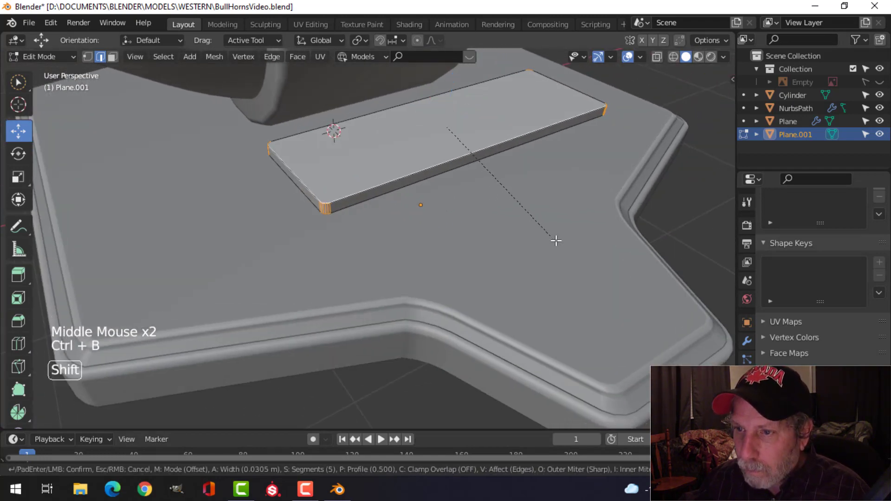
{"action": "left_click", "coordinate": [573, 252]}
Bevel the thin plate's top perimeter edges by 0.0125 m with 5 segments.
{"action": "key", "text": "alt+a"}
{"action": "left_click", "coordinate": [494, 188], "text": "alt+shift"}
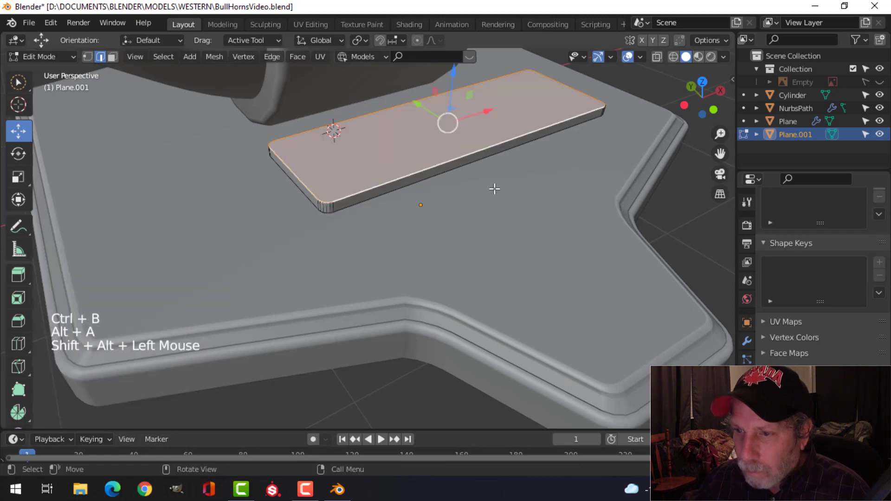
{"action": "key", "text": "ctrl+b"}
{"action": "left_click", "coordinate": [509, 209]}
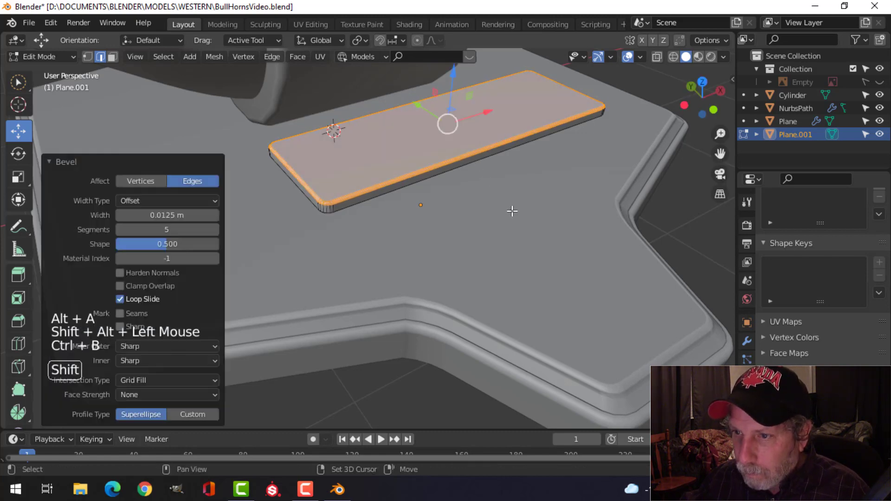
Leave mesh editing and apply smooth shading to the small rectangular plate.
{"action": "key", "text": "Tab"}
{"action": "right_click", "coordinate": [385, 138]}
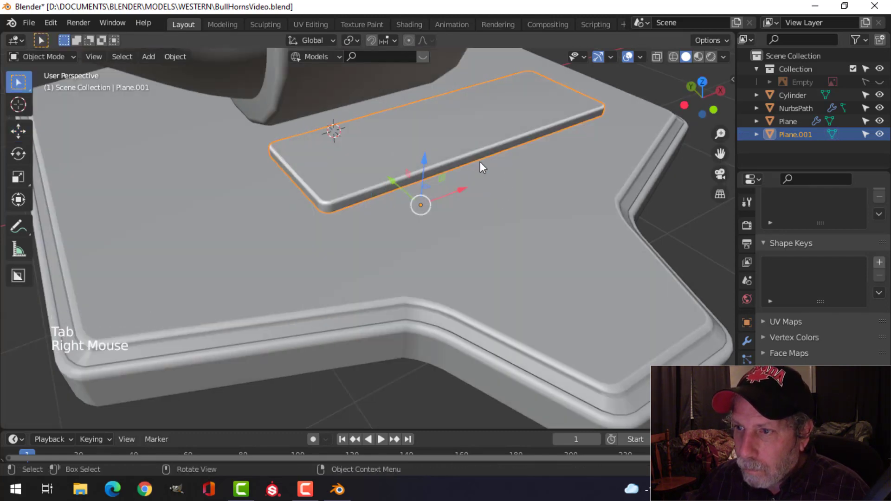
{"action": "key", "text": "alt+a"}
Lower the small rectangular plate's whole mesh along Z onto the backing plate's top surface.
{"action": "middle_click_drag", "start_coordinate": [479, 161], "coordinate": [410, 116]}
{"action": "left_click", "coordinate": [410, 116]}
{"action": "key", "text": "Tab"}
{"action": "key", "text": "a"}
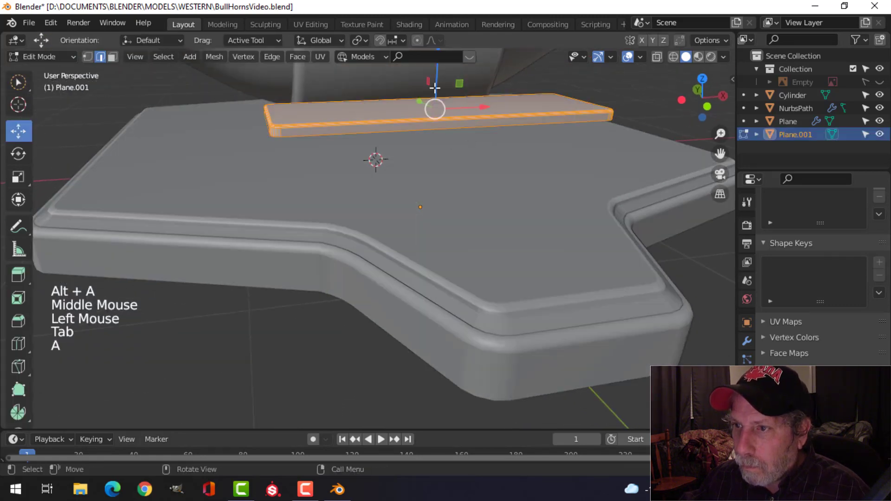
{"action": "left_click_drag", "start_coordinate": [436, 91], "coordinate": [441, 150]}
{"action": "key", "text": "alt+a"}
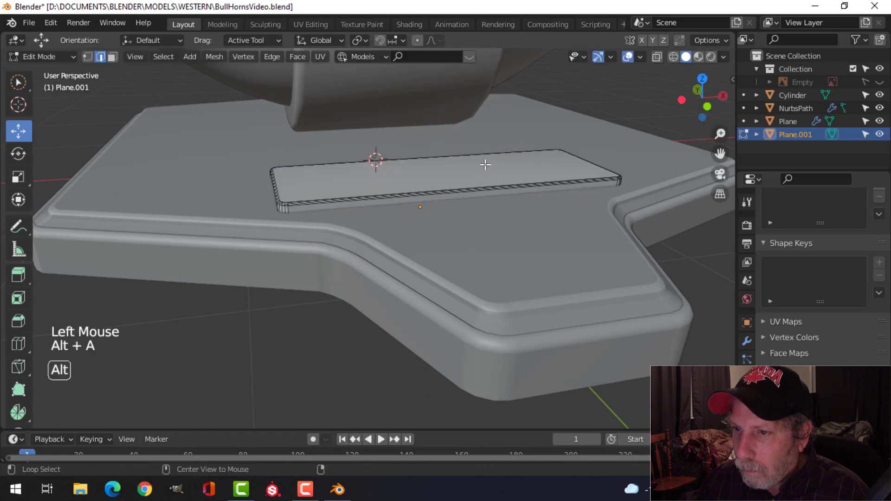
{"action": "key", "text": "Tab"}
{"action": "key", "text": "alt+a"}
Fine-tune the position of the small plate's mesh on the backing plate and leave mesh editing.
{"action": "scroll", "coordinate": [490, 167], "scroll_direction": "down", "scroll_amount": 4}
{"action": "scroll", "coordinate": [486, 171], "scroll_direction": "up", "scroll_amount": 1}
{"action": "middle_click_drag", "start_coordinate": [486, 170], "coordinate": [372, 250]}
{"action": "left_click", "coordinate": [450, 263]}
{"action": "key", "text": "Tab"}
{"action": "key", "text": "a"}
{"action": "left_click_drag", "start_coordinate": [372, 251], "coordinate": [403, 216]}
{"action": "middle_click_drag", "start_coordinate": [403, 216], "coordinate": [425, 265]}
{"action": "scroll", "coordinate": [491, 237], "scroll_direction": "down", "scroll_amount": 3}
{"action": "key", "text": "Tab"}
{"action": "scroll", "coordinate": [455, 238], "scroll_direction": "down", "scroll_amount": 3}
{"action": "key", "text": "alt+a"}
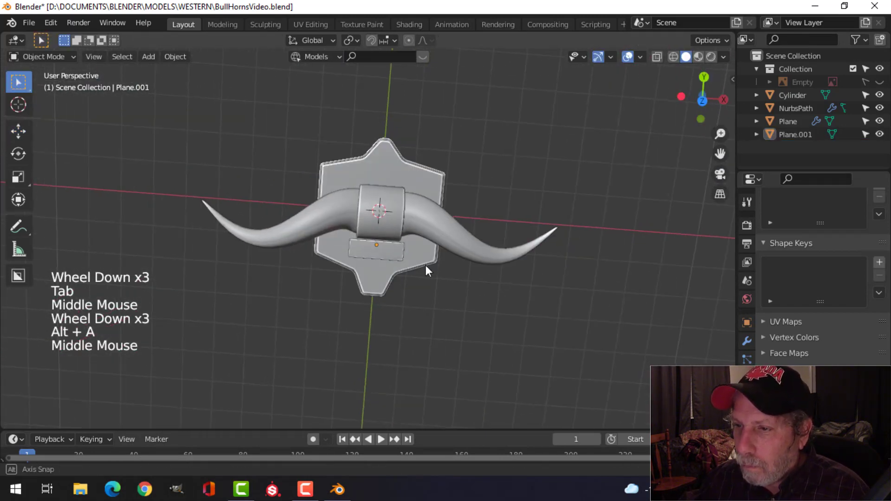
Examine how the small plate and the cylinder sit against the backing plate.
{"action": "scroll", "coordinate": [432, 215], "scroll_direction": "up", "scroll_amount": 3}
{"action": "scroll", "coordinate": [454, 193], "scroll_direction": "down", "scroll_amount": 3}
{"action": "middle_click_drag", "start_coordinate": [453, 193], "coordinate": [380, 199]}
{"action": "scroll", "coordinate": [447, 207], "scroll_direction": "up", "scroll_amount": 4}
{"action": "middle_click_drag", "start_coordinate": [380, 199], "coordinate": [454, 179]}
{"action": "scroll", "coordinate": [418, 224], "scroll_direction": "down", "scroll_amount": 3}
{"action": "scroll", "coordinate": [455, 210], "scroll_direction": "up", "scroll_amount": 4}
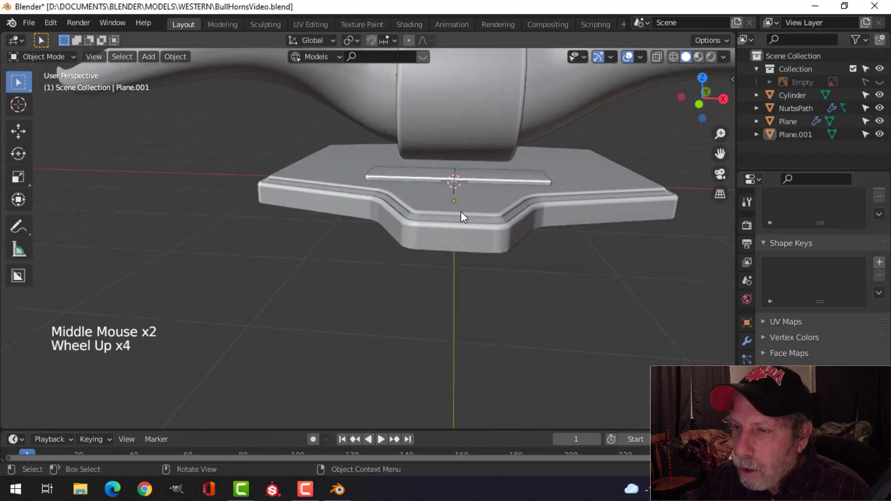
{"action": "middle_click_drag", "start_coordinate": [461, 211], "coordinate": [469, 182]}
Select the small plate together with the backing plate and adjust their position beneath the cylinder.
{"action": "left_click", "coordinate": [466, 162]}
{"action": "left_click", "coordinate": [578, 164], "text": "shift"}
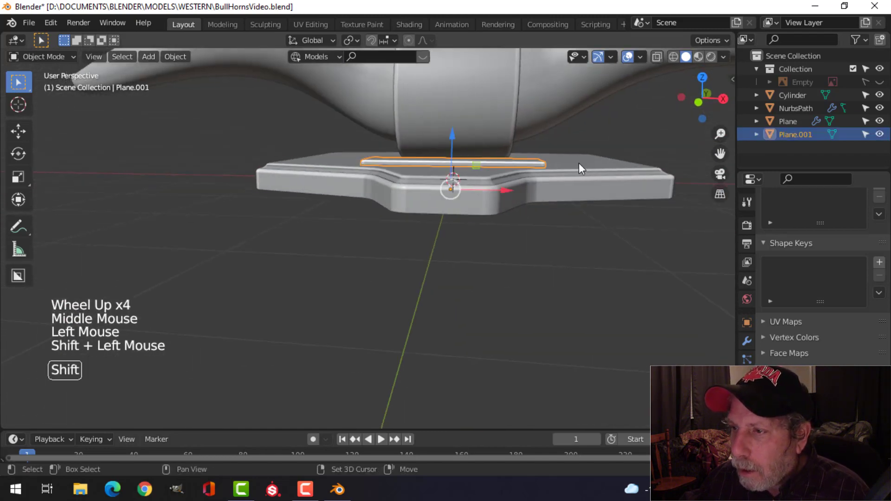
{"action": "middle_click_drag", "start_coordinate": [578, 163], "coordinate": [469, 204]}
{"action": "left_click", "coordinate": [440, 137]}
{"action": "key", "text": "alt+a"}
{"action": "scroll", "coordinate": [469, 204], "scroll_direction": "down", "scroll_amount": 4}
{"action": "middle_click_drag", "start_coordinate": [506, 257], "coordinate": [517, 261]}
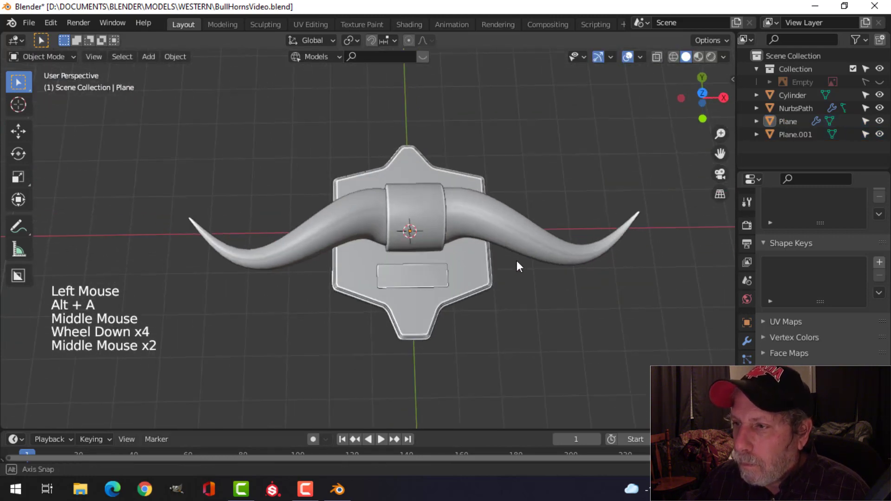
Check normals with the face orientation overlay, recalculate the small plate's normals to the outside, and turn the overlay off.
{"action": "left_click", "coordinate": [640, 57]}
{"action": "left_click", "coordinate": [593, 293]}
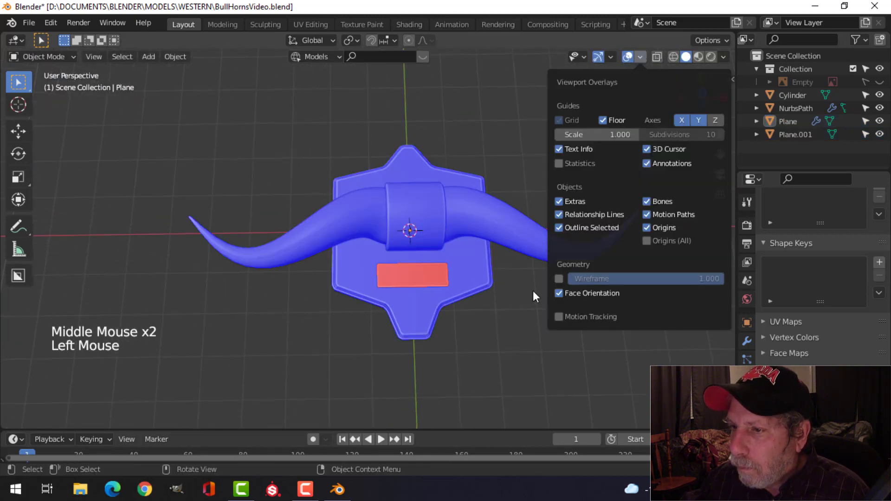
{"action": "left_click", "coordinate": [491, 278]}
{"action": "key", "text": "Tab"}
{"action": "key", "text": "a"}
{"action": "key", "text": "alt+n"}
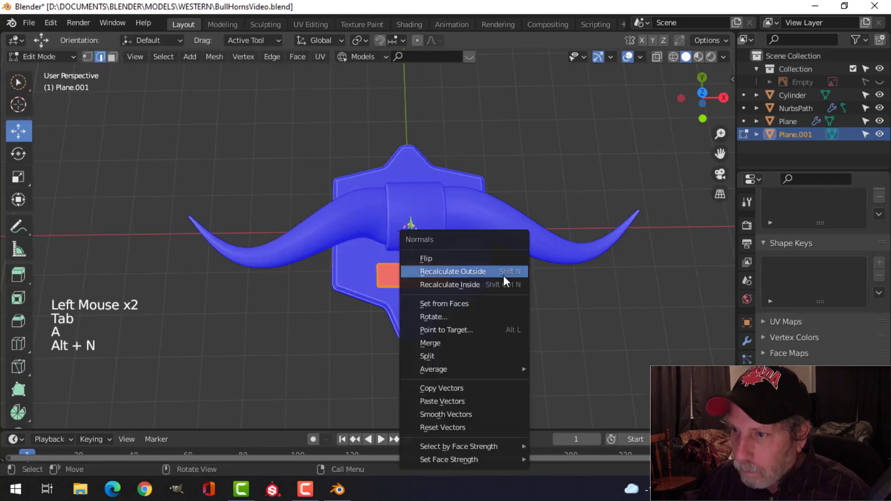
{"action": "left_click", "coordinate": [503, 276]}
{"action": "key", "text": "Tab"}
{"action": "key", "text": "alt+a"}
{"action": "left_click", "coordinate": [640, 57]}
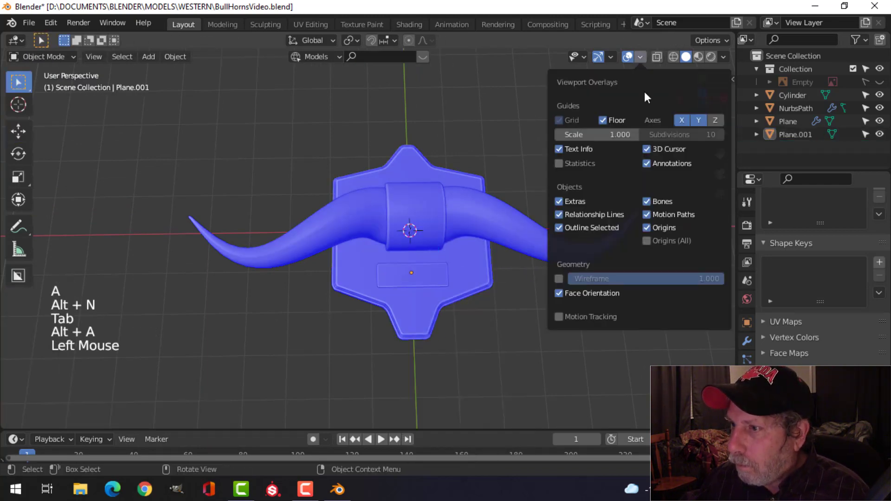
{"action": "left_click", "coordinate": [598, 292]}
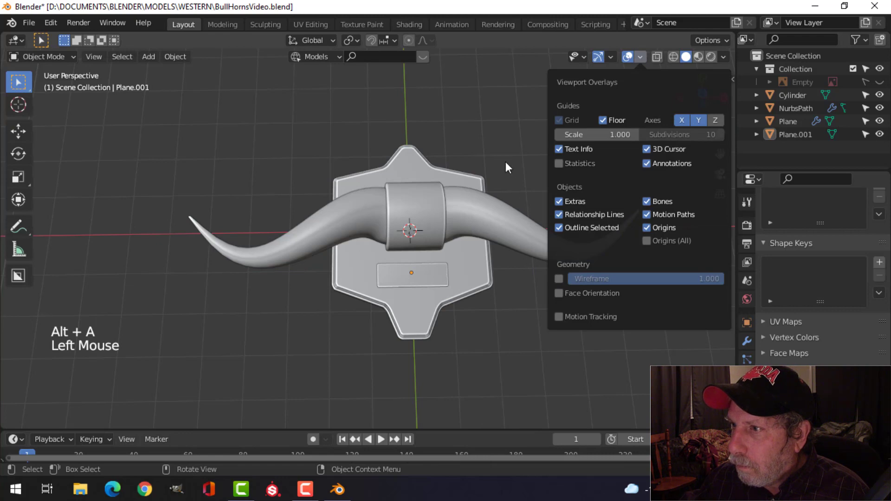
Enable shadows in the solid viewport shading.
{"action": "left_click", "coordinate": [723, 56]}
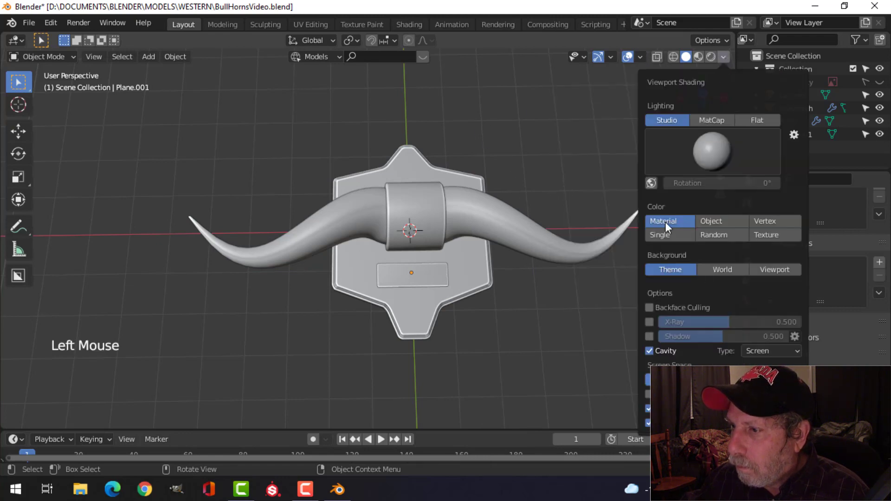
{"action": "left_click", "coordinate": [649, 336]}
{"action": "mouse_move", "coordinate": [552, 260]}
{"action": "middle_mouse_down"}
{"action": "mouse_move", "coordinate": [532, 244]}
{"action": "mouse_move", "coordinate": [539, 219]}
{"action": "mouse_move", "coordinate": [554, 206]}
{"action": "middle_mouse_up"}
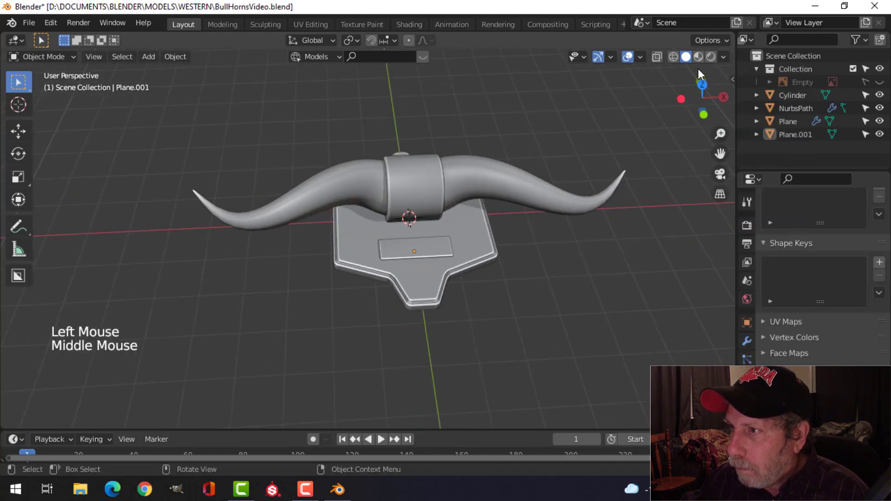
Switch the viewport lighting to the beige MatCap and set the cavity type to Both.
{"action": "left_click", "coordinate": [723, 56]}
{"action": "left_click", "coordinate": [708, 121]}
{"action": "left_click", "coordinate": [710, 147]}
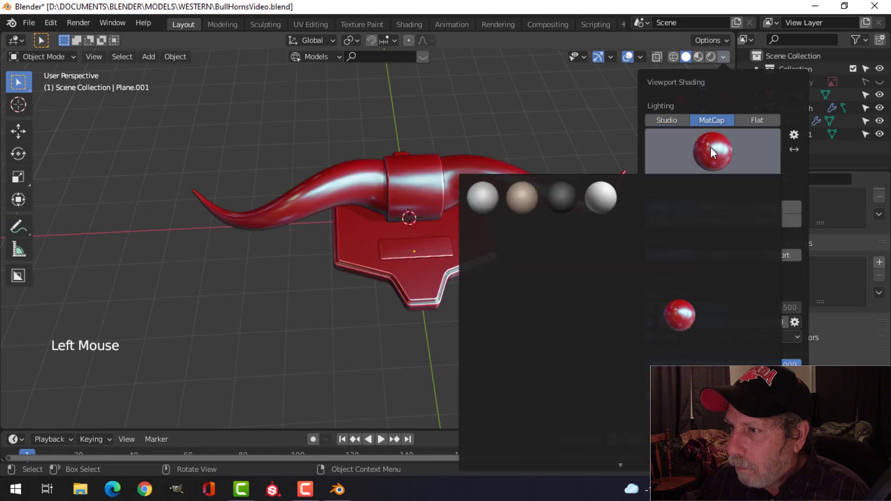
{"action": "left_click", "coordinate": [522, 194]}
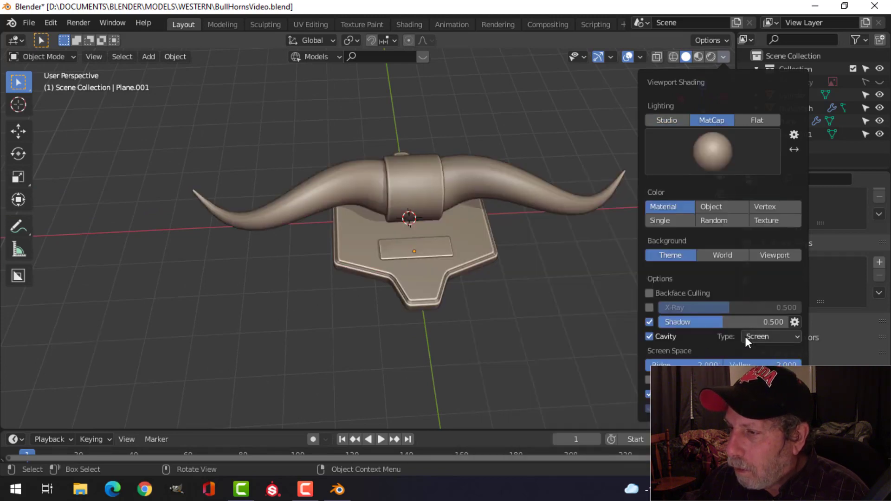
{"action": "left_click", "coordinate": [756, 338]}
{"action": "left_click", "coordinate": [756, 380]}
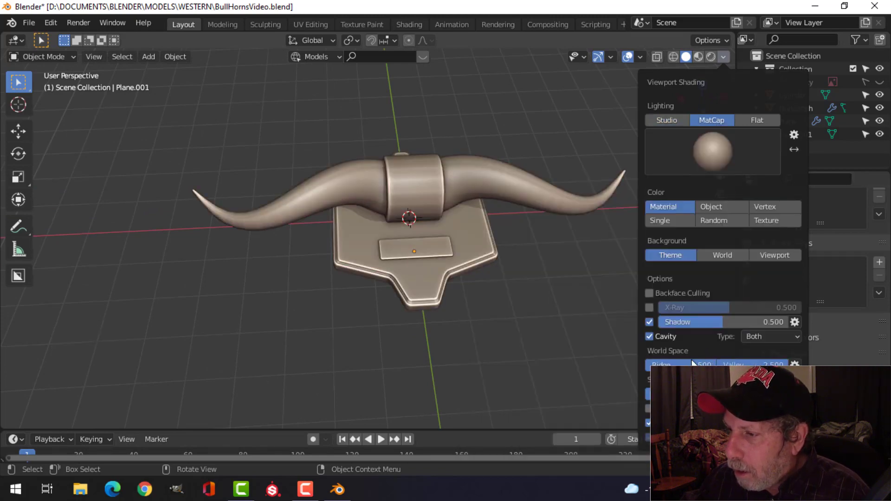
{"action": "middle_click_drag", "start_coordinate": [478, 174], "coordinate": [478, 234]}
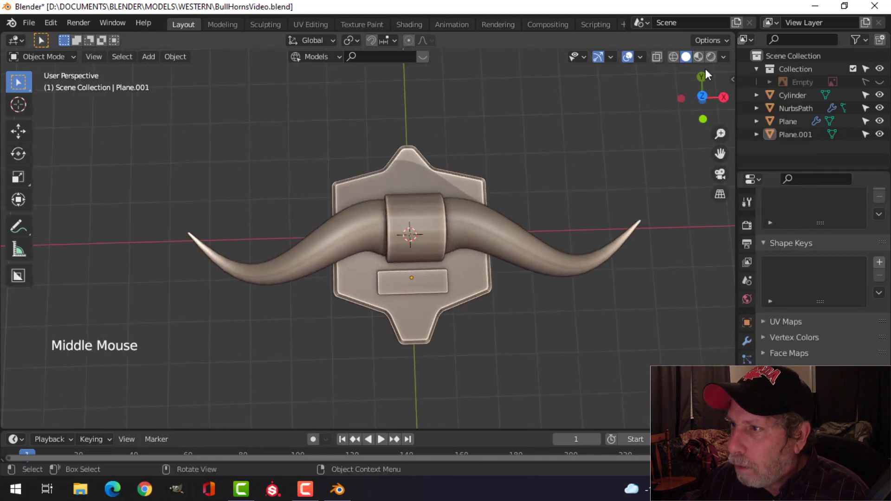
Hide the gizmos and overlays to examine the whole mount, and show them again.
{"action": "left_click", "coordinate": [598, 58]}
{"action": "left_click", "coordinate": [628, 58]}
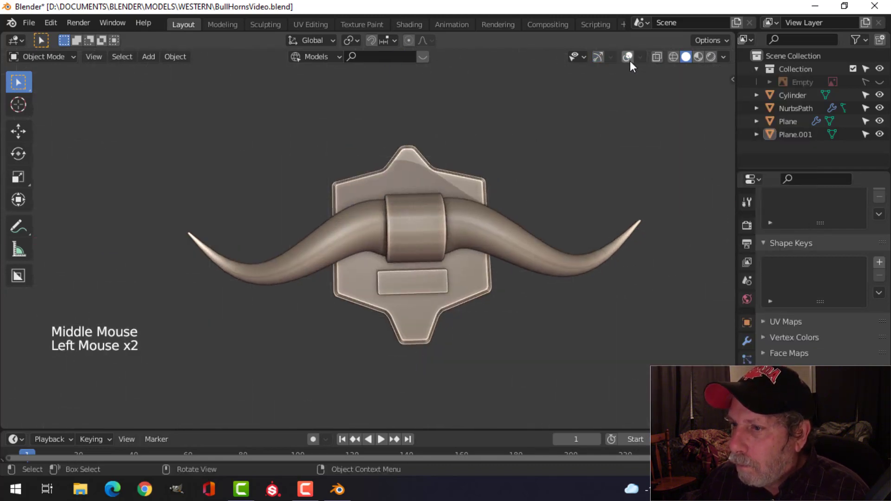
{"action": "scroll", "coordinate": [517, 151], "scroll_direction": "down", "scroll_amount": 2}
{"action": "middle_click_drag", "start_coordinate": [466, 196], "coordinate": [449, 158]}
{"action": "left_click", "coordinate": [394, 218]}
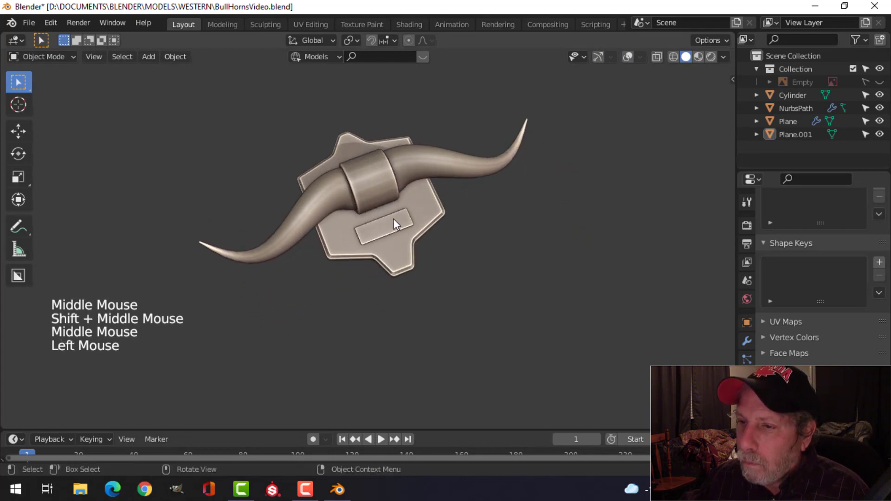
{"action": "left_click", "coordinate": [598, 56]}
{"action": "left_click", "coordinate": [628, 57]}
Scale up the whole meshes of the small plate and the backing plate together, and deselect both objects.
{"action": "left_click", "coordinate": [411, 218], "text": "shift"}
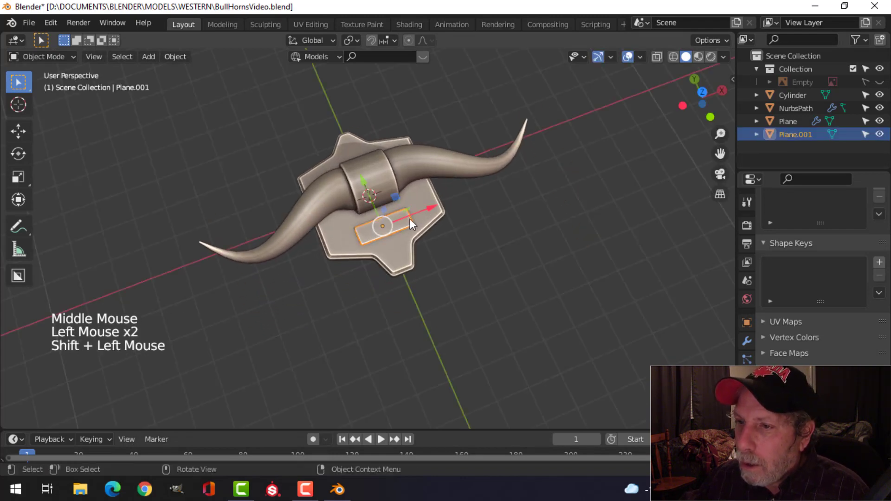
{"action": "left_click", "coordinate": [410, 219], "text": "shift"}
{"action": "key", "text": "Tab"}
{"action": "middle_click_drag", "start_coordinate": [528, 201], "coordinate": [547, 230]}
{"action": "key", "text": "a"}
{"action": "key", "text": "s"}
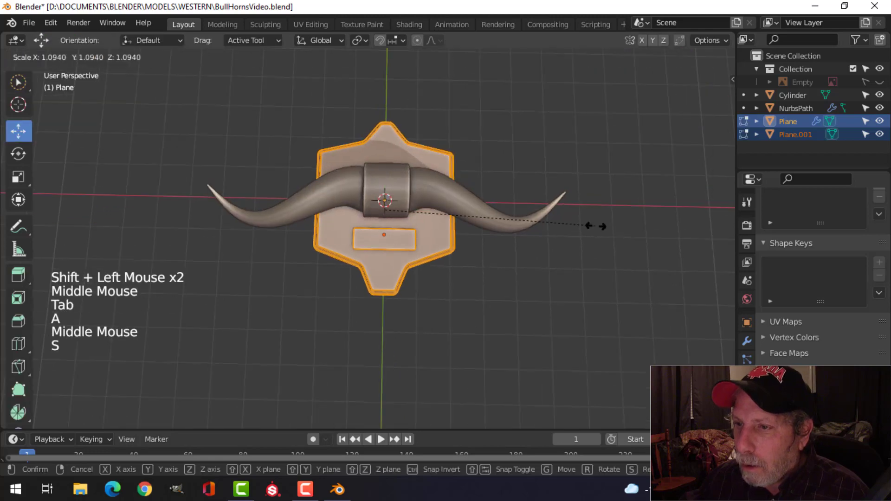
{"action": "left_click", "coordinate": [625, 220]}
{"action": "middle_click_drag", "start_coordinate": [508, 269], "coordinate": [468, 249]}
{"action": "key", "text": "Tab"}
{"action": "scroll", "coordinate": [416, 194], "scroll_direction": "down", "scroll_amount": 3}
{"action": "key", "text": "alt+a"}
Rotate the backing plate's whole mesh 180° in top view and shift it slightly in negative Y.
{"action": "scroll", "coordinate": [440, 241], "scroll_direction": "up", "scroll_amount": 2}
{"action": "scroll", "coordinate": [446, 238], "scroll_direction": "down", "scroll_amount": 2}
{"action": "scroll", "coordinate": [445, 238], "scroll_direction": "up", "scroll_amount": 1}
{"action": "scroll", "coordinate": [423, 246], "scroll_direction": "up", "scroll_amount": 2}
{"action": "left_click", "coordinate": [489, 222]}
{"action": "key", "text": "KP_7"}
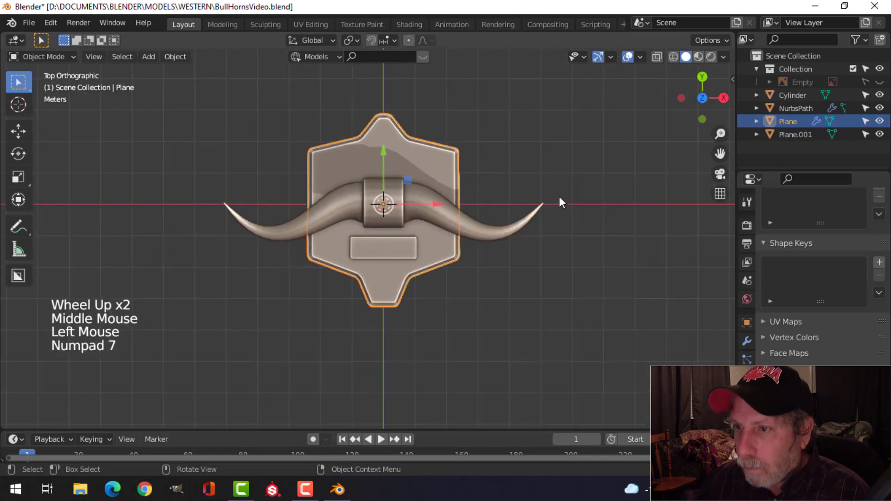
{"action": "key", "text": "Tab"}
{"action": "key", "text": "a"}
{"action": "type", "text": "r"}
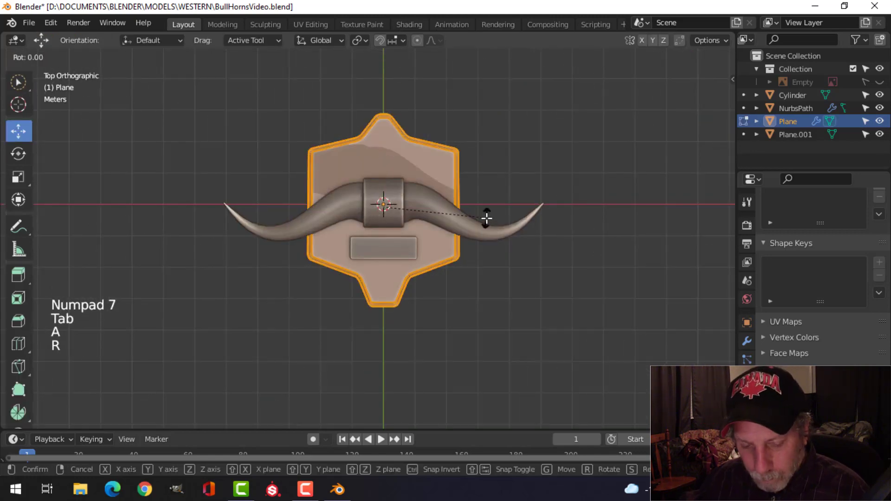
{"action": "type", "text": "180"}
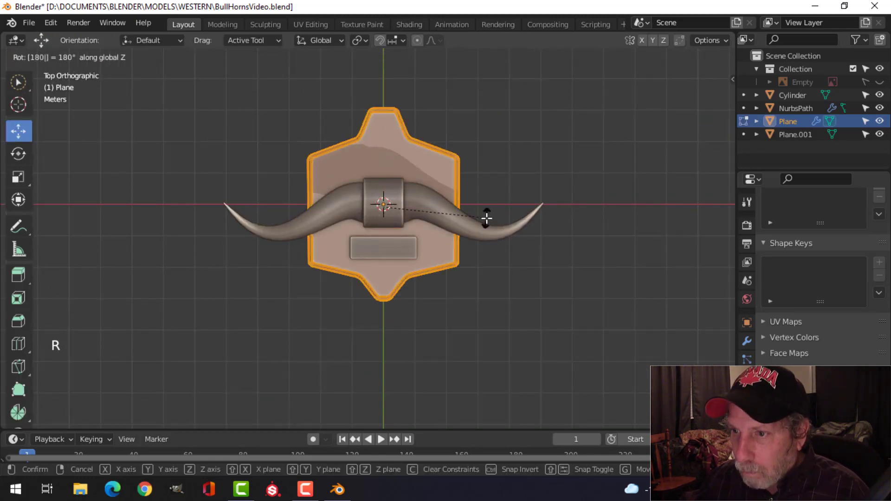
{"action": "key", "text": "Return"}
{"action": "mouse_move", "coordinate": [391, 154]}
{"action": "left_mouse_down"}
{"action": "mouse_move", "coordinate": [390, 176]}
{"action": "mouse_move", "coordinate": [390, 165]}
{"action": "left_mouse_up"}
{"action": "key", "text": "Tab"}
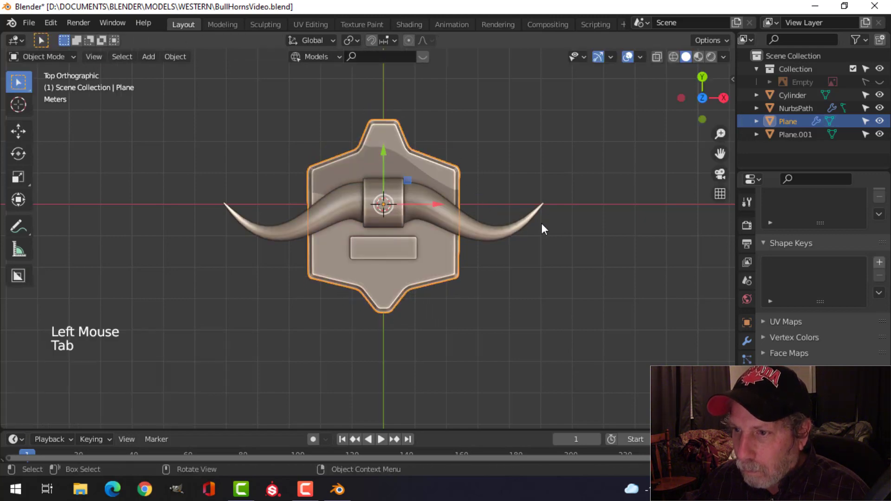
{"action": "key", "text": "alt+a"}
Hide the gizmos and overlays and examine the horn mount with its turned backing plate.
{"action": "middle_click_drag", "start_coordinate": [561, 235], "coordinate": [517, 204]}
{"action": "left_click", "coordinate": [598, 56]}
{"action": "left_click", "coordinate": [629, 57]}
{"action": "scroll", "coordinate": [505, 244], "scroll_direction": "down", "scroll_amount": 2}
{"action": "middle_click_drag", "start_coordinate": [500, 266], "coordinate": [464, 261]}
{"action": "scroll", "coordinate": [466, 264], "scroll_direction": "up", "scroll_amount": 3}
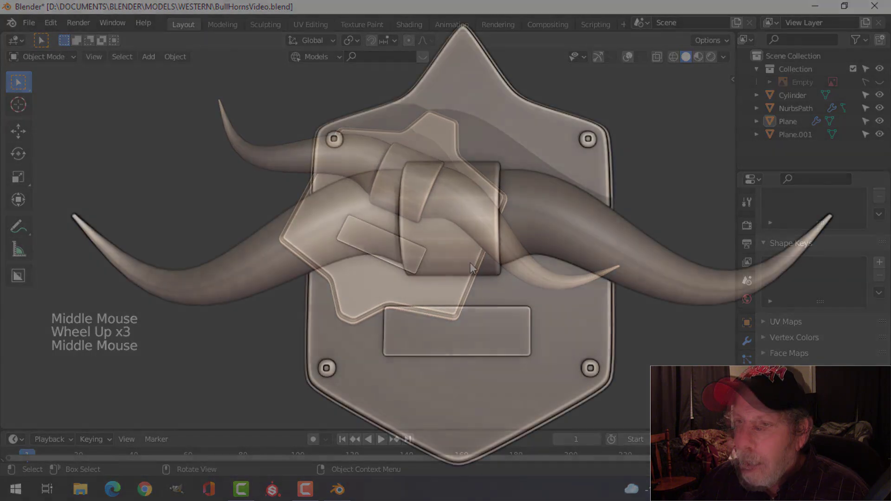